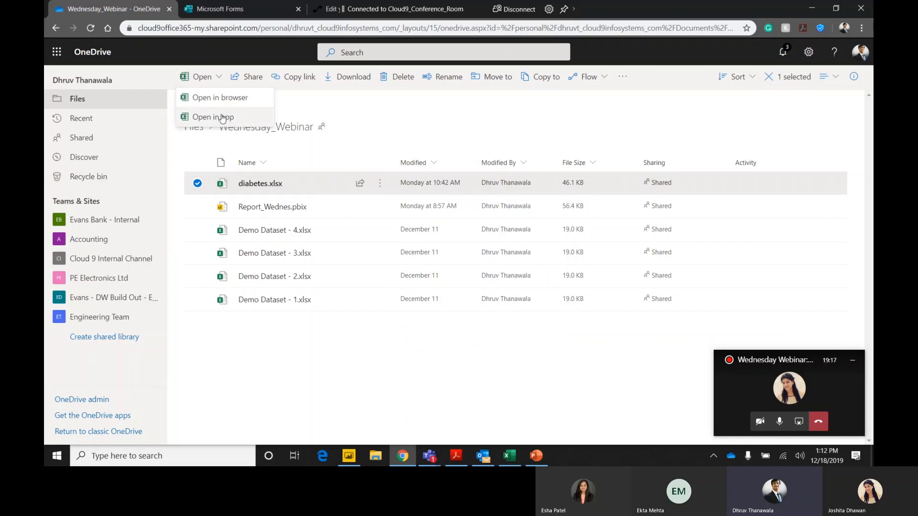
Open diabetes.xlsx from the OneDrive Wednesday_Webinar folder in the Excel desktop app and bring the workbook to the front.
click(222, 118)
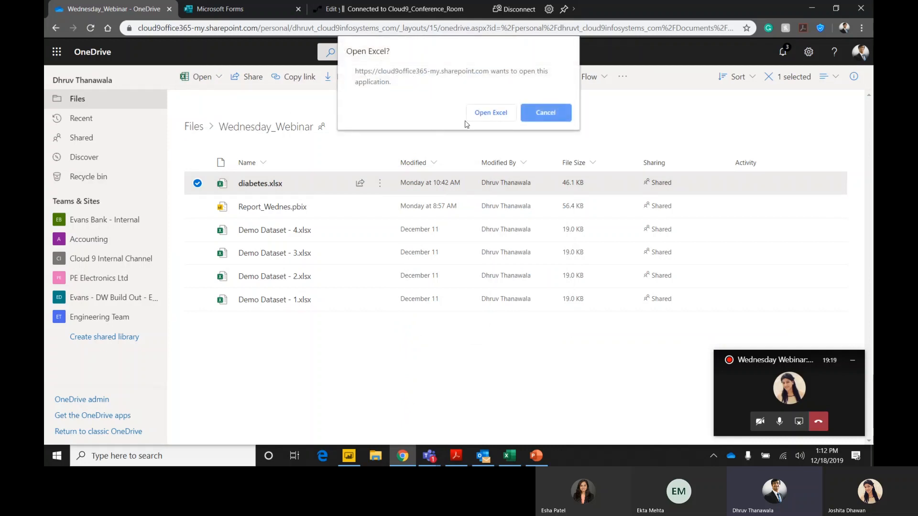
click(484, 116)
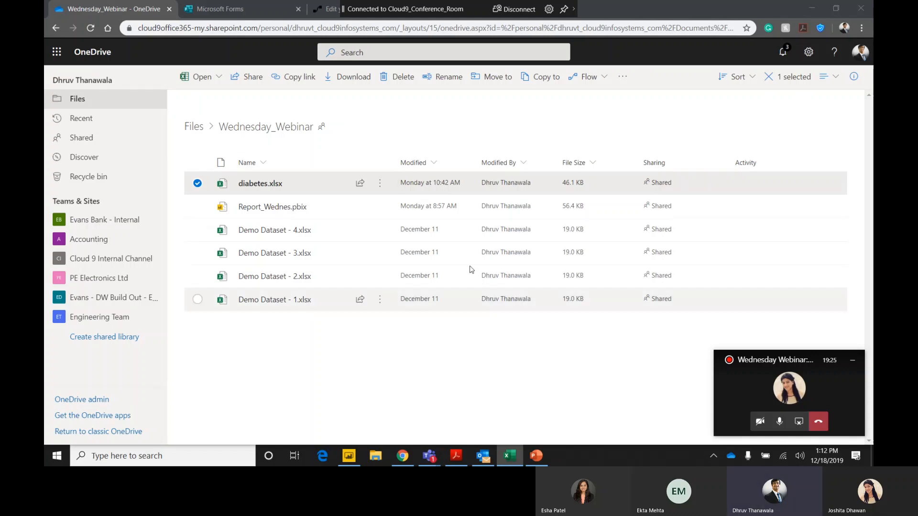
click(510, 456)
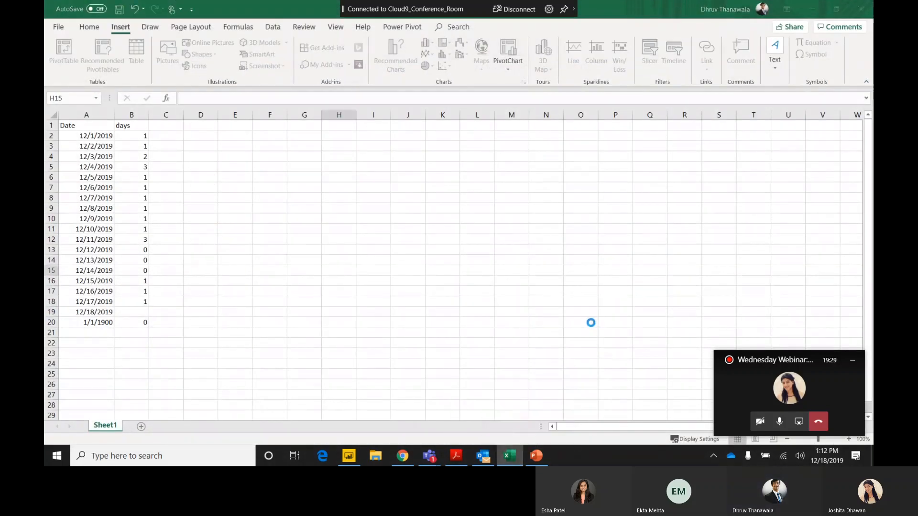
scroll(246, 256, up, 12)
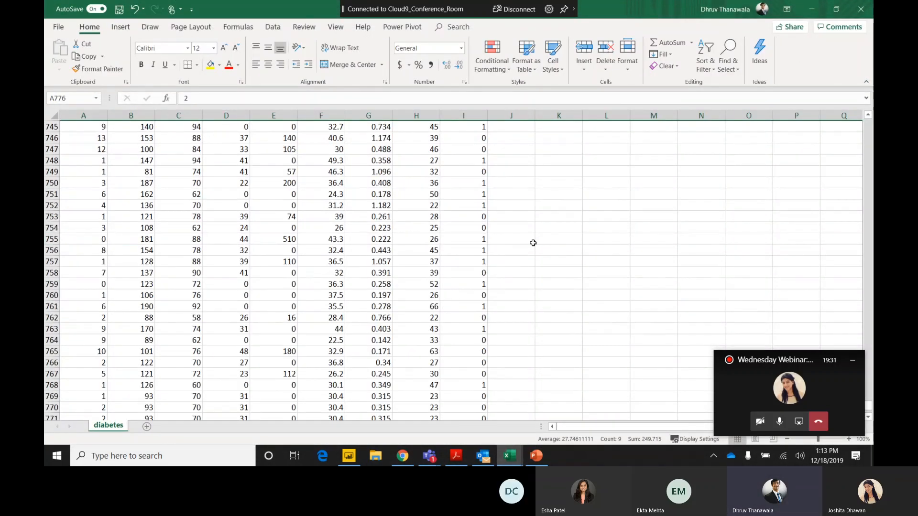
Copy the diabetes workbook's OneDrive path to the clipboard from its file information.
click(62, 29)
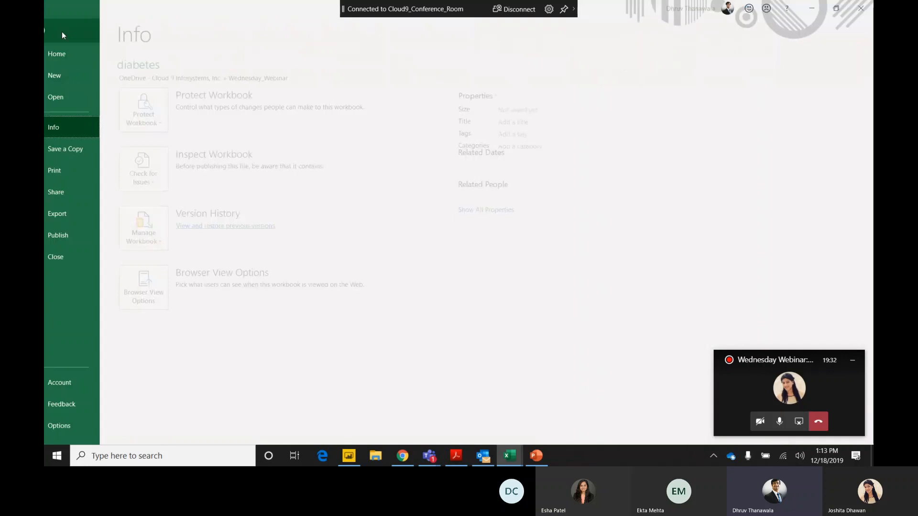
right_click(210, 80)
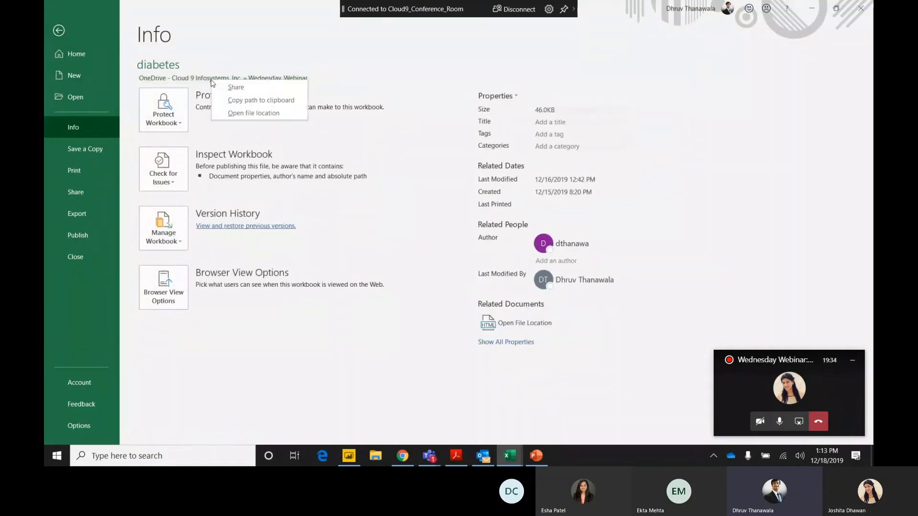
click(252, 99)
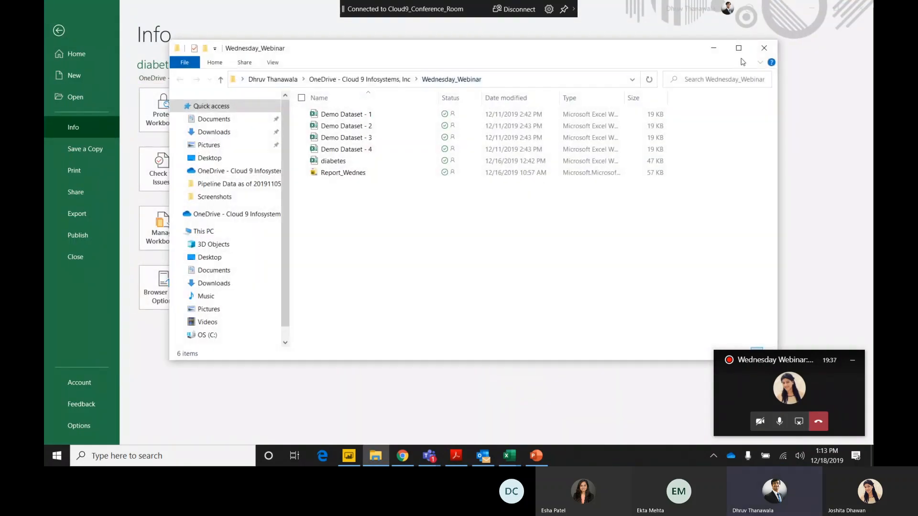
click(764, 49)
right_click(278, 77)
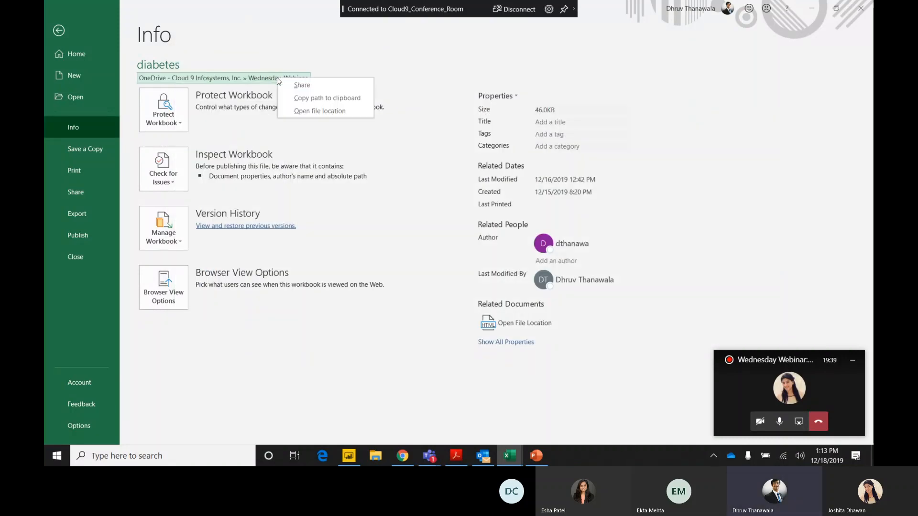
click(300, 101)
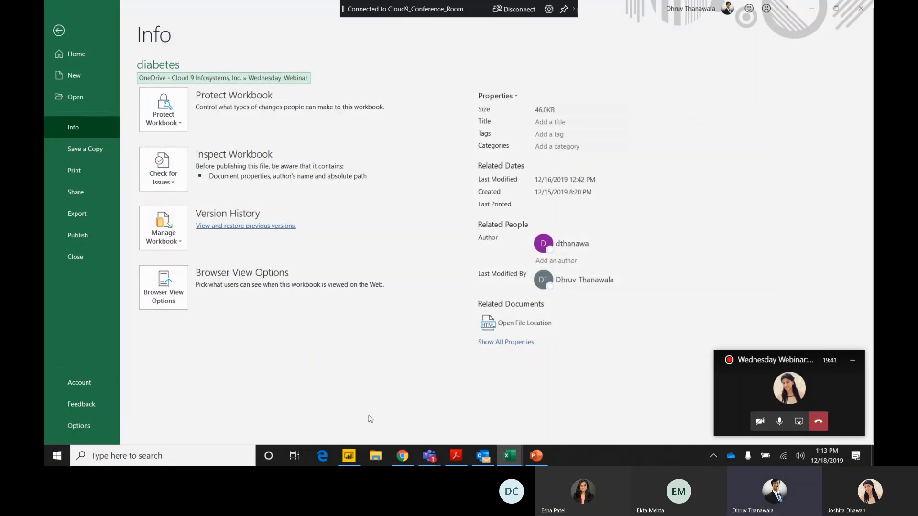
Switch to Power BI Desktop and start getting data from a Web source.
click(350, 456)
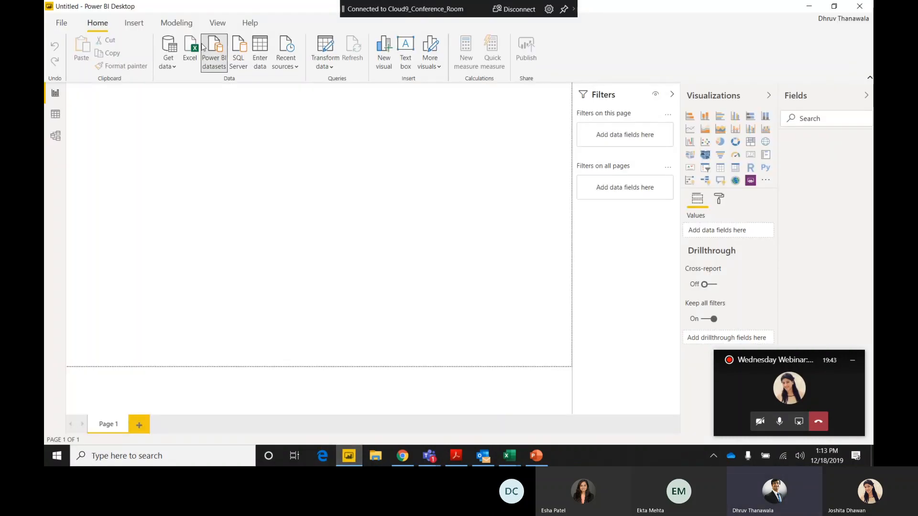
click(62, 23)
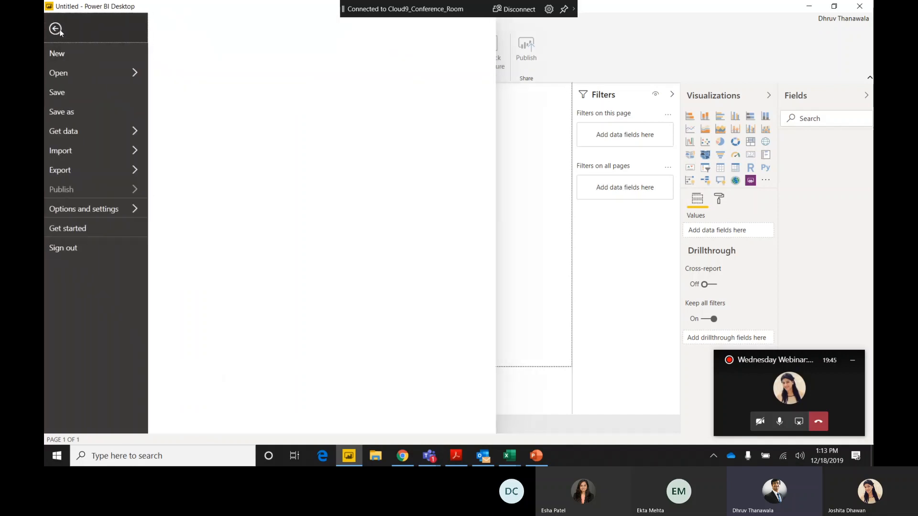
click(60, 30)
click(169, 59)
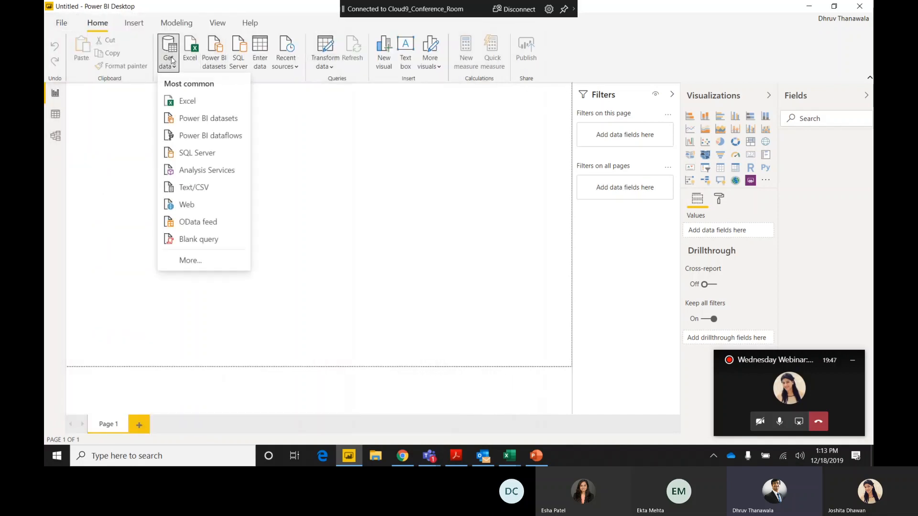
click(199, 210)
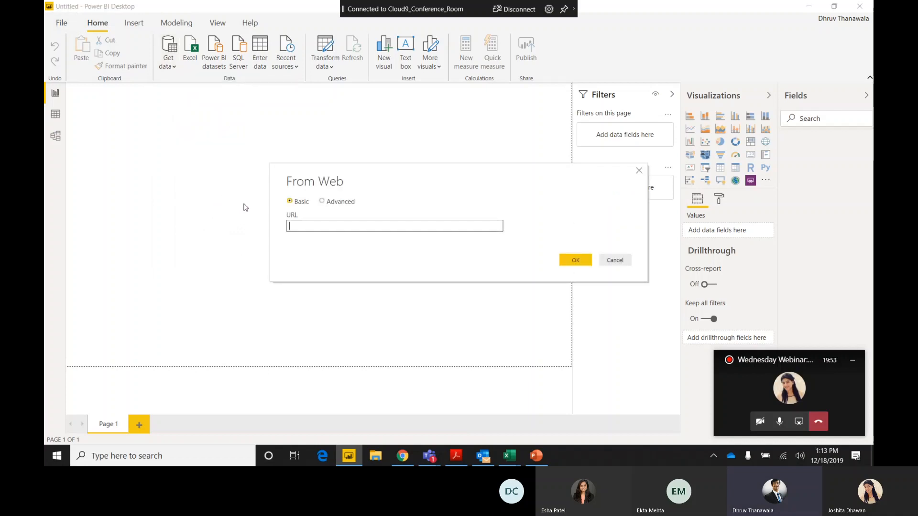
Enter the copied diabetes.xlsx path as the web URL, remove the trailing ?web=1, and connect to the file.
key(ctrl+v)
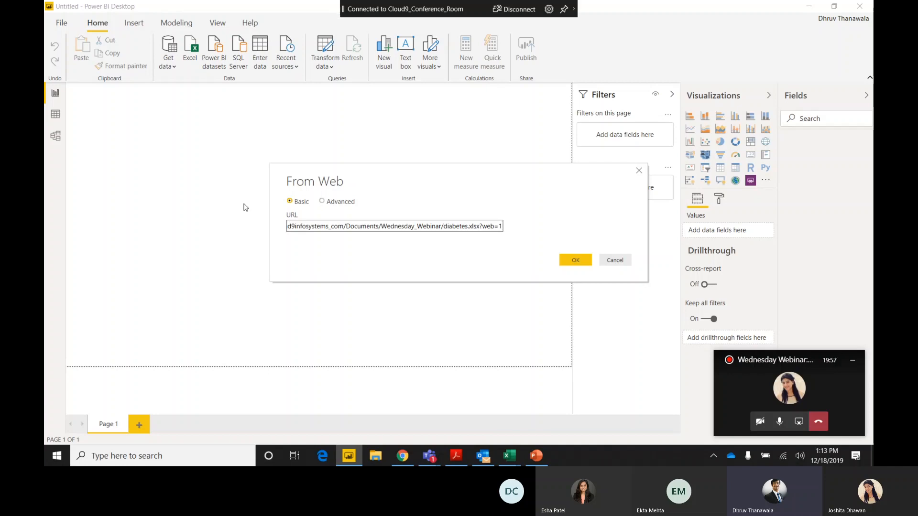
key(BackSpace)
key(BackSpace)
key(BackSpace)
key(BackSpace)
key(BackSpace)
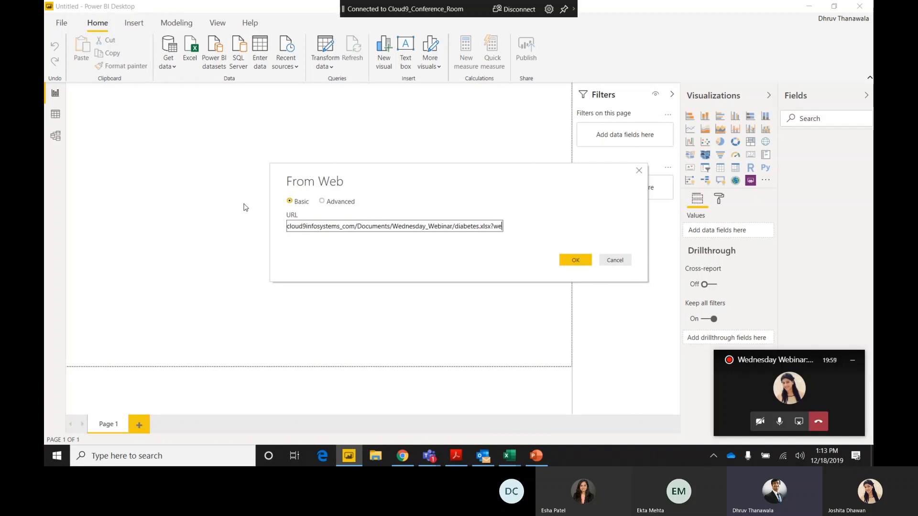
key(BackSpace)
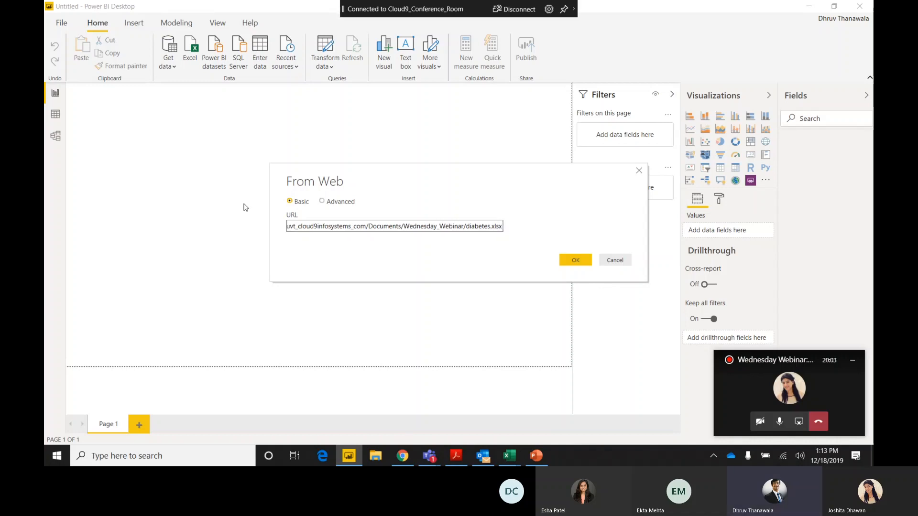
click(578, 259)
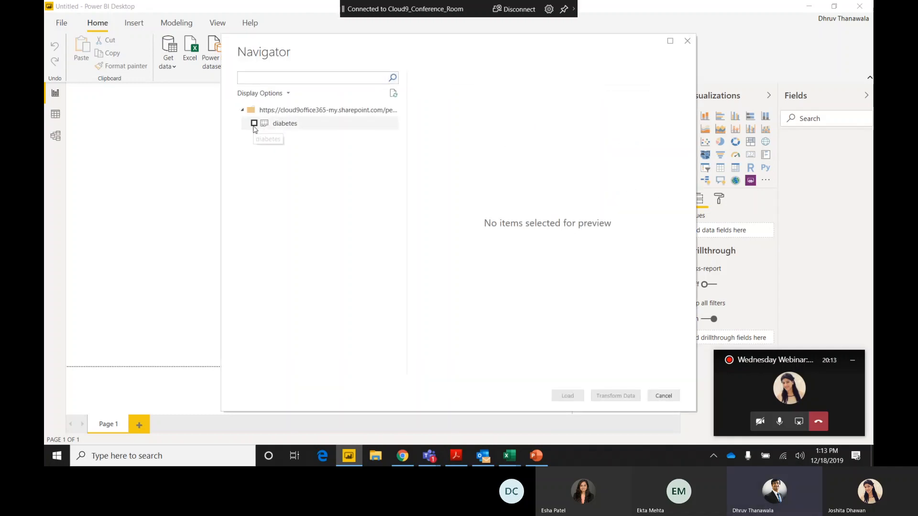
Select the diabetes table for import, open it in Power Query Editor for transformation, and view its remaining columns.
click(254, 124)
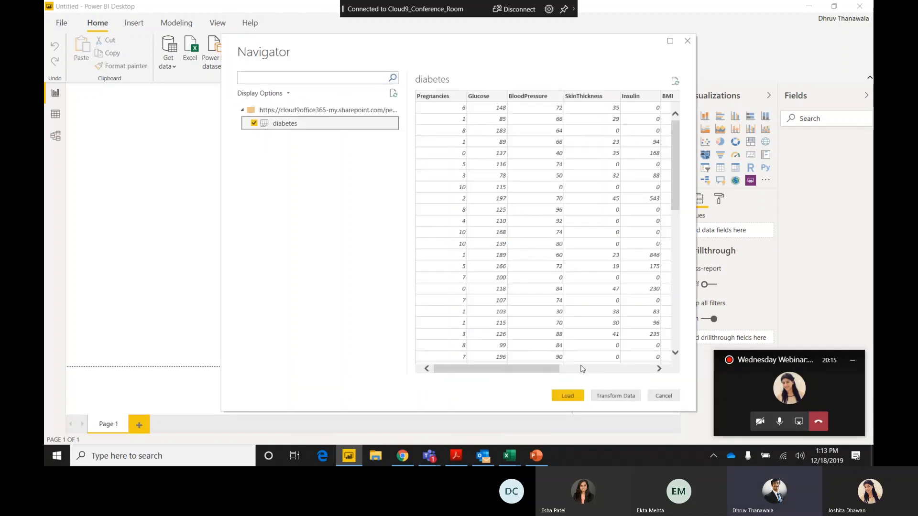
click(616, 397)
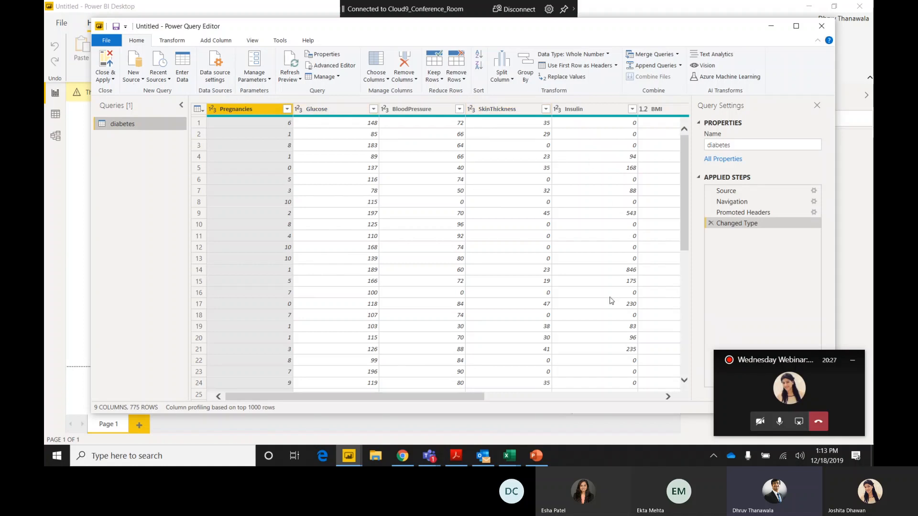
drag(449, 397, 643, 432)
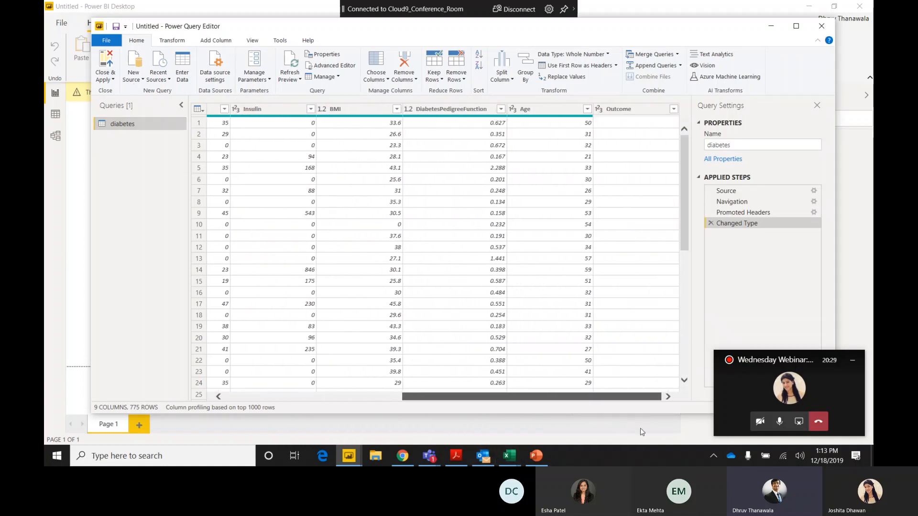
Add an index column starting from 1 to the diabetes query, then close the editor and apply the changes.
click(224, 42)
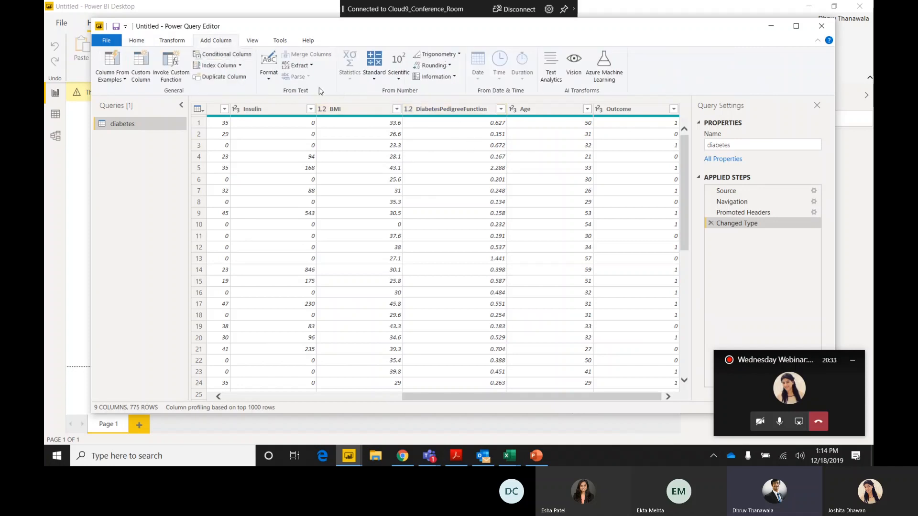
click(240, 67)
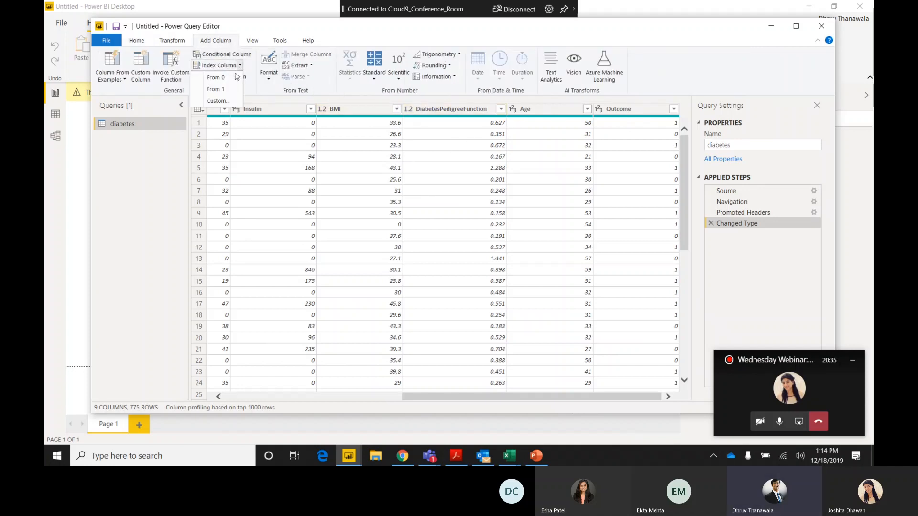
click(222, 91)
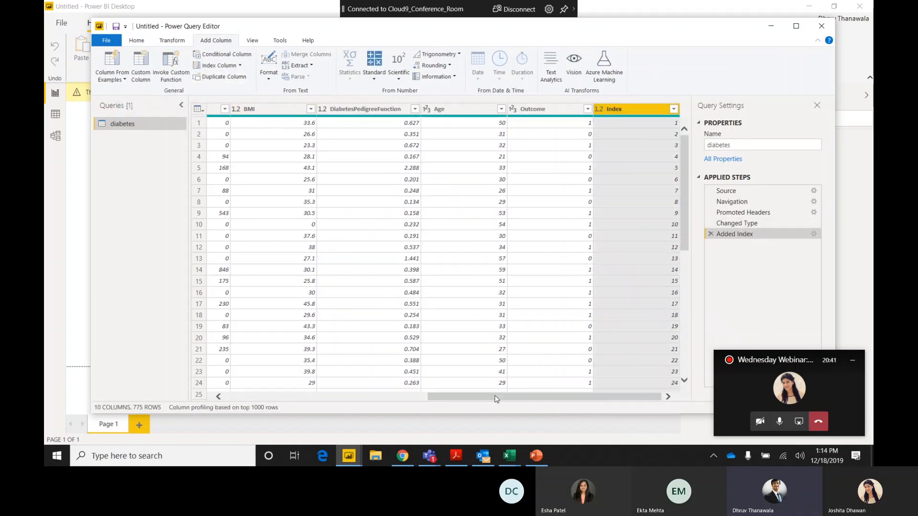
drag(497, 396, 256, 363)
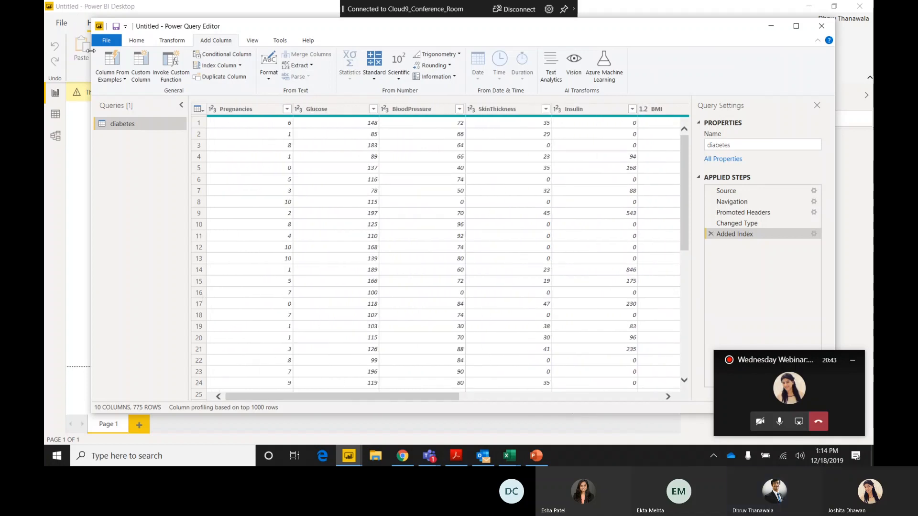
click(106, 40)
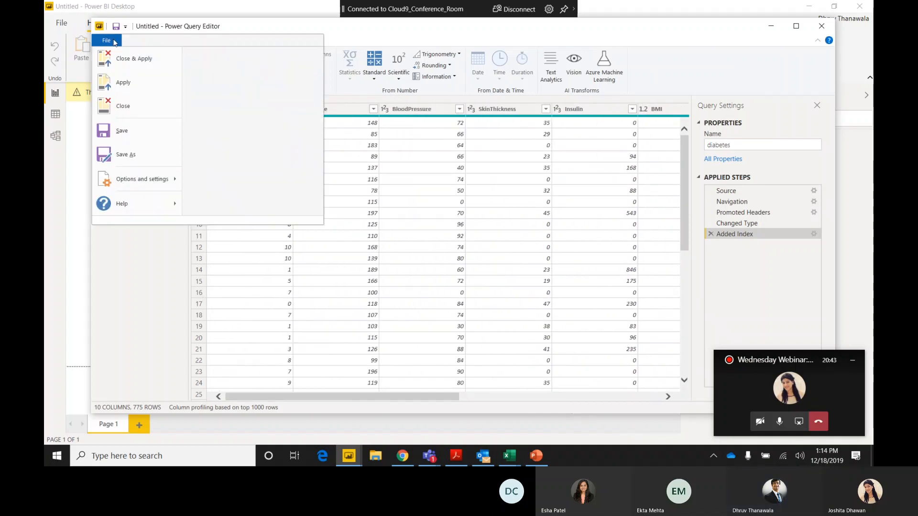
click(129, 66)
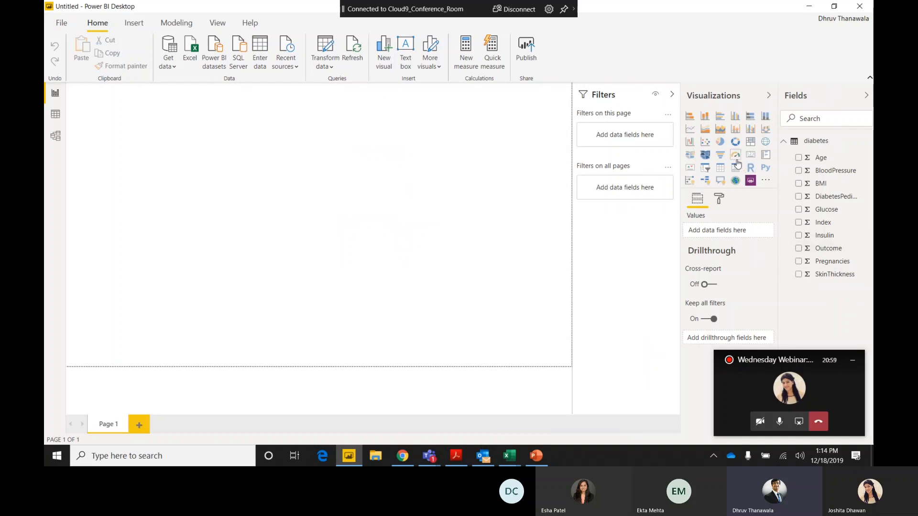
Add a card visual showing the distinct count of Index and move it slightly inward from the page corner.
click(750, 156)
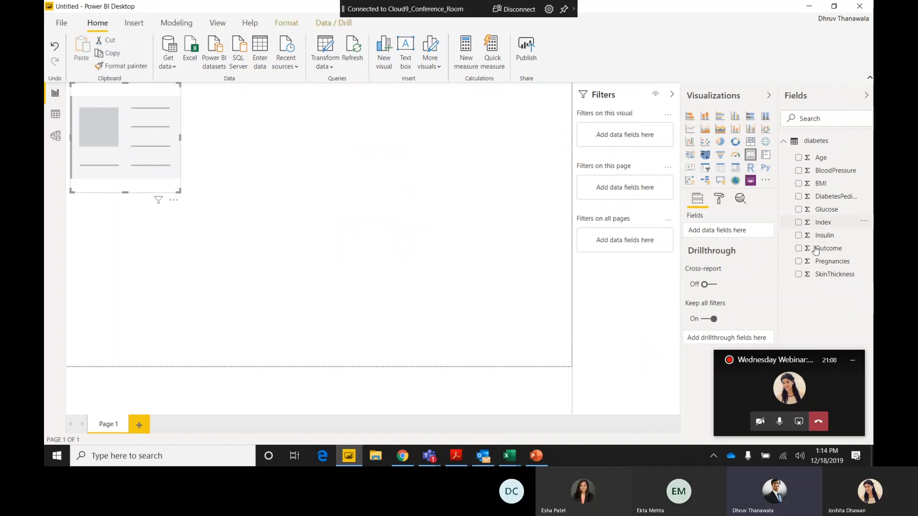
click(798, 223)
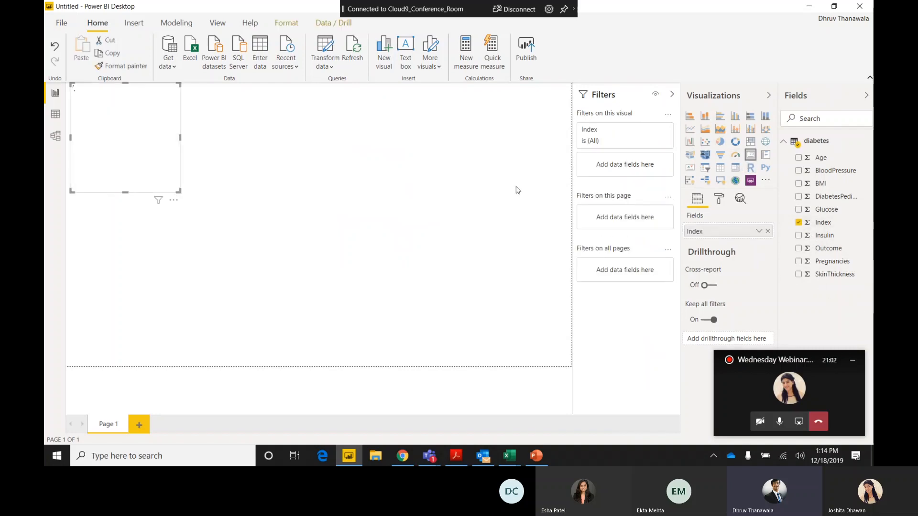
click(760, 233)
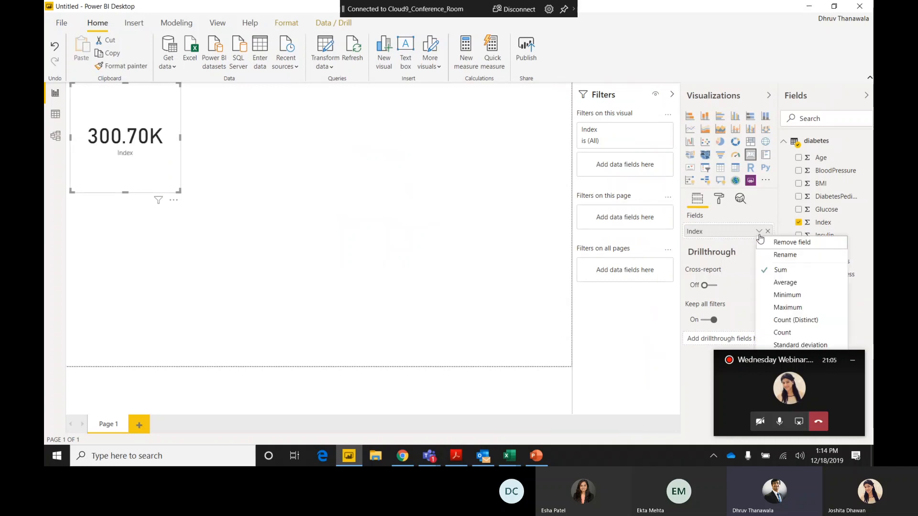
click(786, 324)
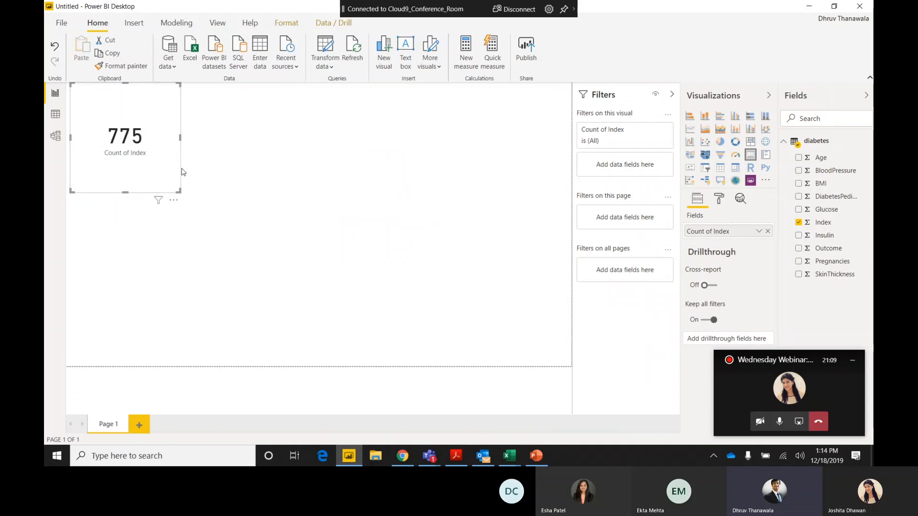
drag(122, 150, 168, 178)
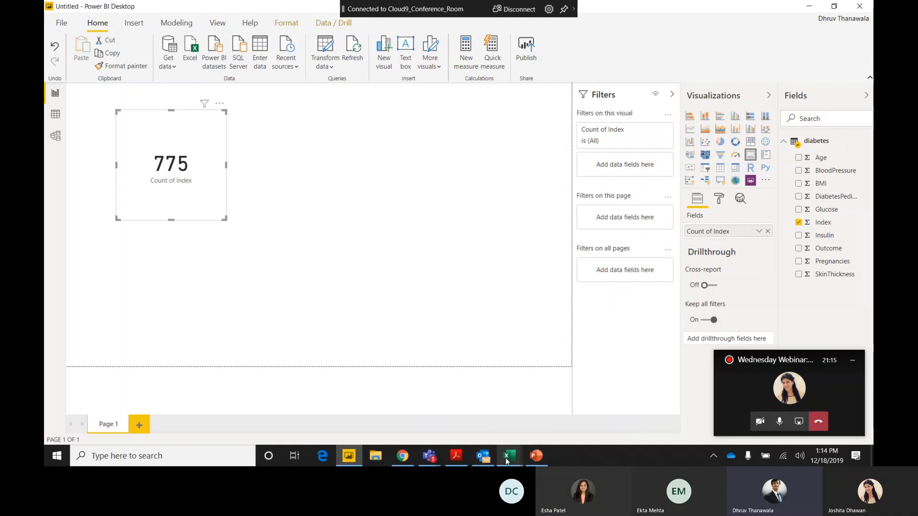
Switch to the diabetes workbook in Excel, return from its file information to the worksheet rows, and minimize it.
mouse_move(508, 460)
click(564, 406)
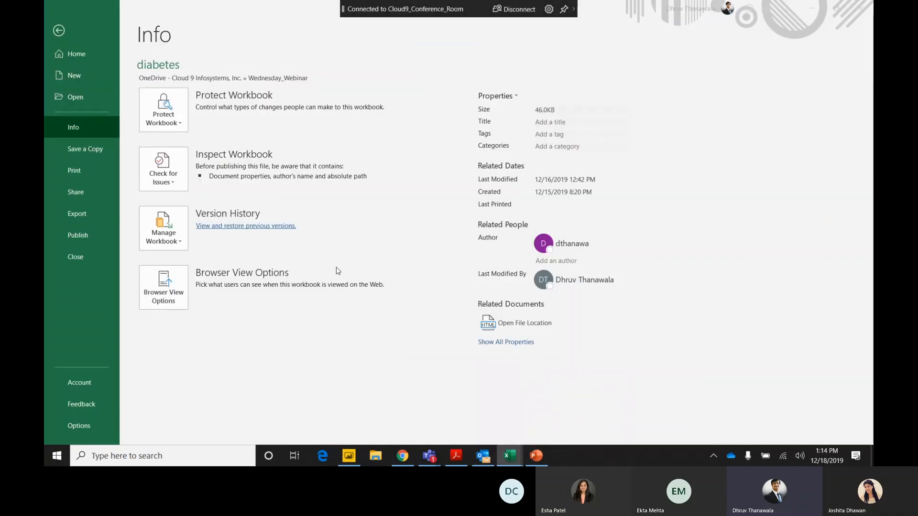
click(59, 30)
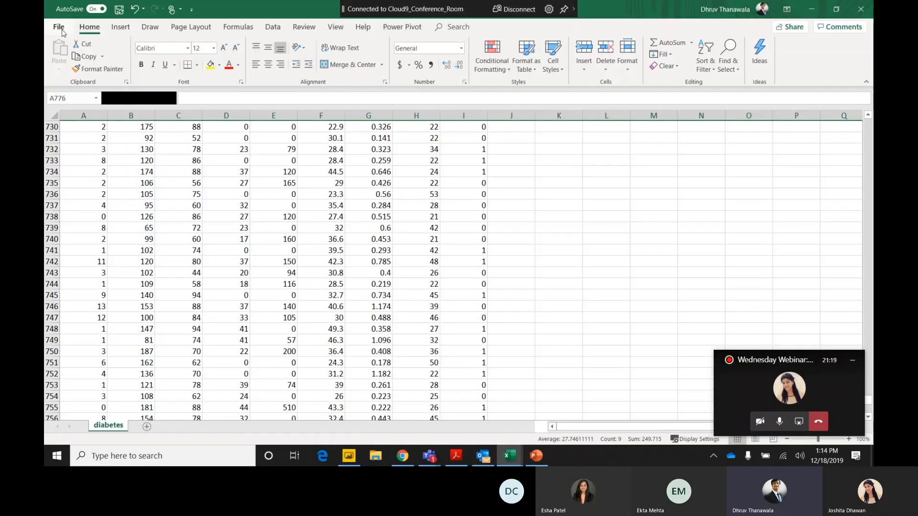
click(812, 9)
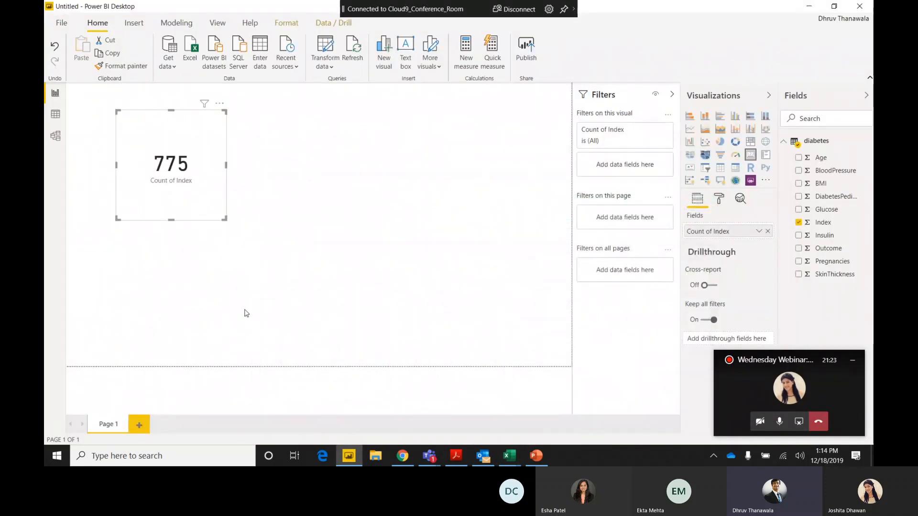
Switch to Chrome, close the stalled Power Automate page, and load flow.microsoft.com in a fresh tab.
click(403, 456)
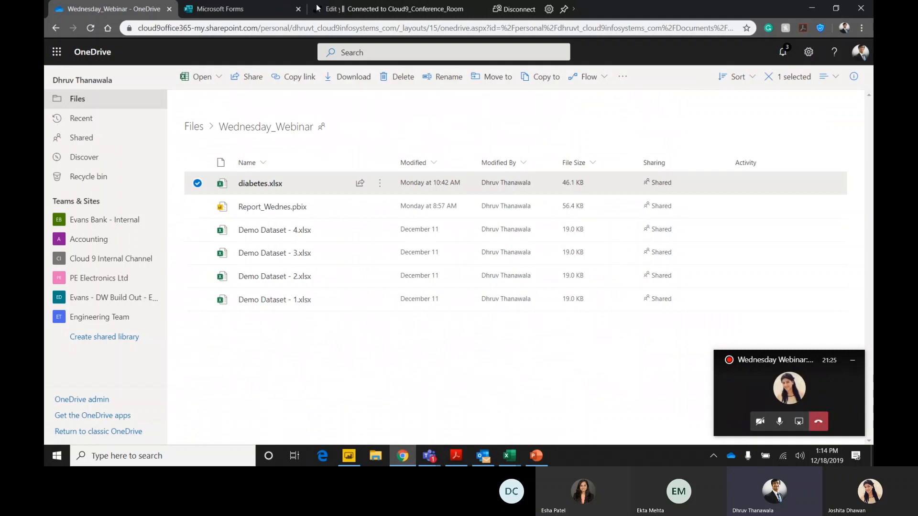
click(358, 14)
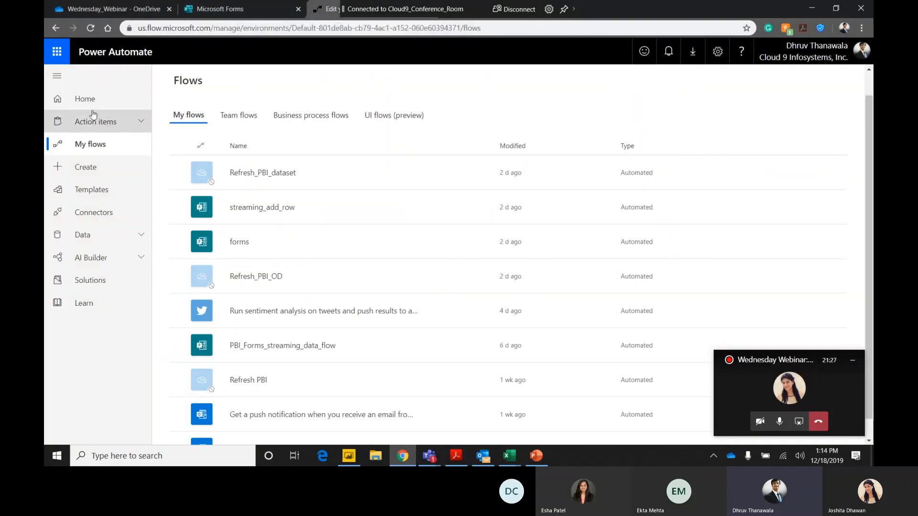
click(82, 98)
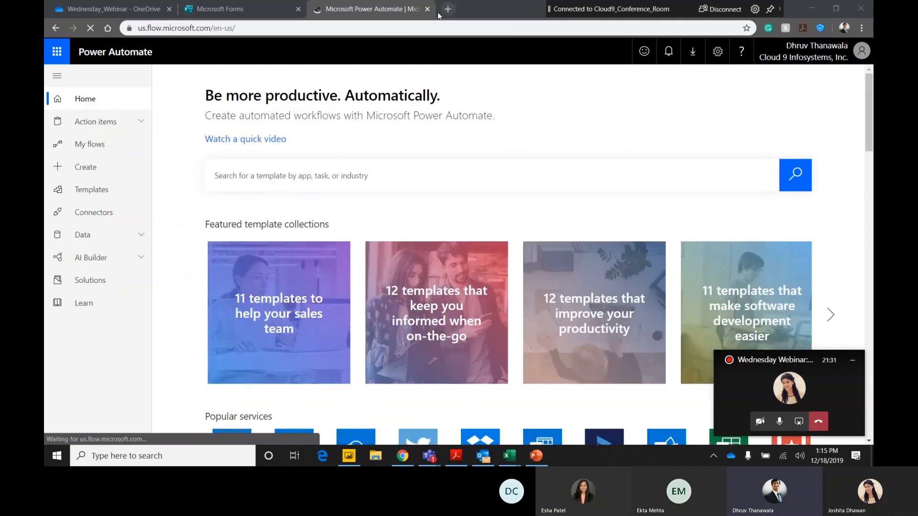
click(428, 9)
click(318, 9)
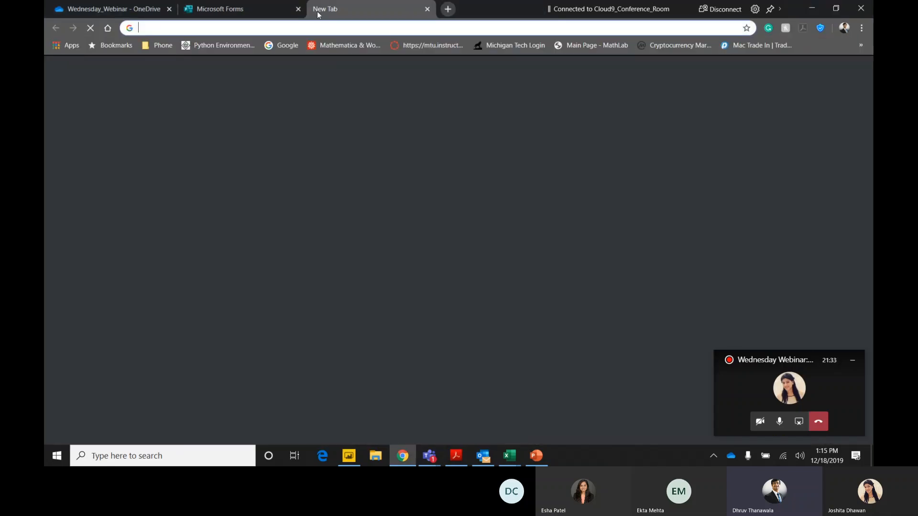
text(flow.microsoft.com)
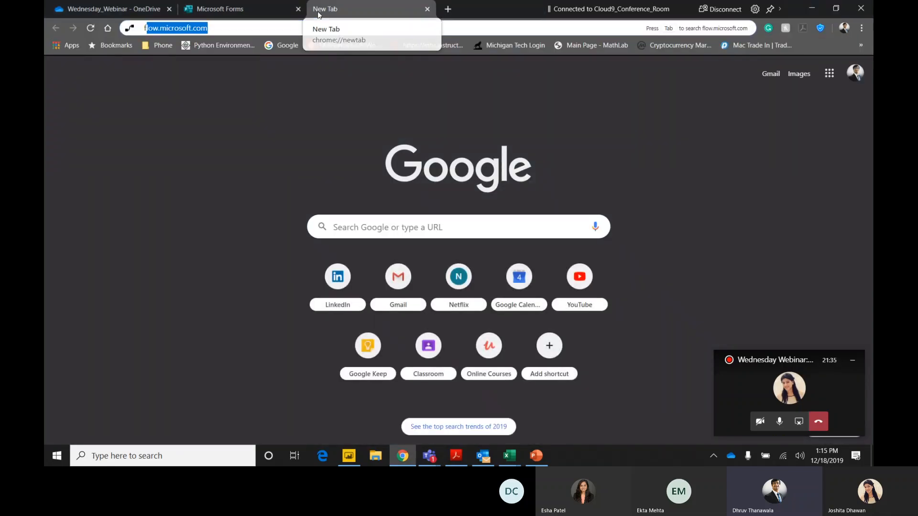
key(Return)
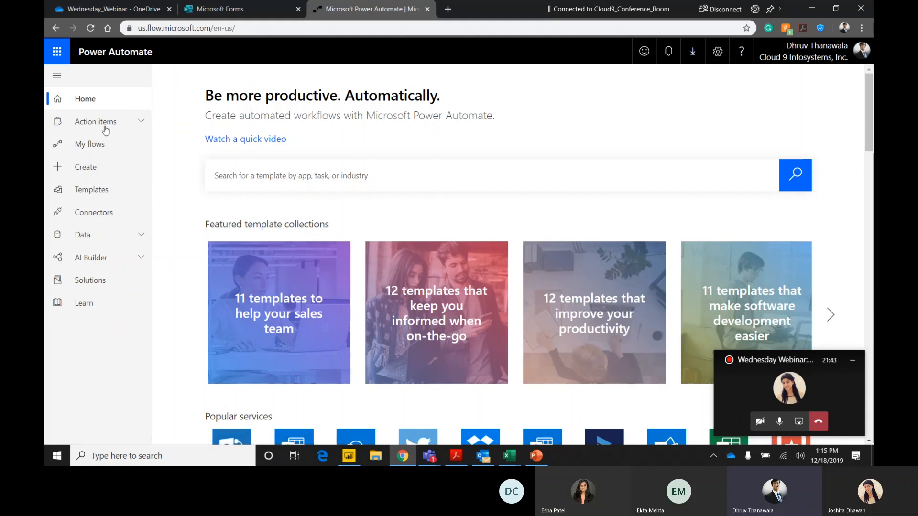
Start building a blank automated flow and name it Refresh_dataset-PBI.
click(109, 169)
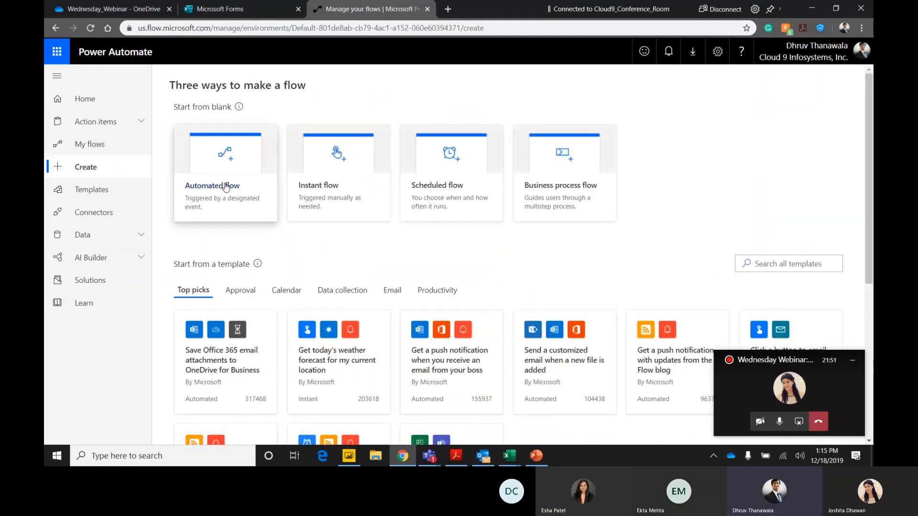
click(226, 186)
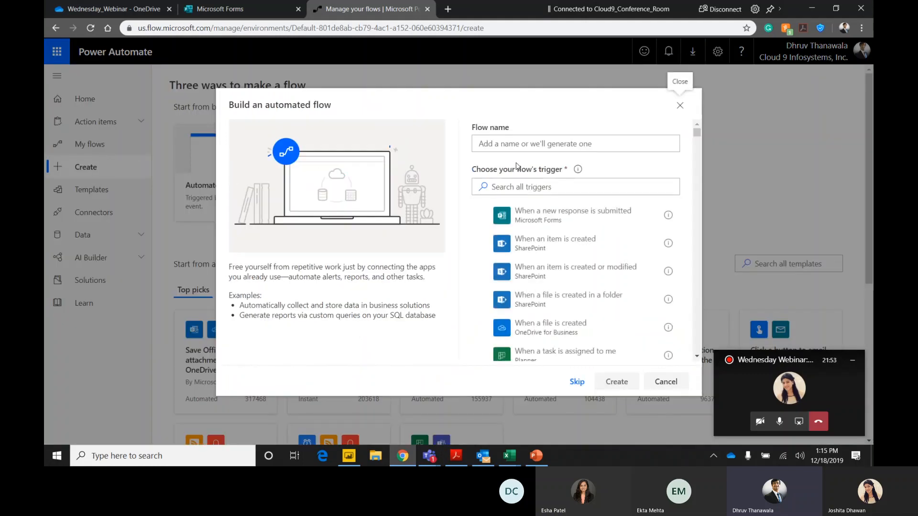
click(510, 143)
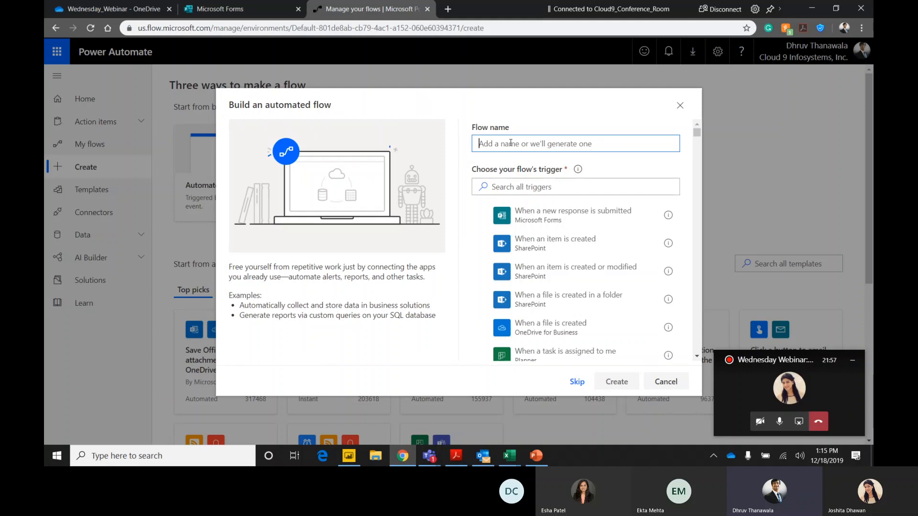
text(Refresh_da)
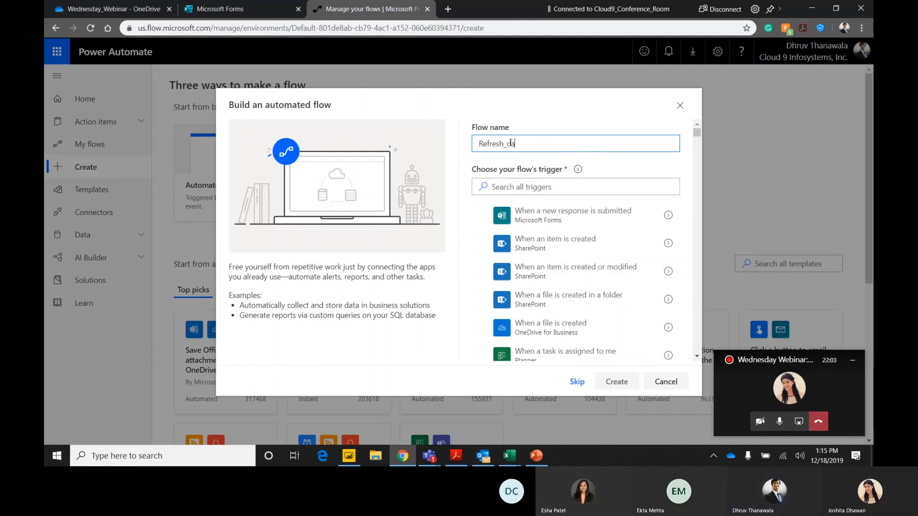
text(taset_PBI)
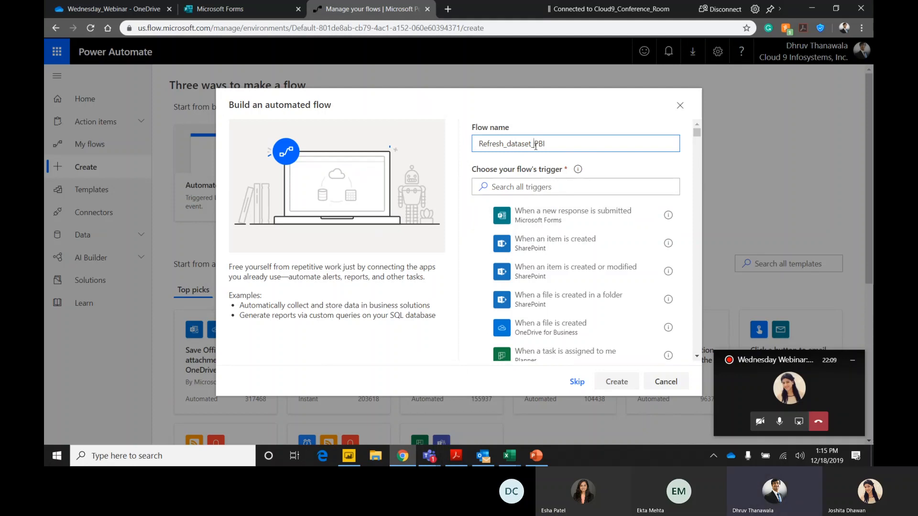
Search the triggers for onedrive and create the flow with the OneDrive for Business trigger "When a file is modified".
click(555, 184)
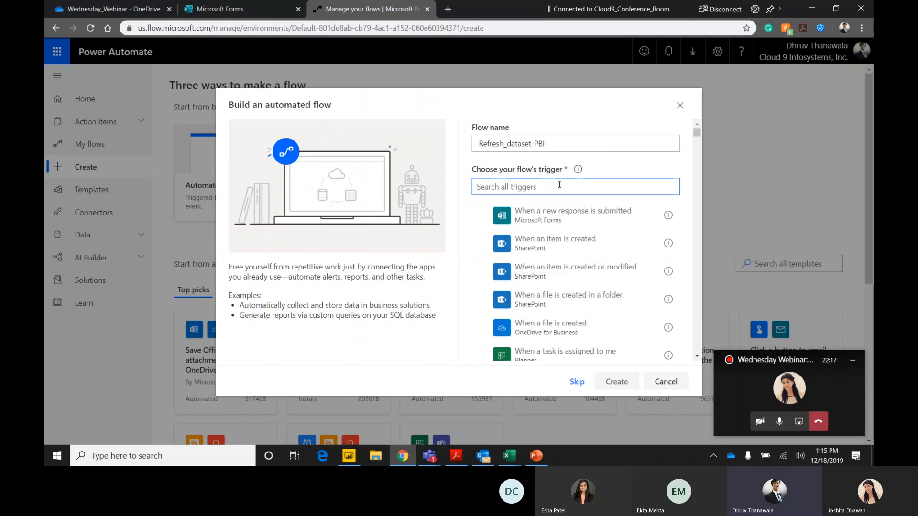
text(one)
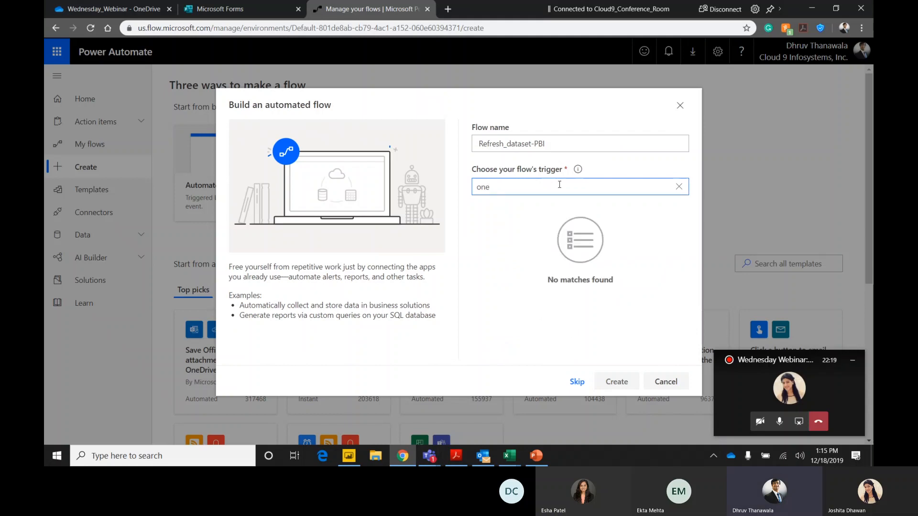
text(drive)
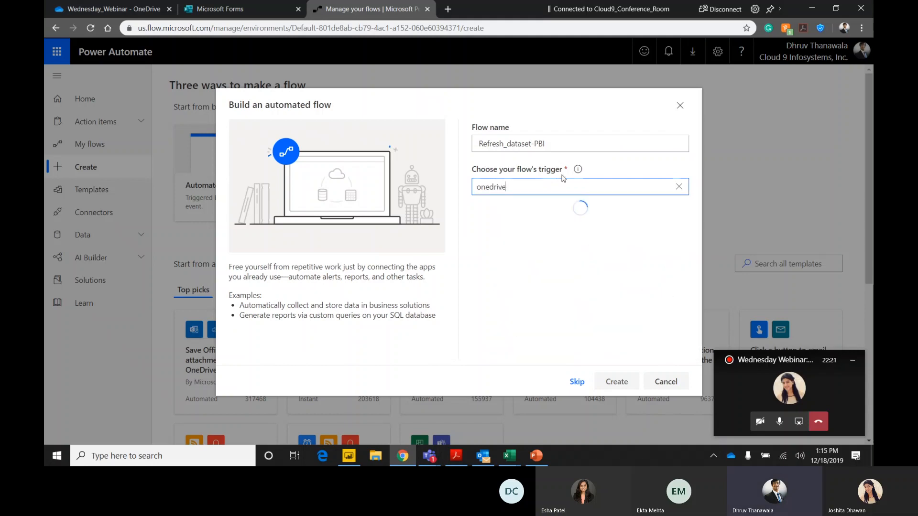
drag(695, 199, 704, 347)
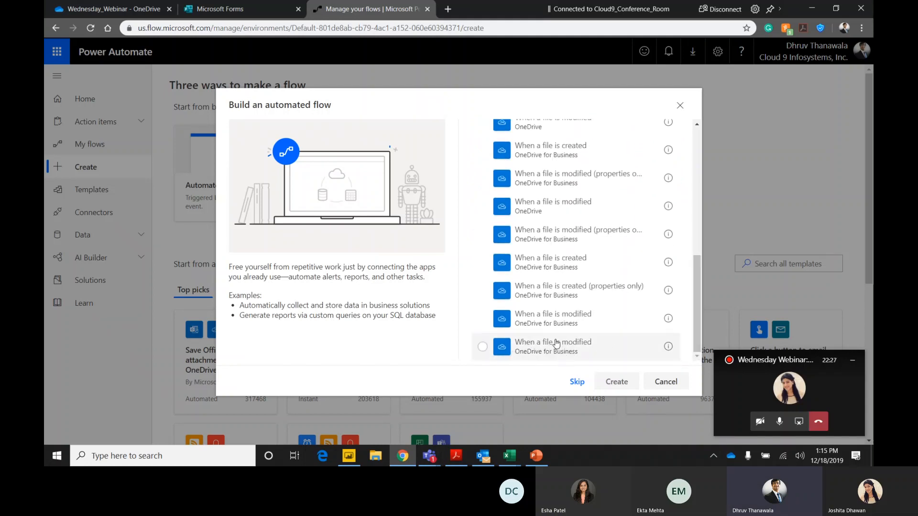
click(482, 349)
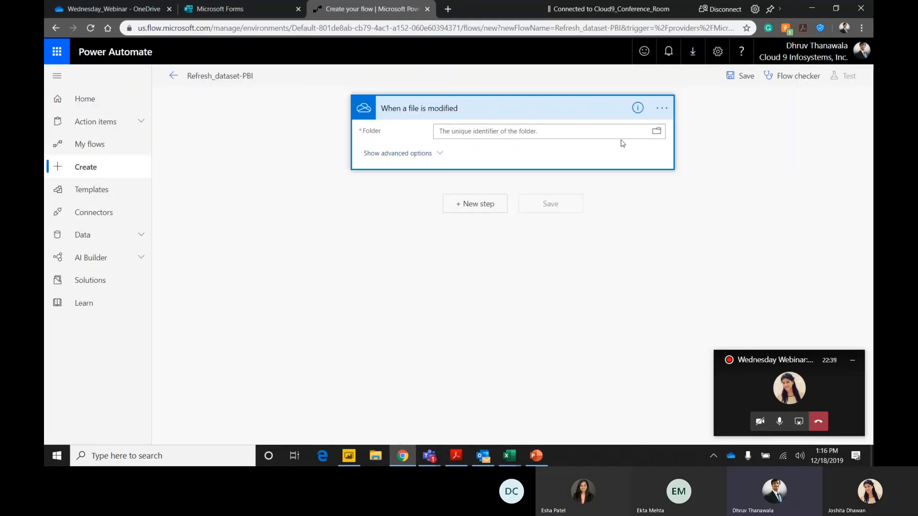
Set the trigger's folder to /Wednesday_Webinar and browse inside that folder.
click(657, 136)
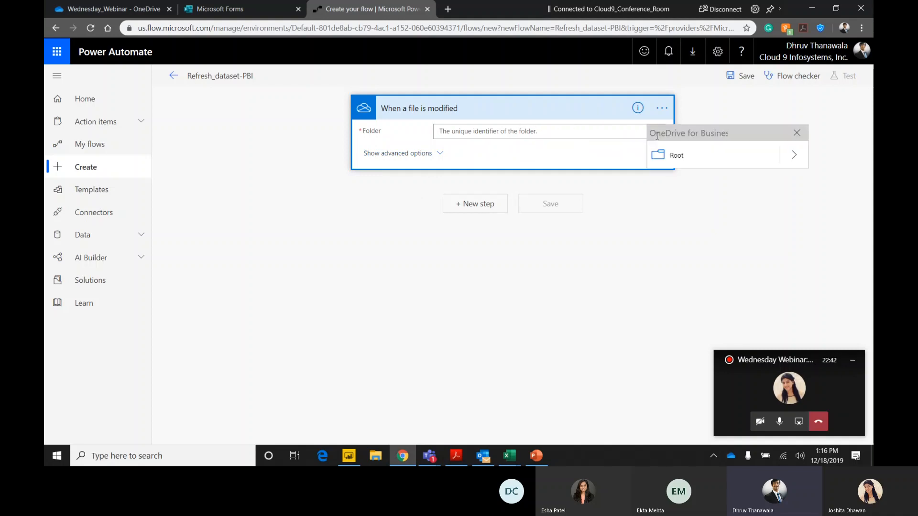
click(794, 159)
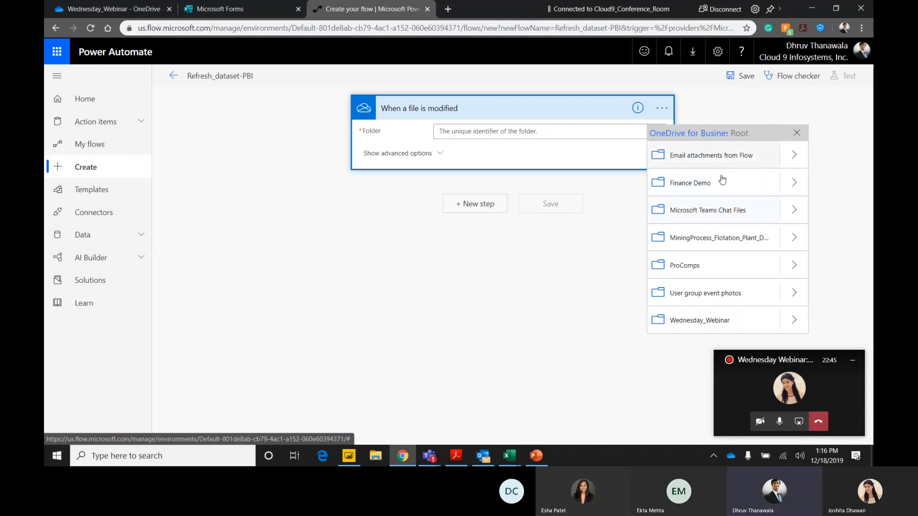
click(744, 320)
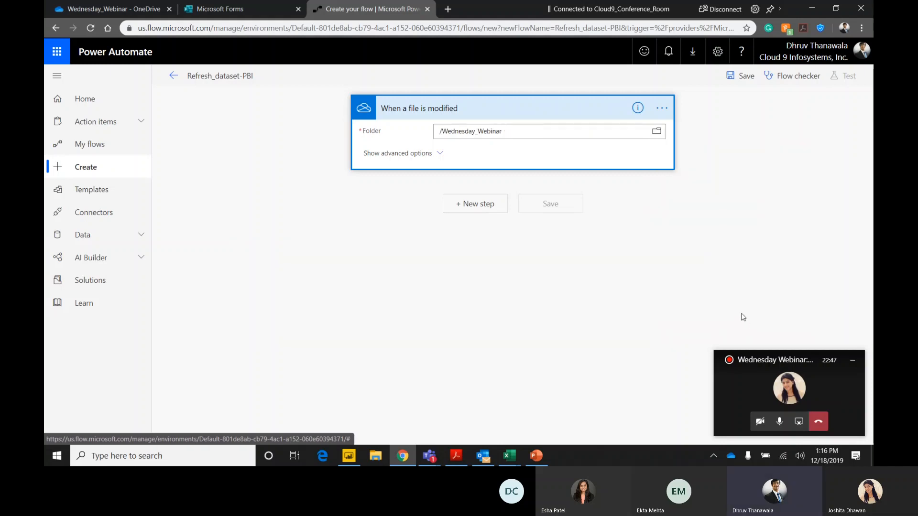
click(653, 136)
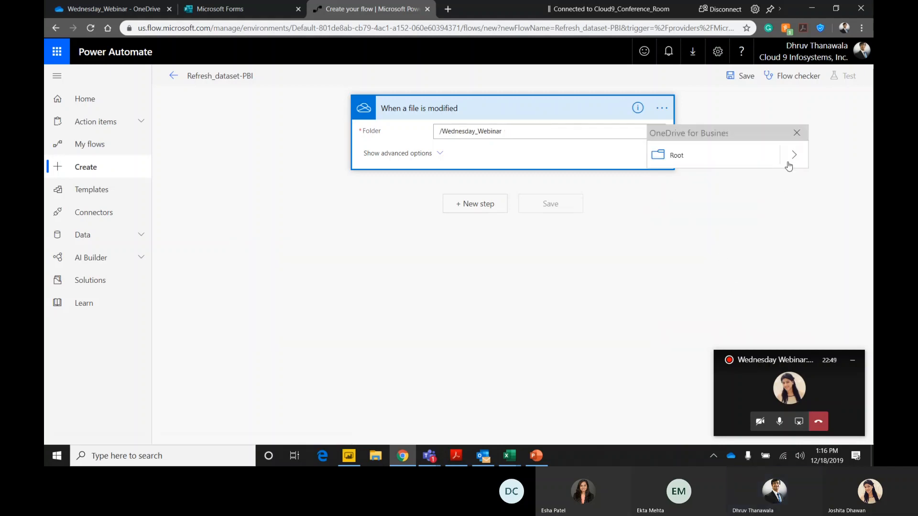
click(794, 154)
click(794, 320)
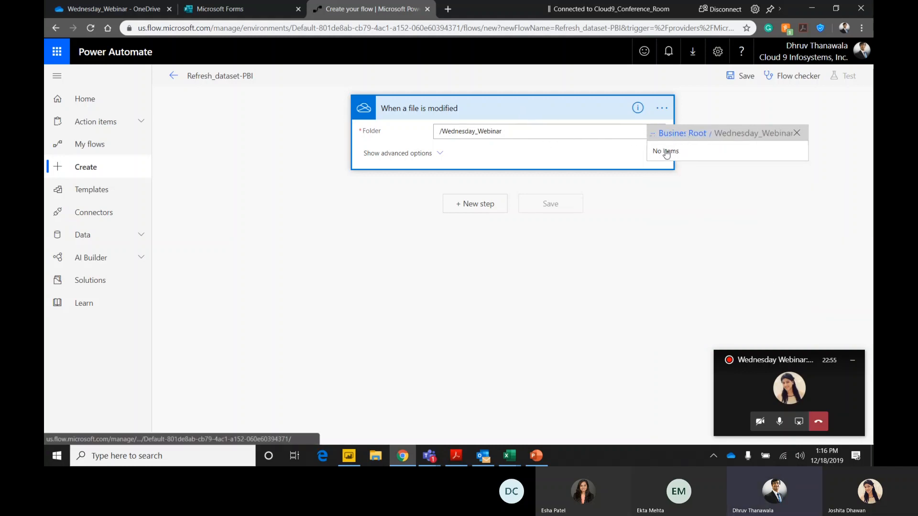
Add a new step after the trigger, search the actions for power bi, and choose Refresh a dataset.
click(478, 205)
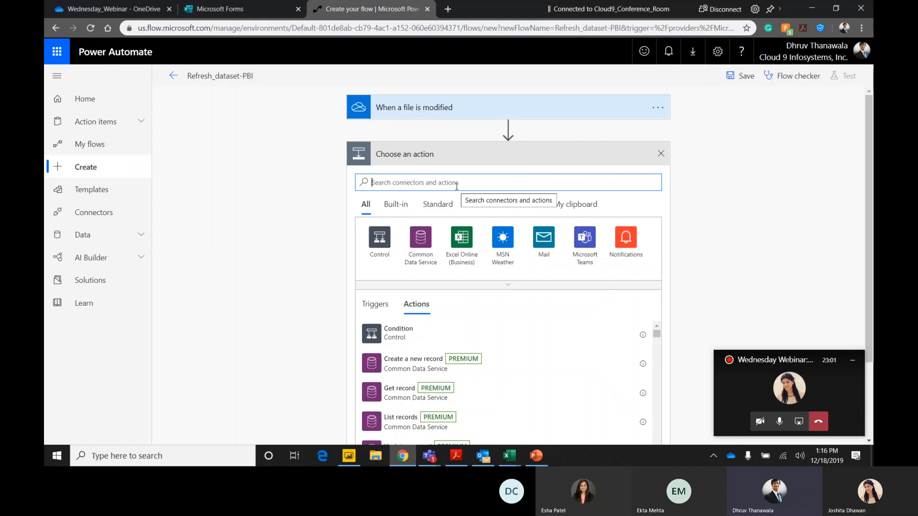
text(re)
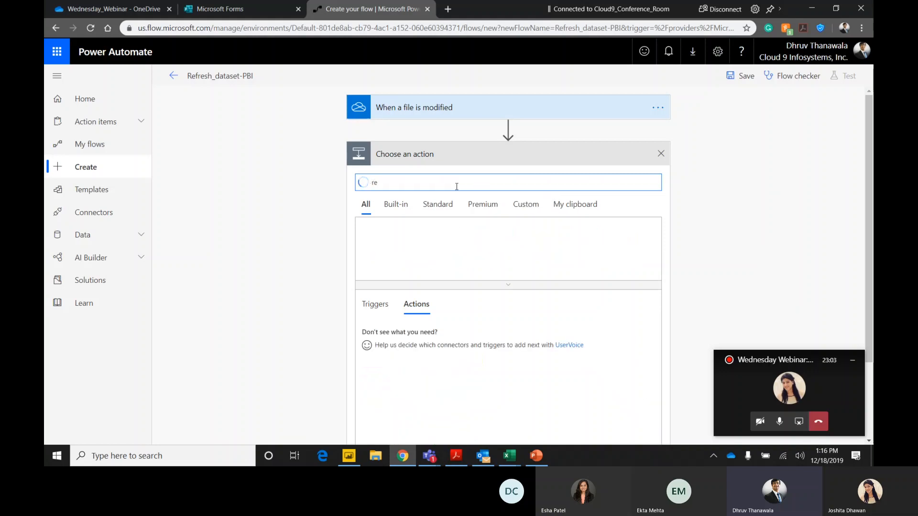
text(fresh)
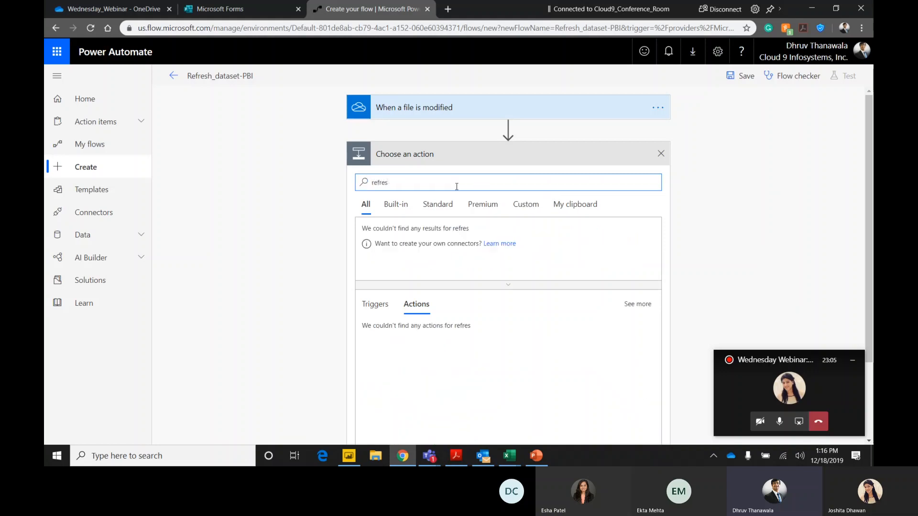
key(BackSpace)
key(BackSpace)
key(BackSpace)
key(BackSpace)
key(BackSpace)
key(BackSpace)
key(BackSpace)
text(power bi)
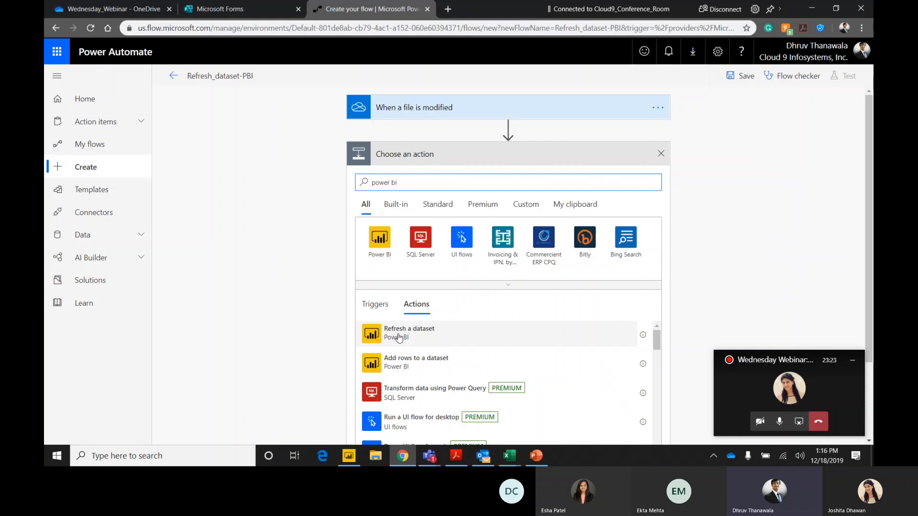
click(414, 338)
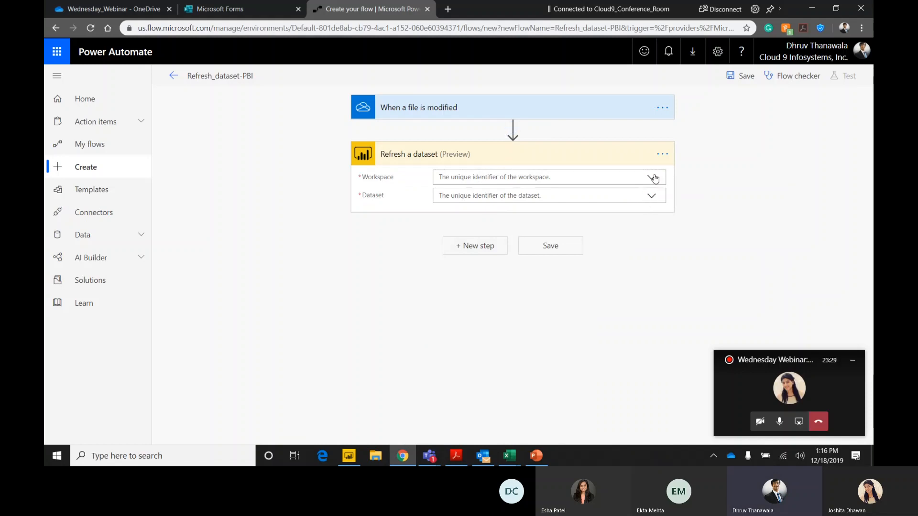
click(652, 178)
scroll(646, 219, down, 3)
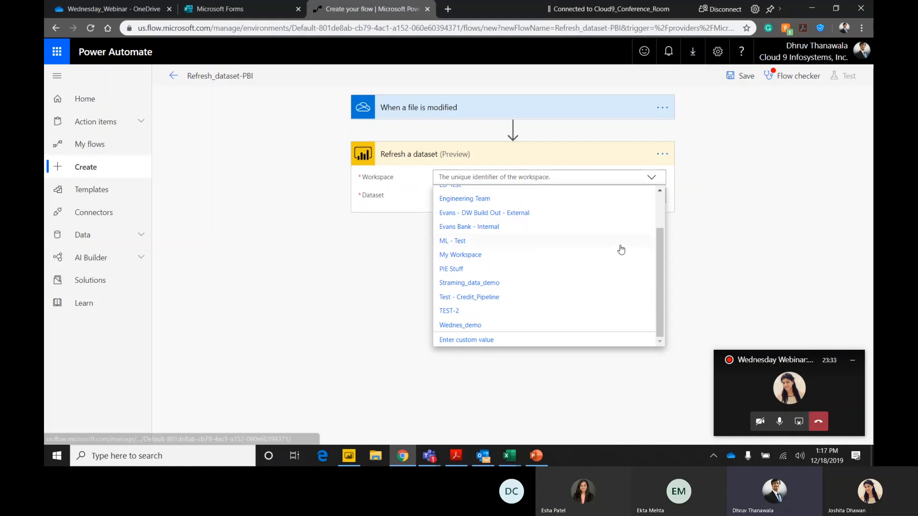
scroll(617, 239, up, 3)
click(412, 198)
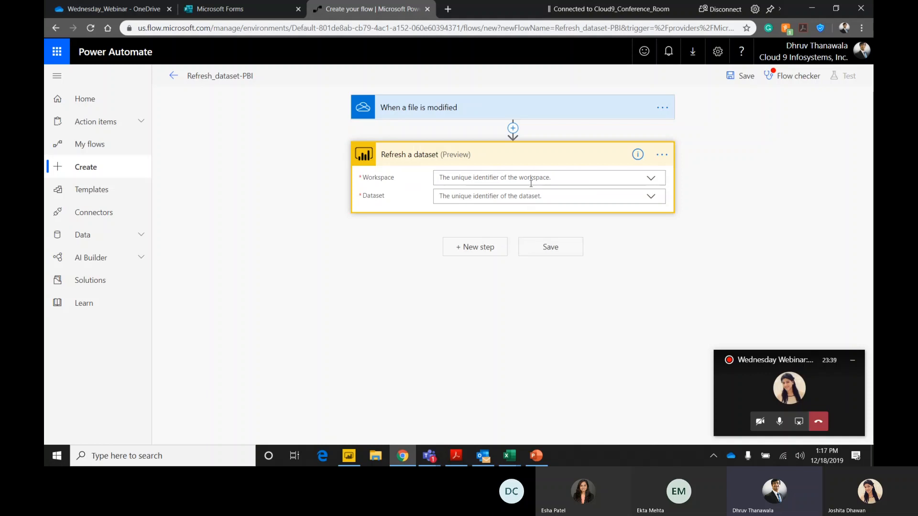
Switch to Power BI Desktop and start publishing the report, saving it to the Desktop as Diabetes_Wednesday_Webinar.
click(357, 456)
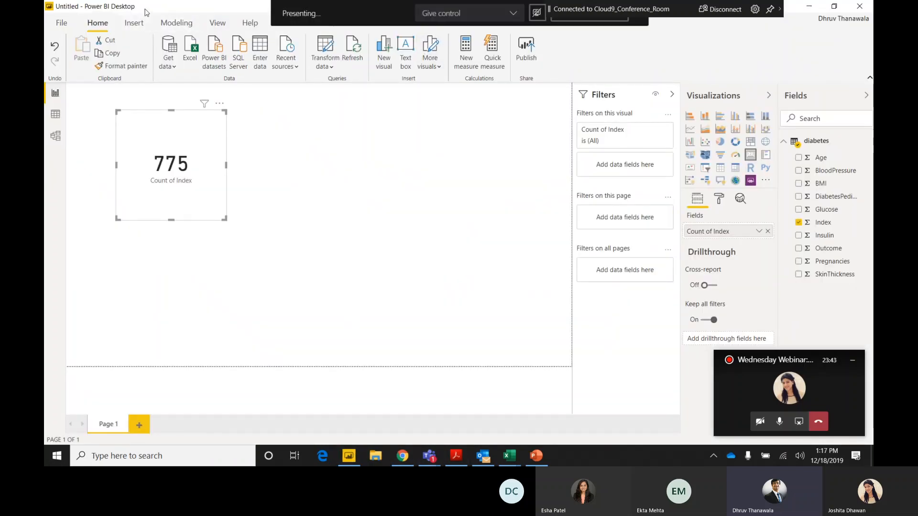
click(61, 26)
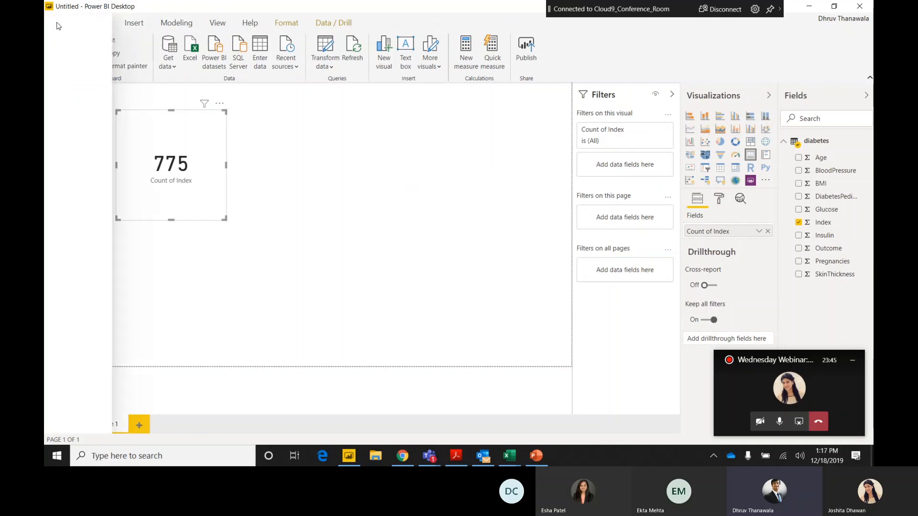
click(560, 183)
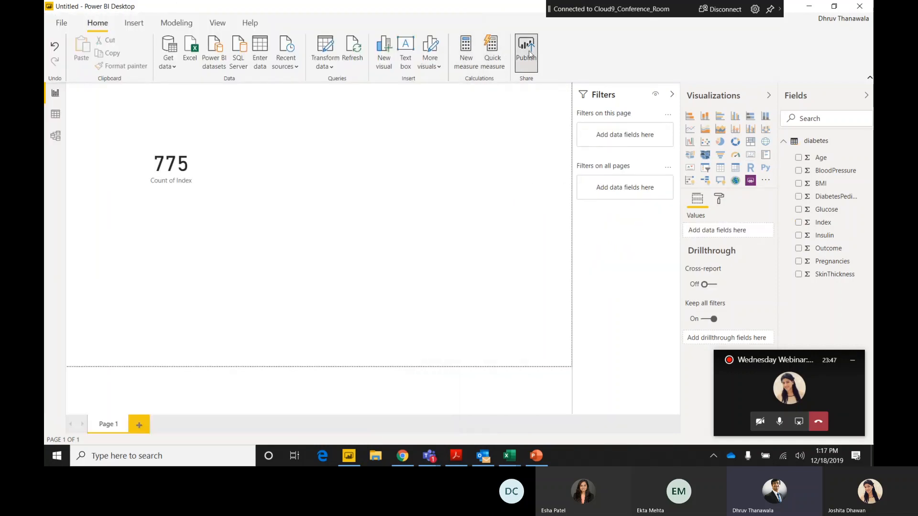
click(528, 51)
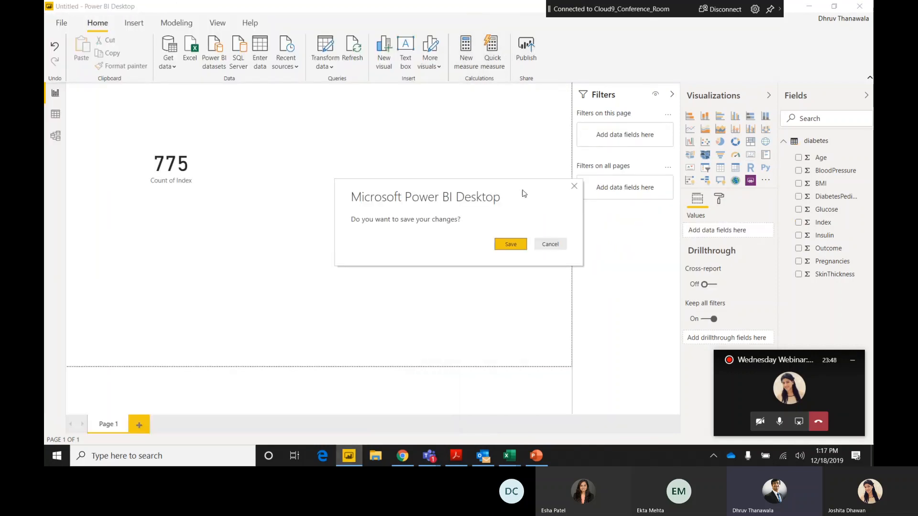
click(511, 243)
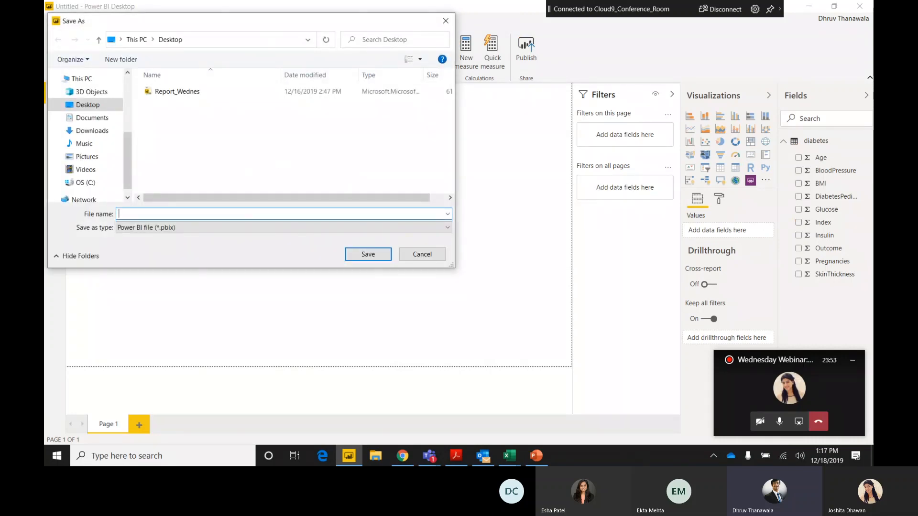
text(Diabetes_Wednesday_Webinar)
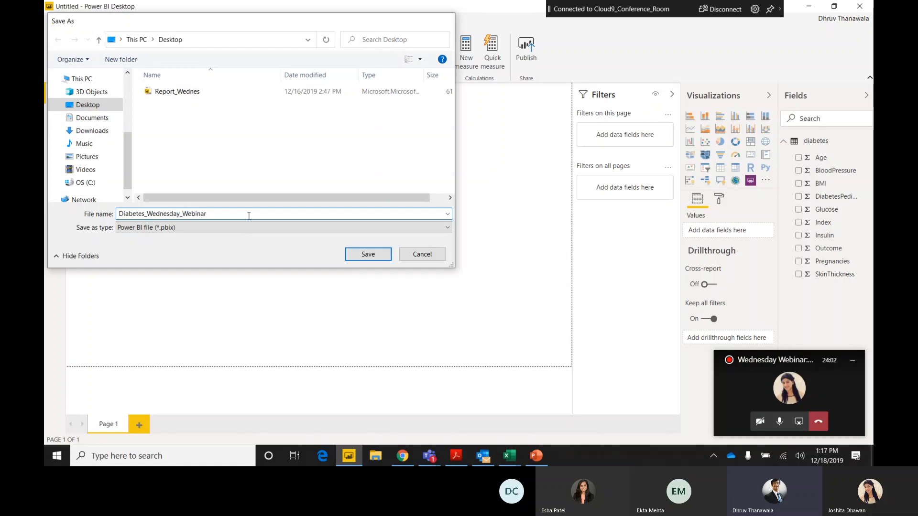
key(Return)
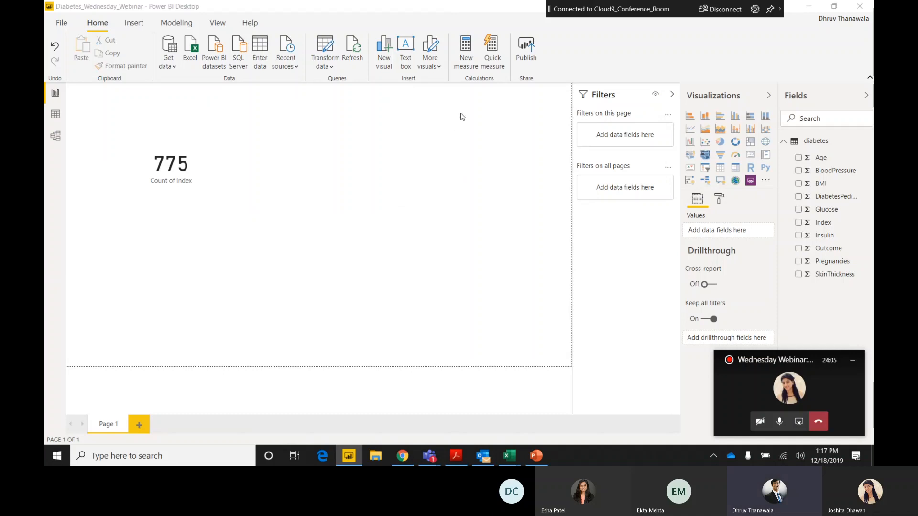
scroll(483, 234, down, 2)
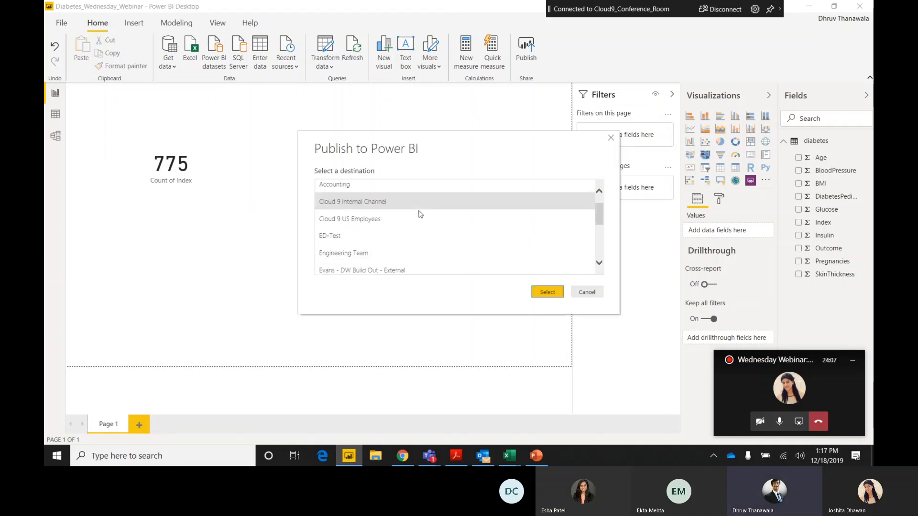
scroll(480, 240, up, 2)
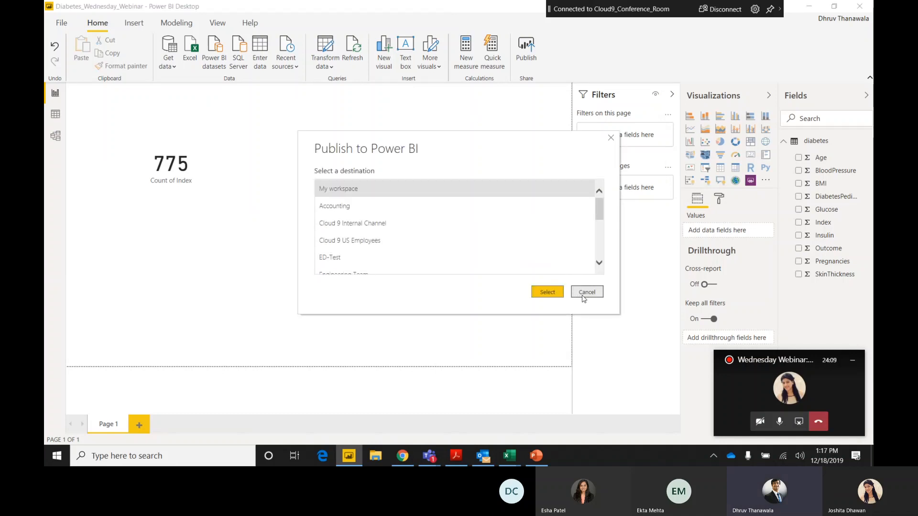
click(585, 296)
Switch to Chrome and open the Power BI service home page, app.powerbi.com/home, in a new browser tab.
click(402, 456)
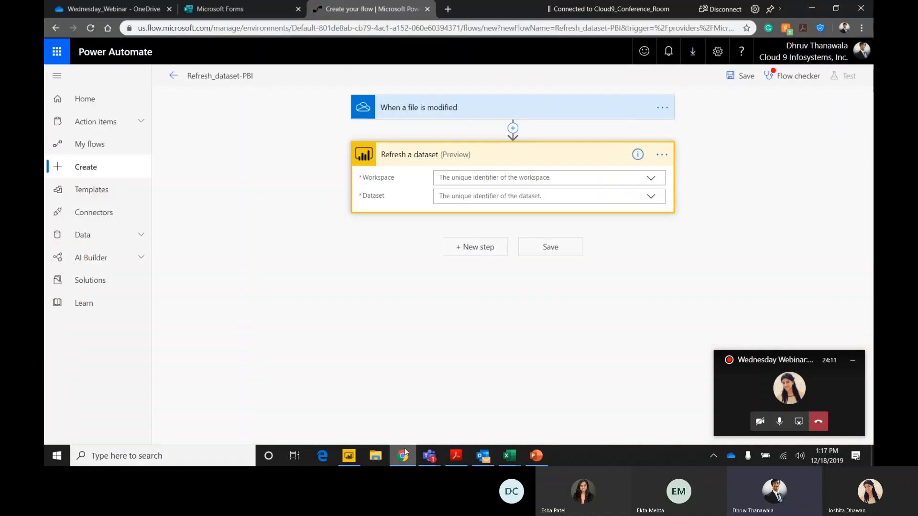
click(448, 9)
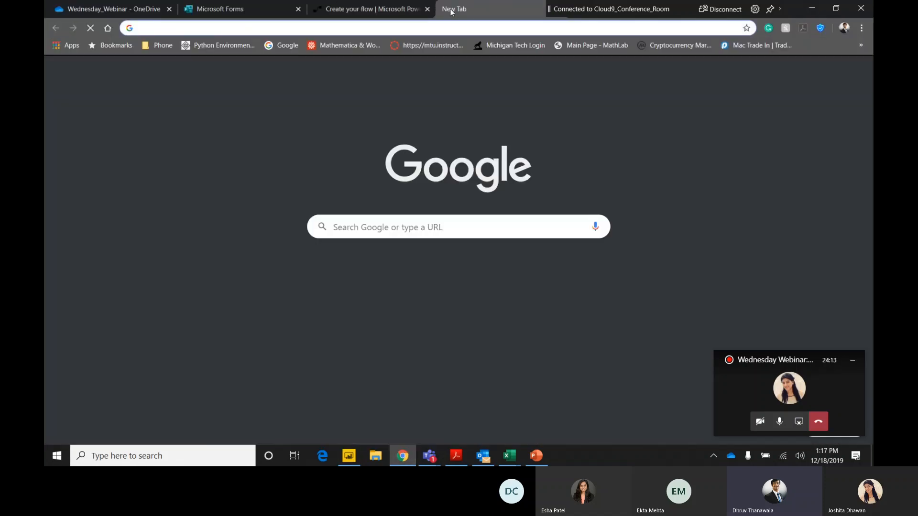
text(app.powerbi.com)
key(Return)
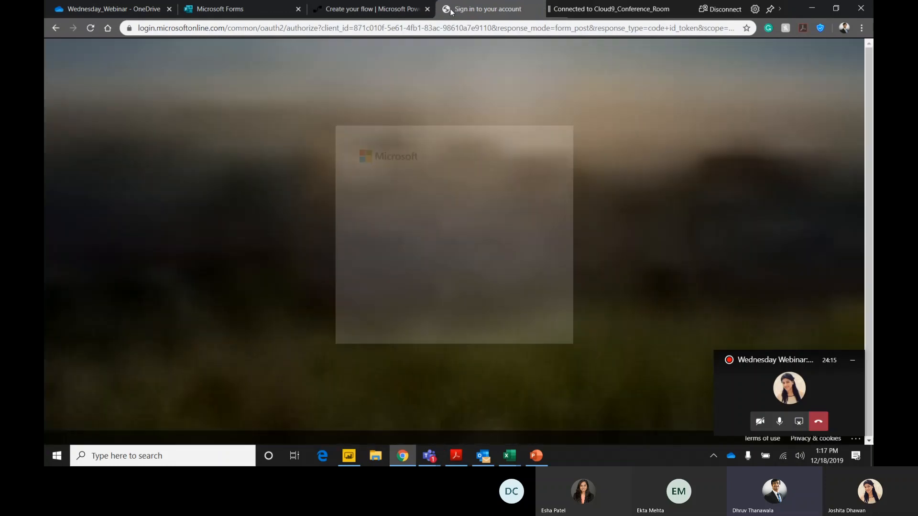
click(472, 217)
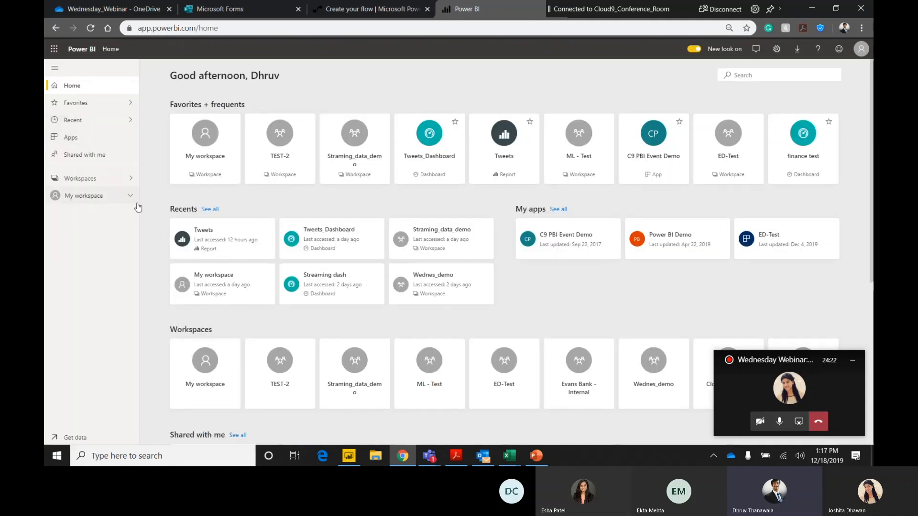
Create a new Power BI workspace named Wednesday_Webinar with no description.
click(127, 179)
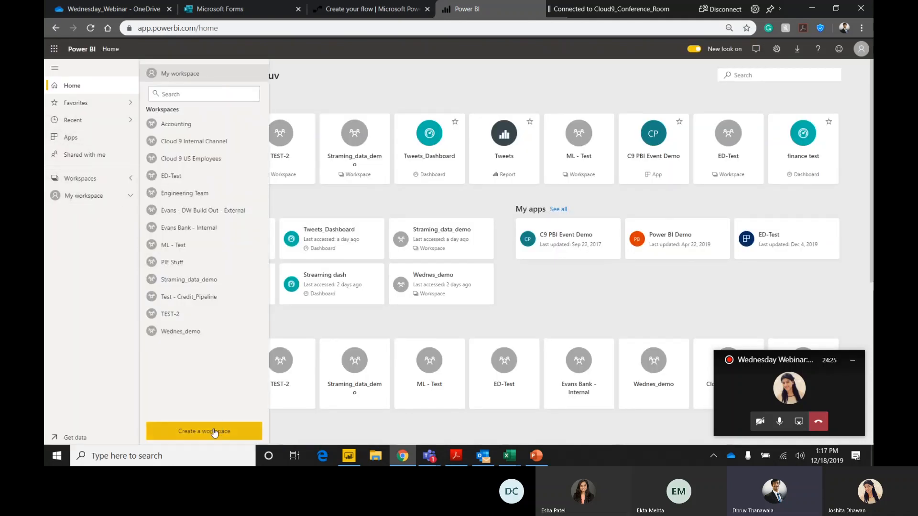
click(76, 180)
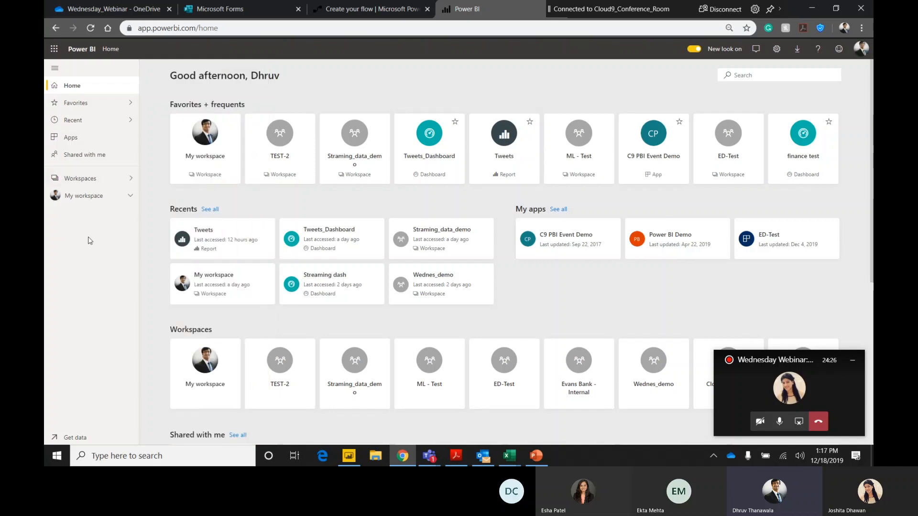
click(96, 179)
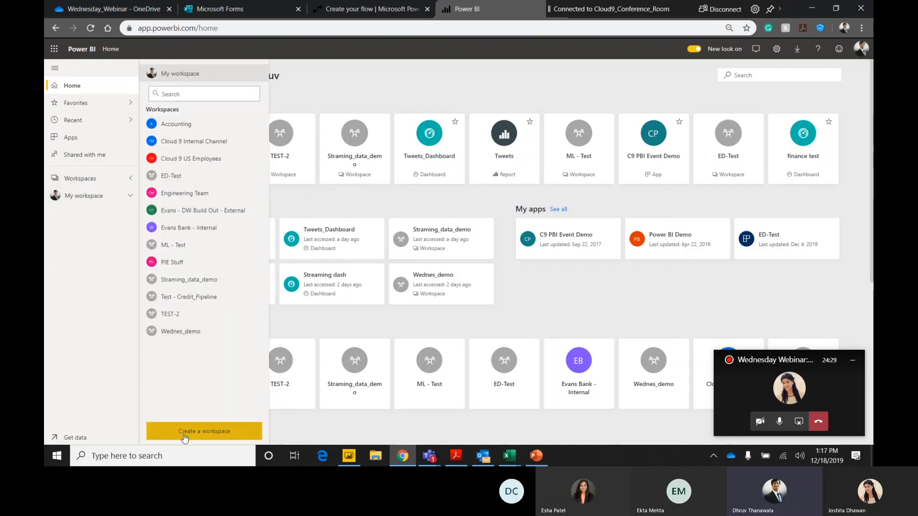
click(189, 433)
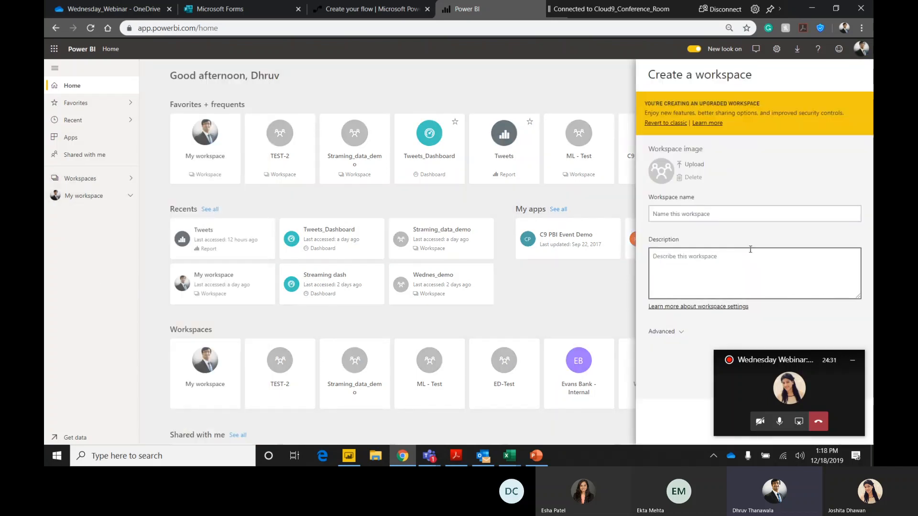
click(761, 212)
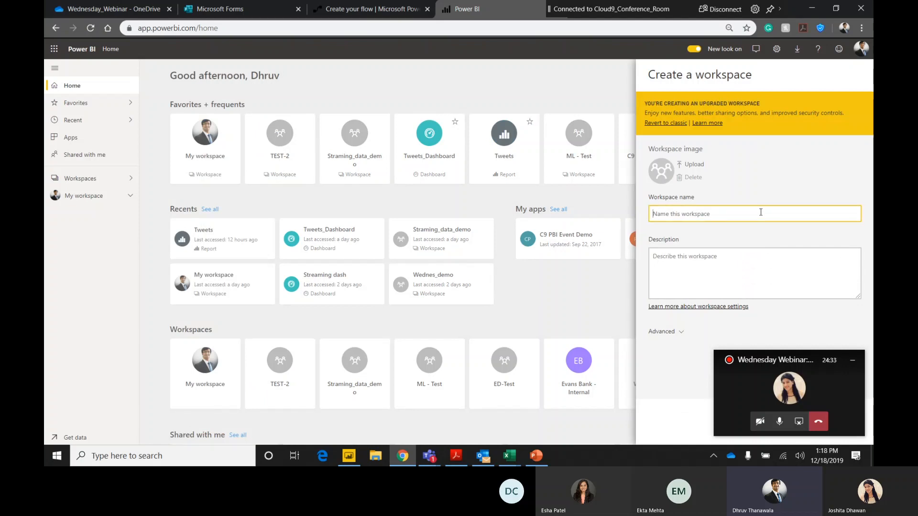
text(Wednes)
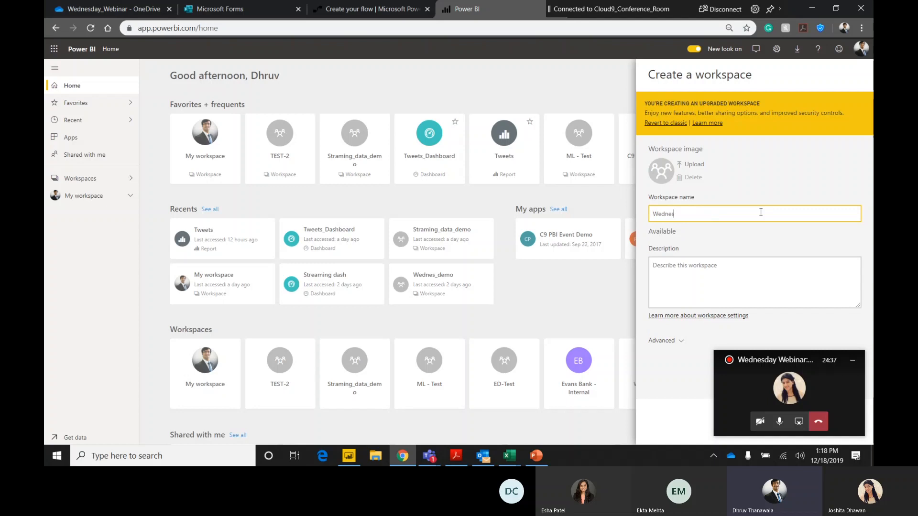
text(day_W)
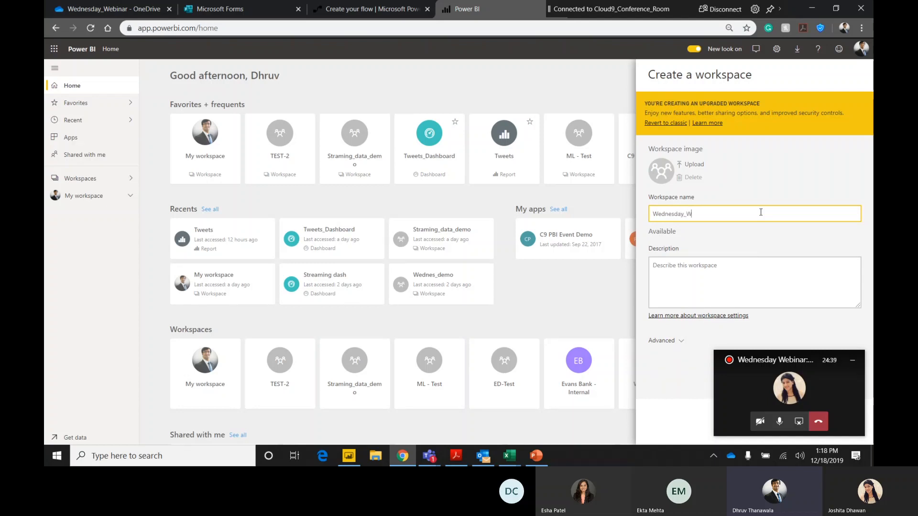
text(eni)
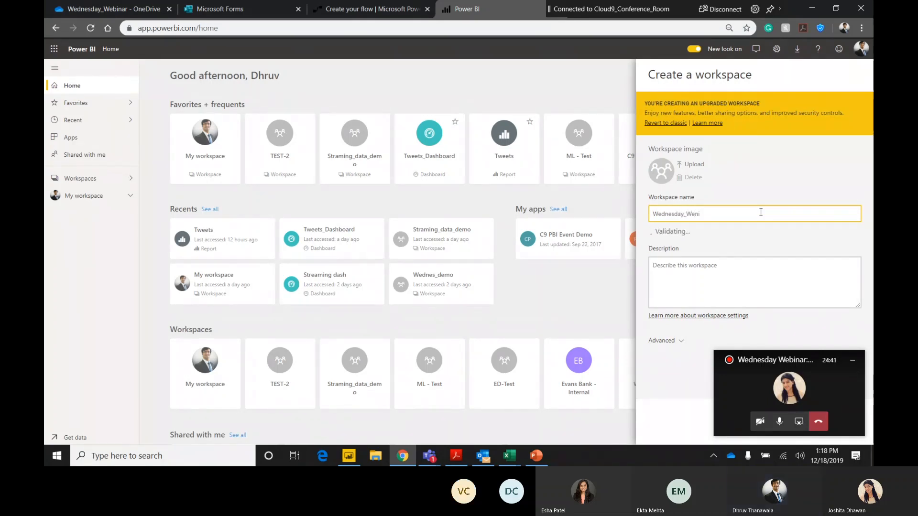
key(BackSpace)
text(bin)
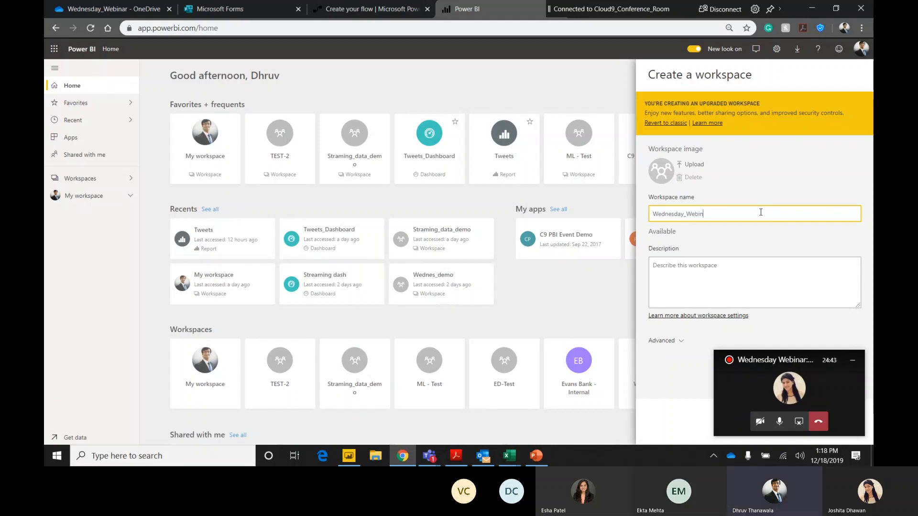
text(ar)
click(853, 360)
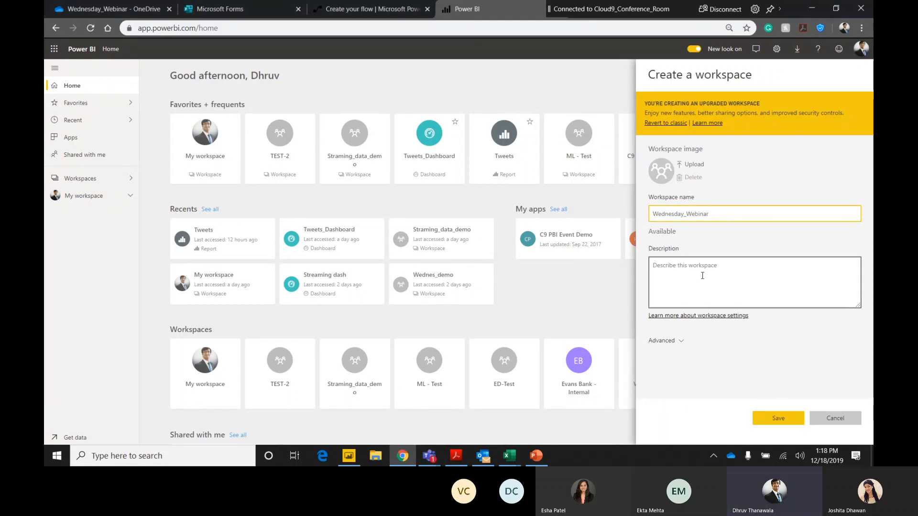
click(762, 268)
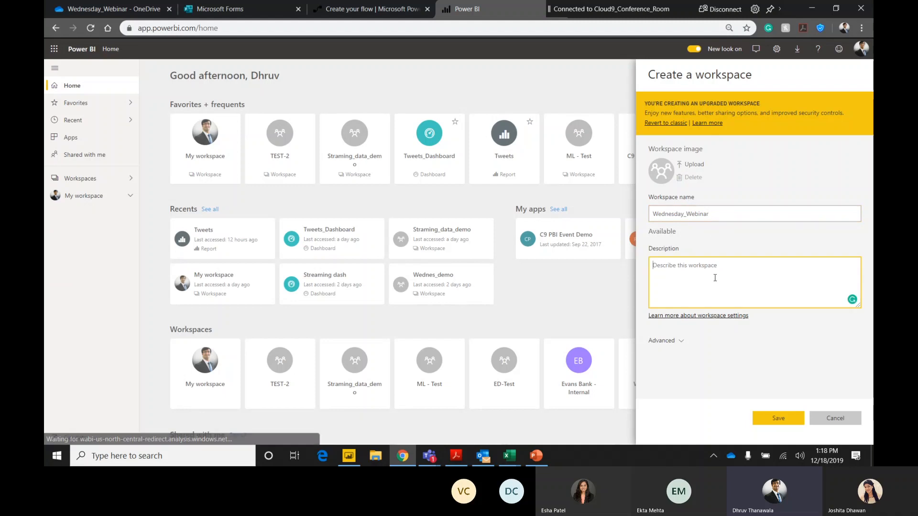
click(779, 419)
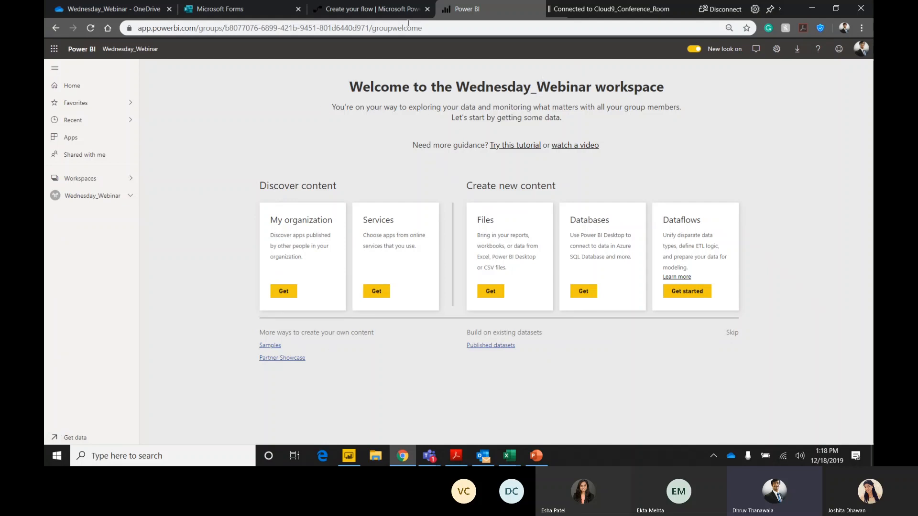
Switch to Power BI Desktop and publish the Diabetes_Wednesday_Webinar report to the Wednesday_Webinar workspace.
click(350, 456)
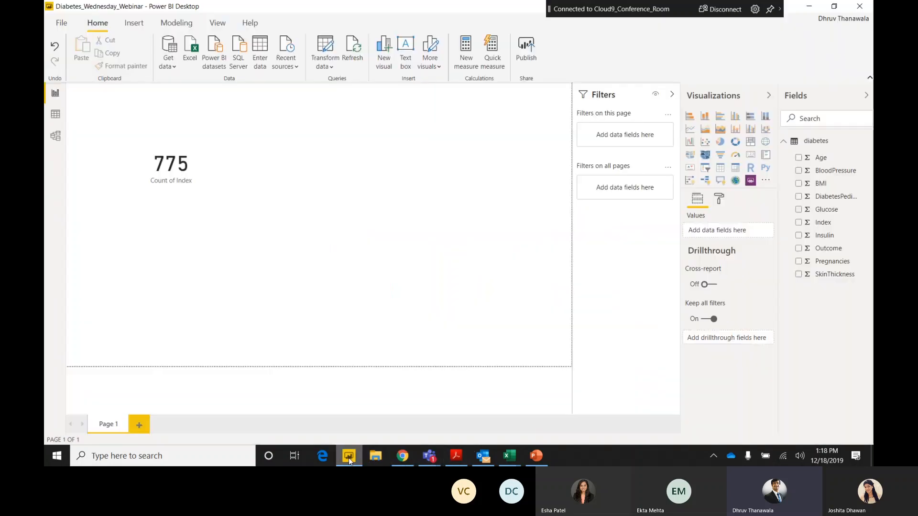
click(528, 48)
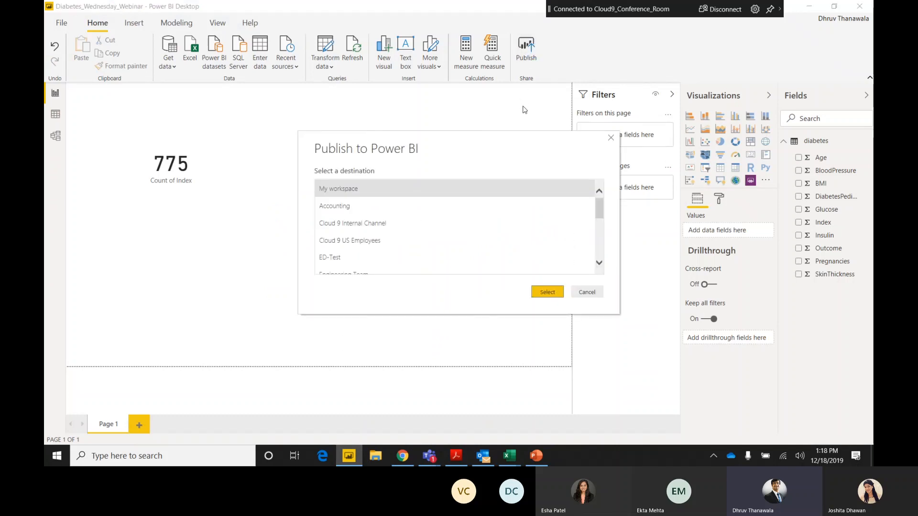
scroll(455, 221, down, 5)
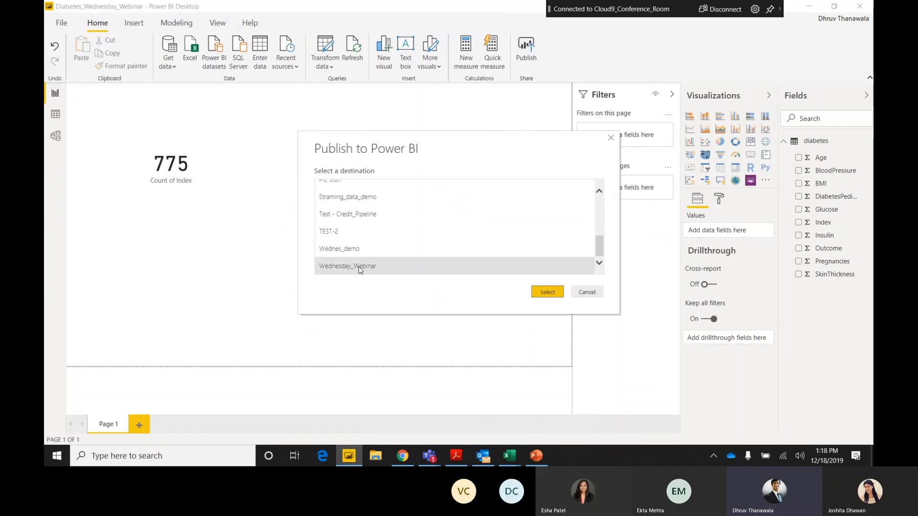
click(546, 292)
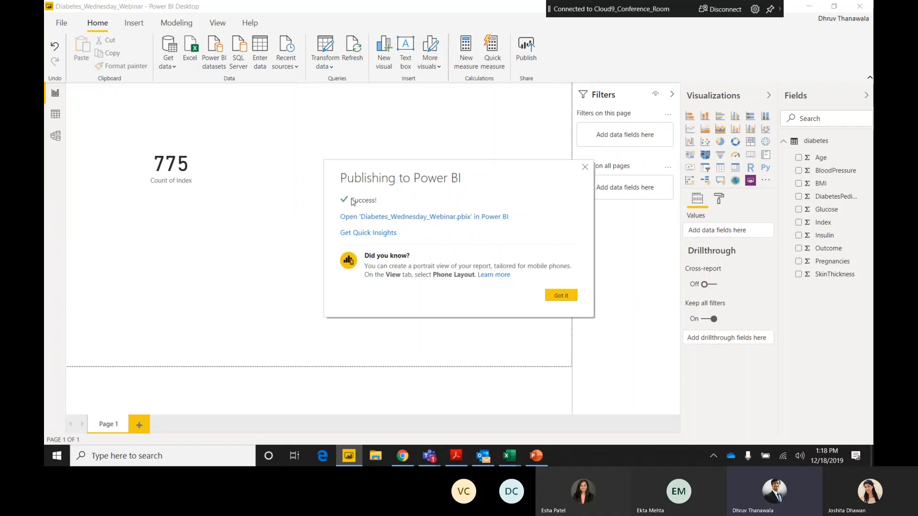
Switch to the Power BI service in Chrome and open the Diabetes_Wednesday_Webinar report from the Wednesday_Webinar workspace.
click(403, 456)
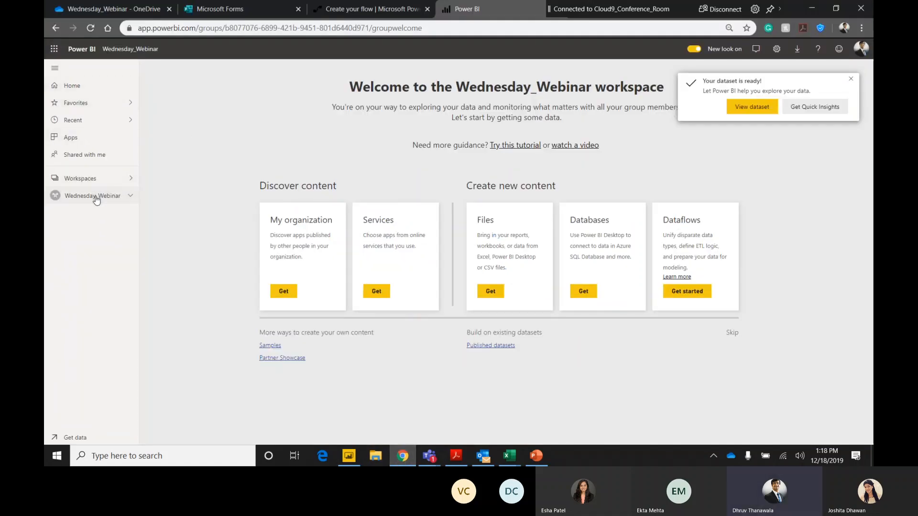
click(96, 200)
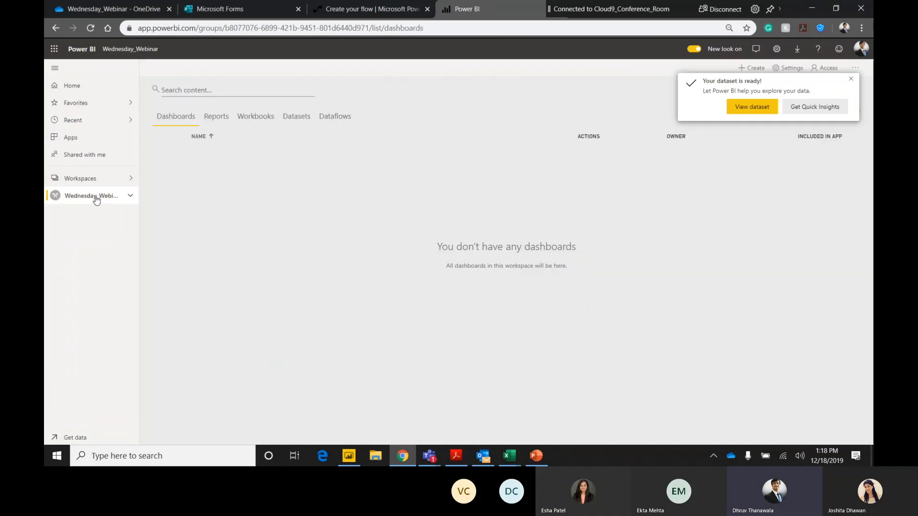
click(218, 118)
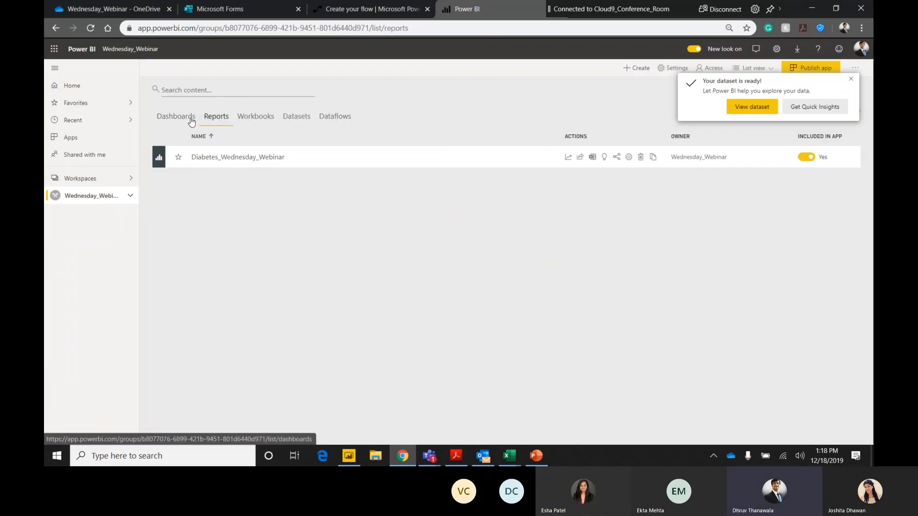
click(366, 163)
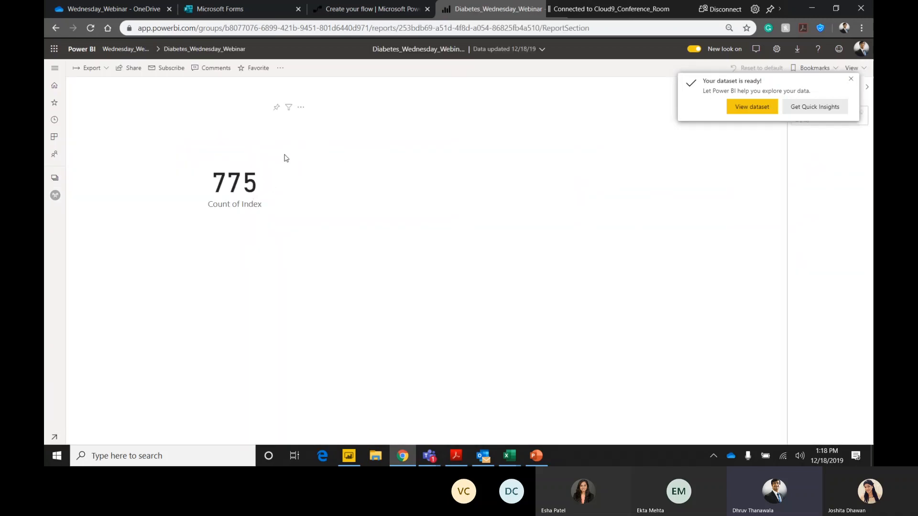
Pin the Count of Index card to a new dashboard named Diabetes_Dashboard and open that dashboard.
click(277, 107)
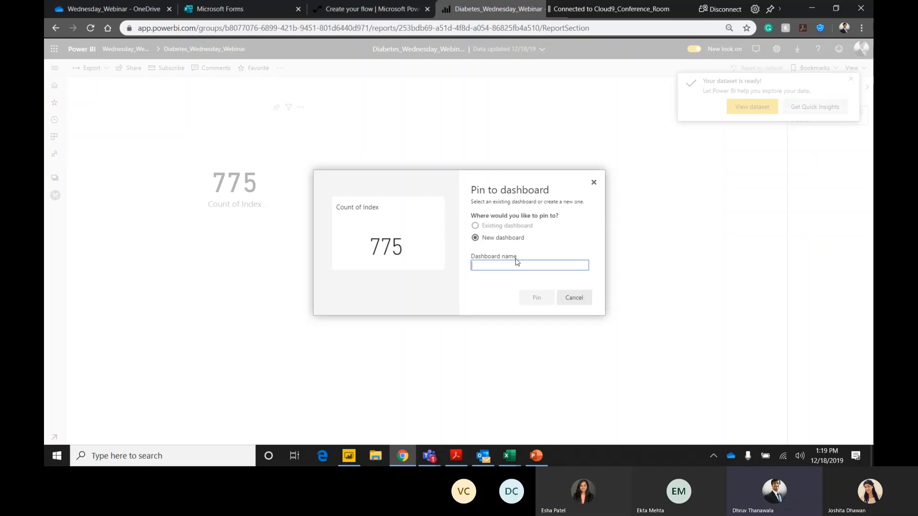
text(Diabetes_Dashboard)
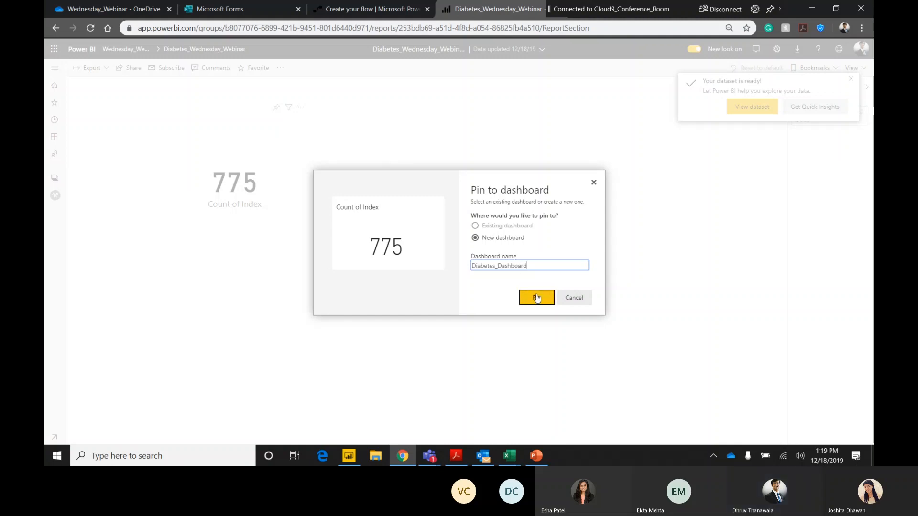
click(537, 296)
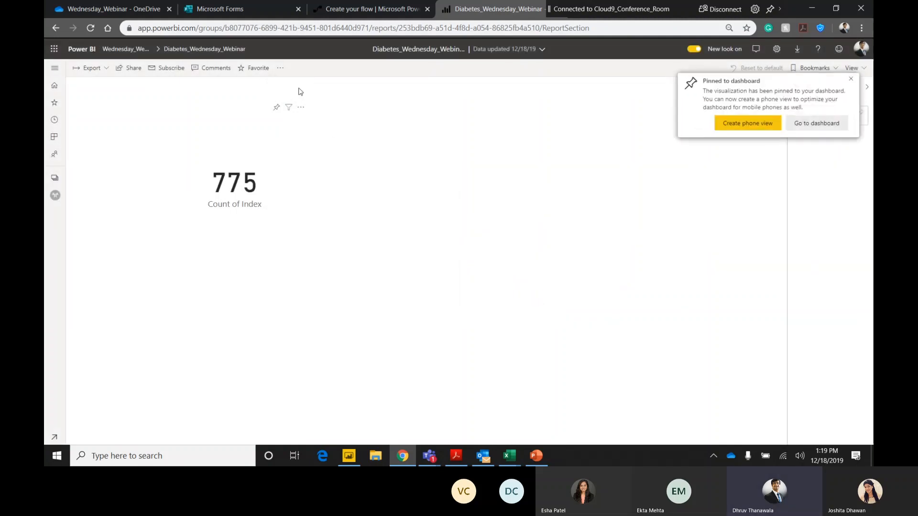
click(817, 123)
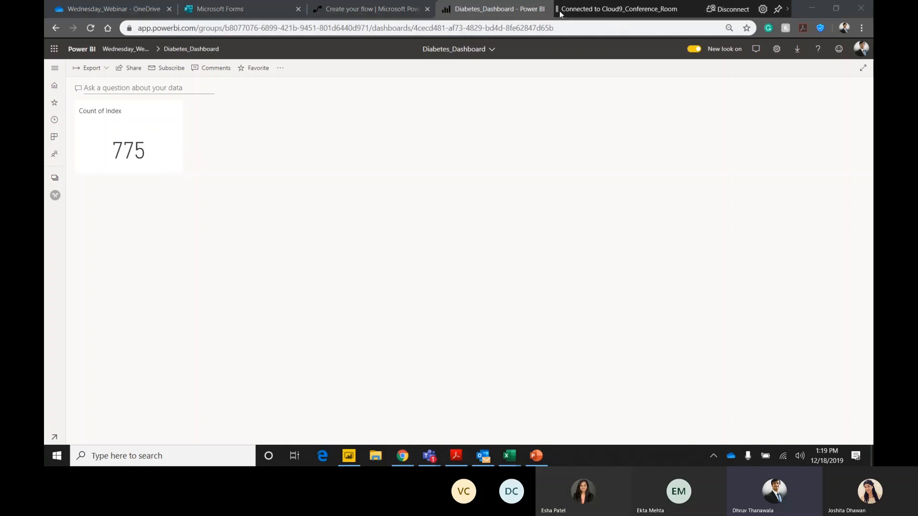
Switch to the Power Automate flow and look for the Wednesday_Webinar workspace among the Refresh a dataset action's workspace choices.
click(381, 8)
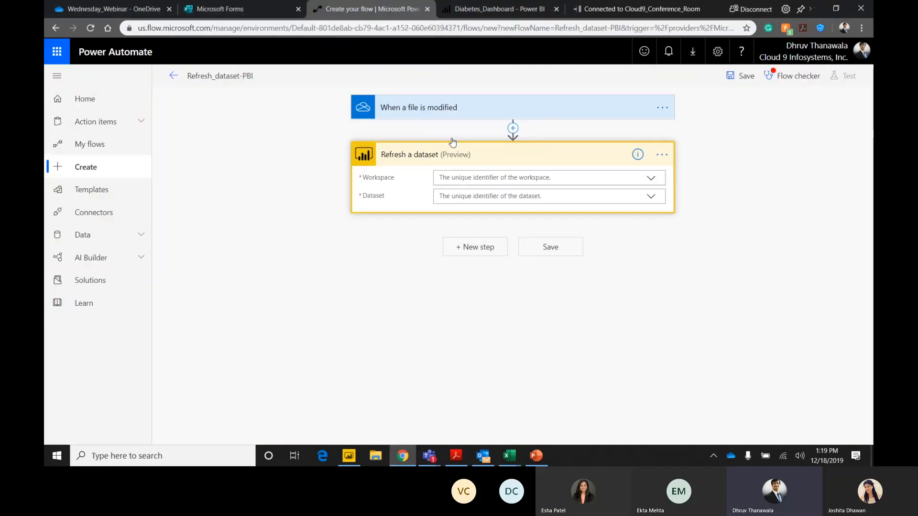
click(655, 185)
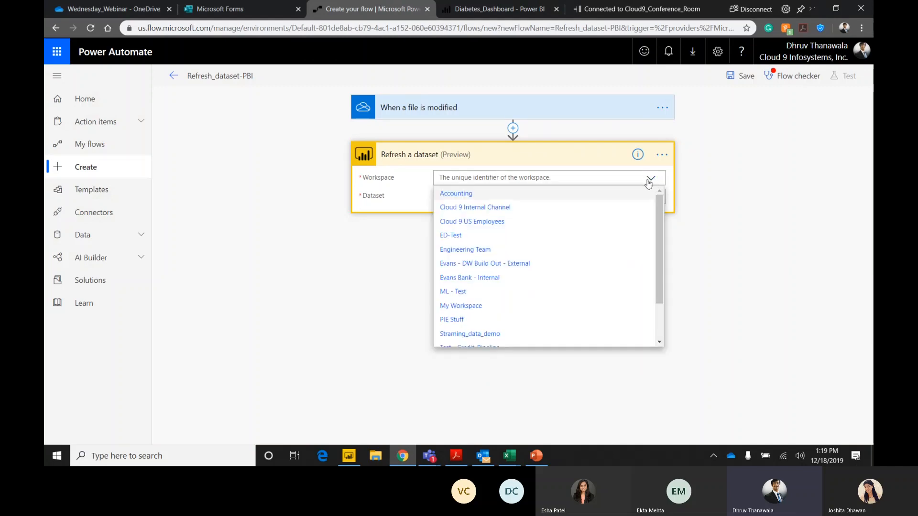
scroll(612, 242, down, 2)
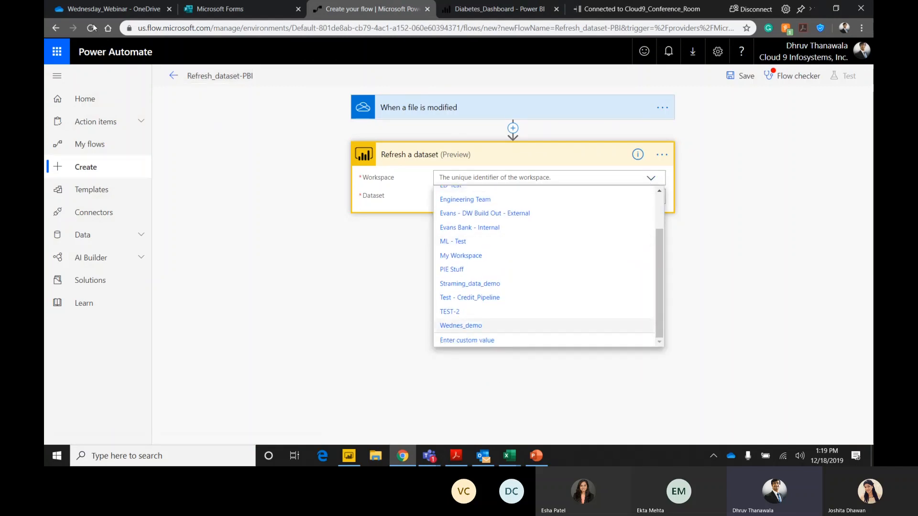
click(246, 158)
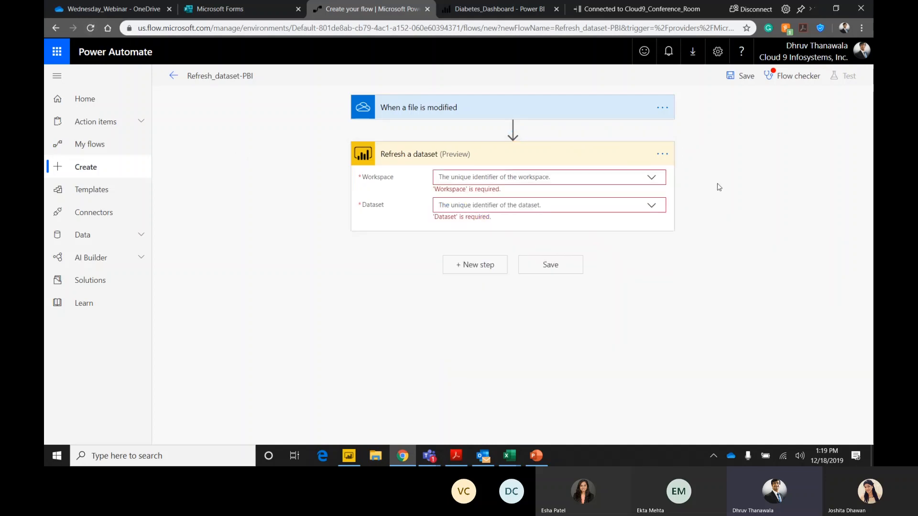
Delete the Refresh a dataset action and add a fresh Power BI Refresh a dataset action in its place.
click(661, 155)
click(705, 255)
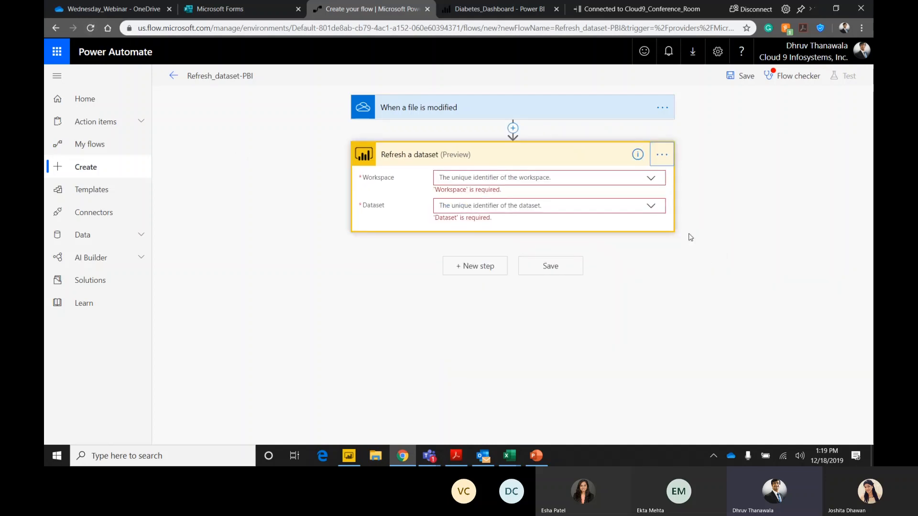
click(465, 270)
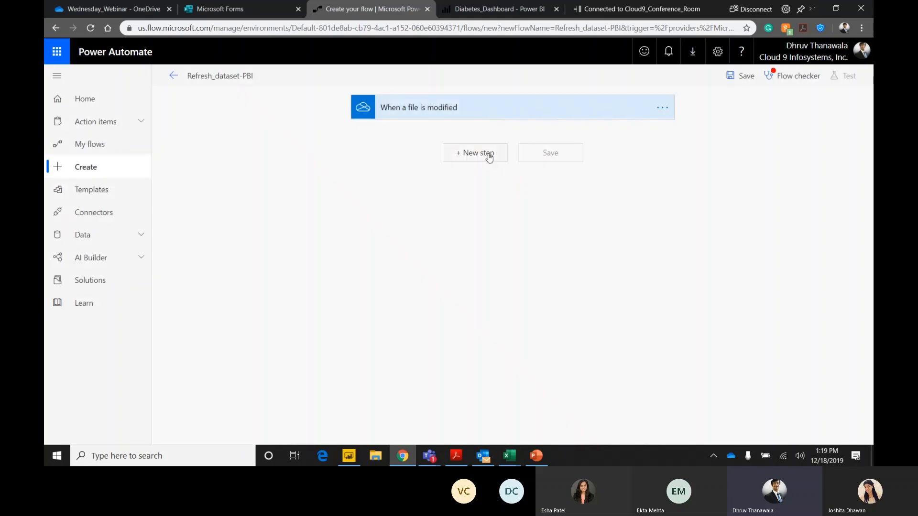
click(487, 158)
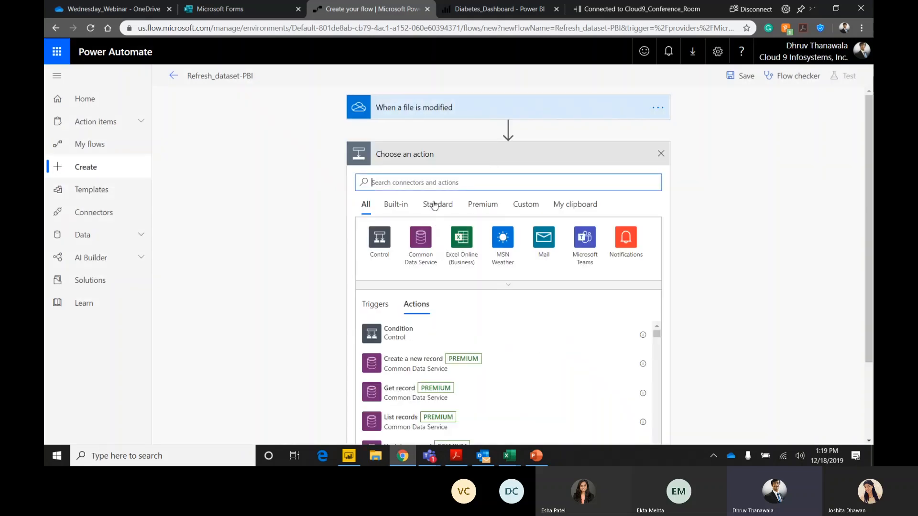
text(power bi)
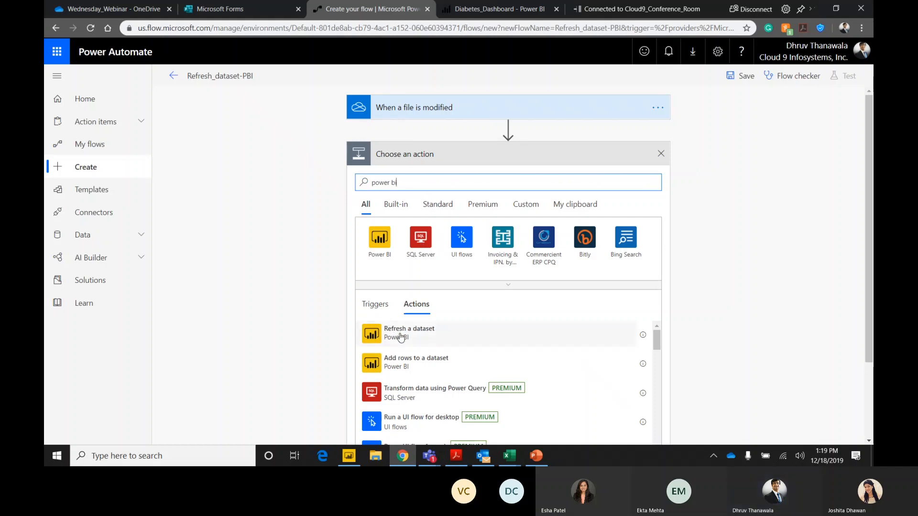
click(405, 332)
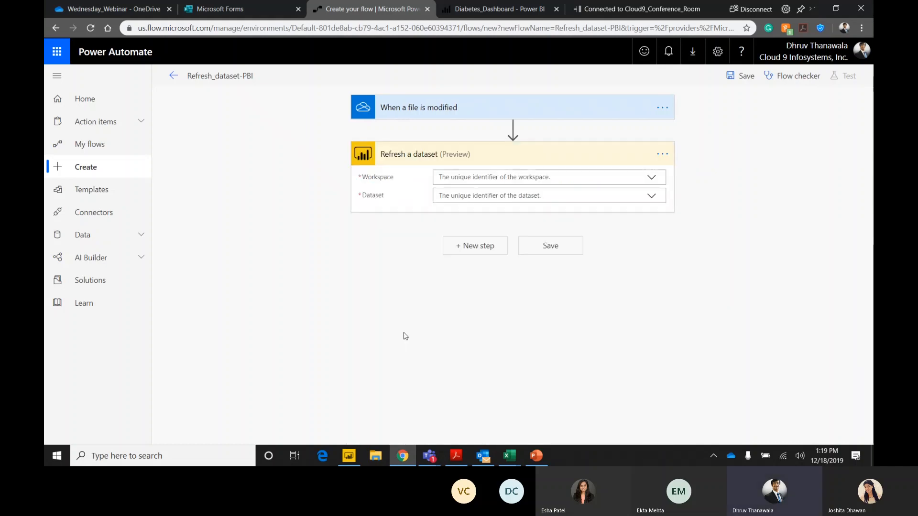
Check the re-added action's workspace choices for the Wednesday_Webinar workspace.
click(651, 177)
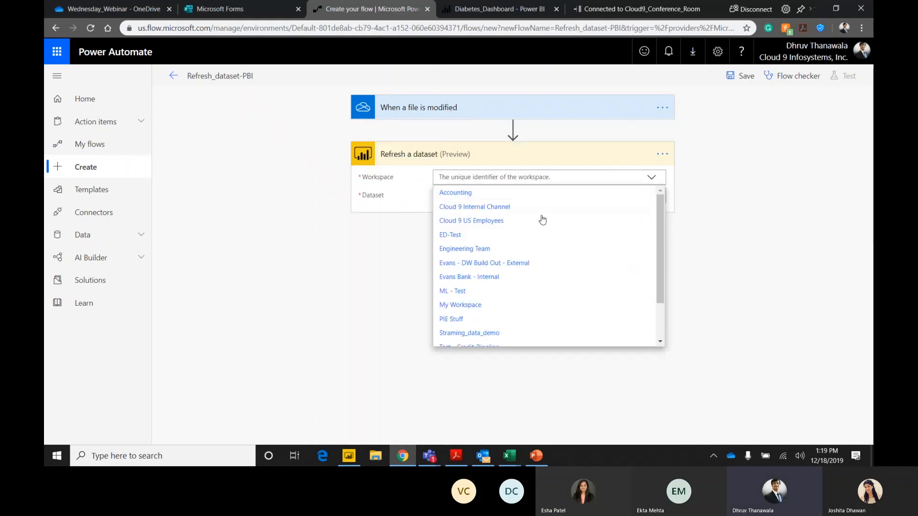
scroll(514, 287, down, 2)
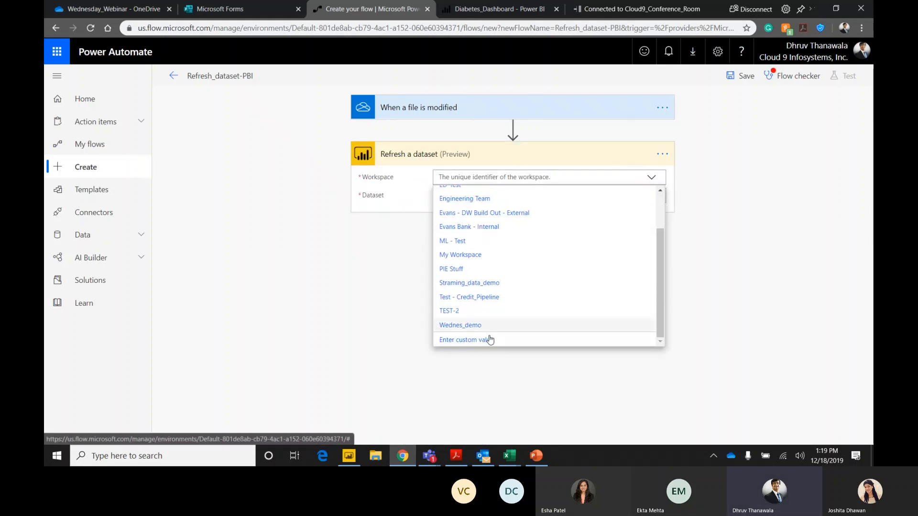
scroll(518, 328, up, 2)
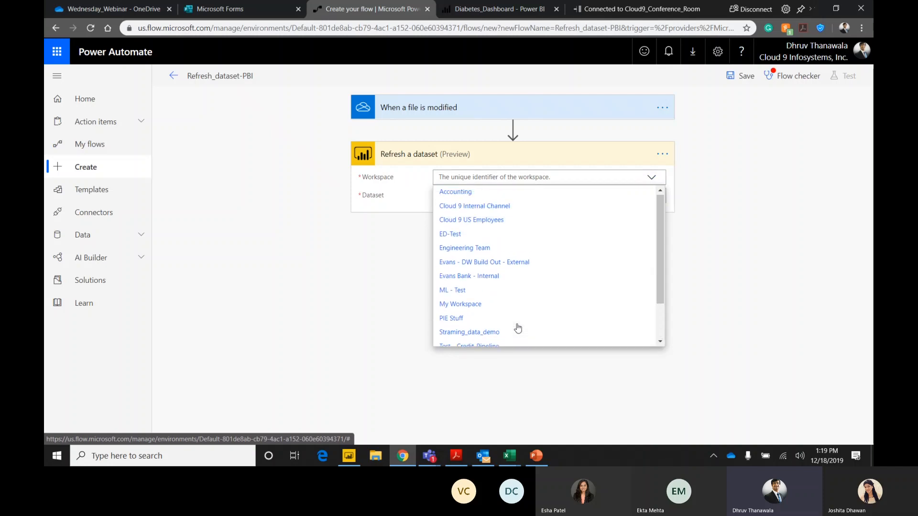
drag(660, 251, 662, 300)
click(410, 247)
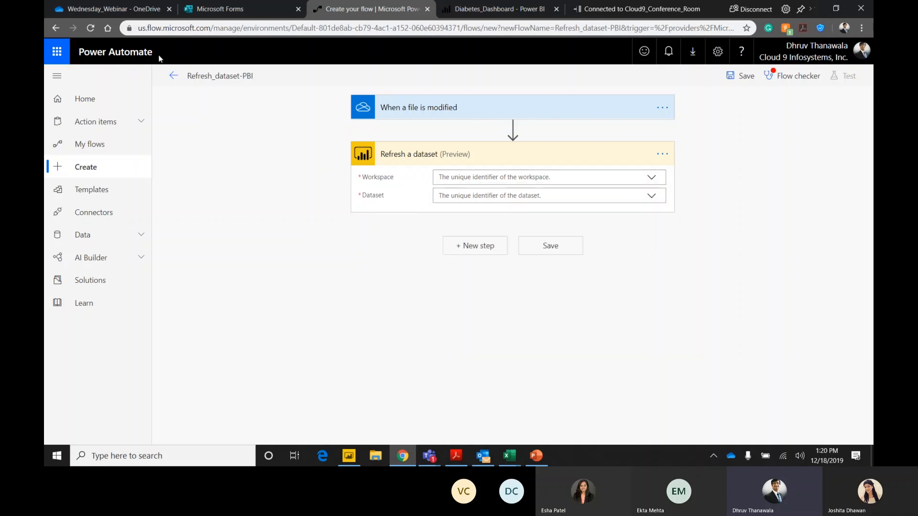
Leave the unfinished Refresh_dataset-PBI flow, discarding it, and reload the list of flows.
click(174, 81)
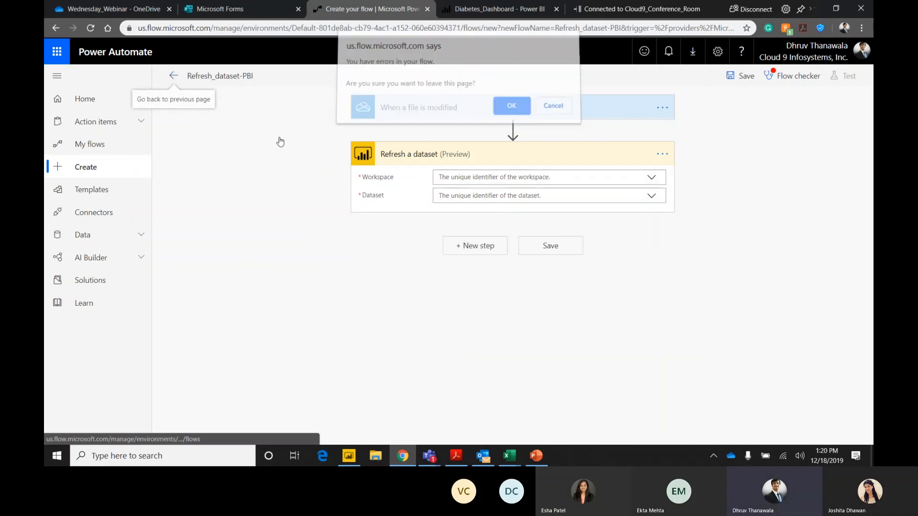
click(521, 110)
click(91, 28)
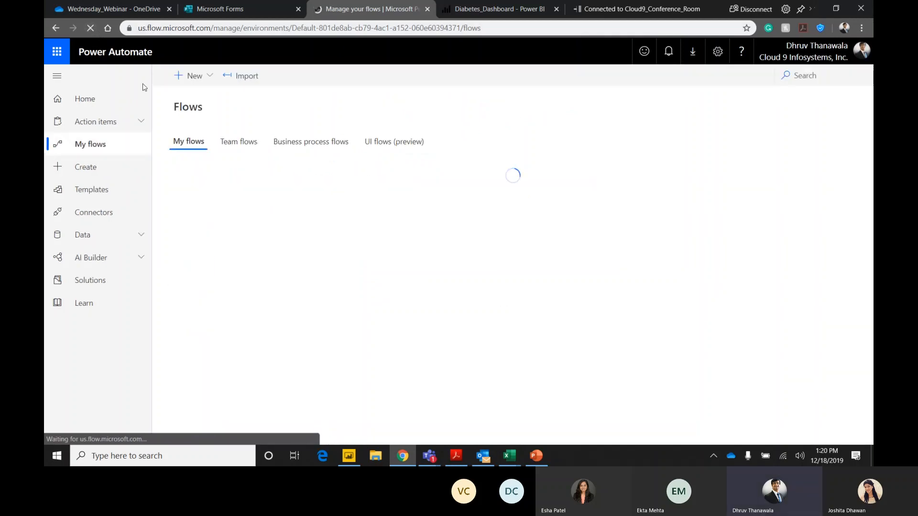
scroll(277, 220, down, 1)
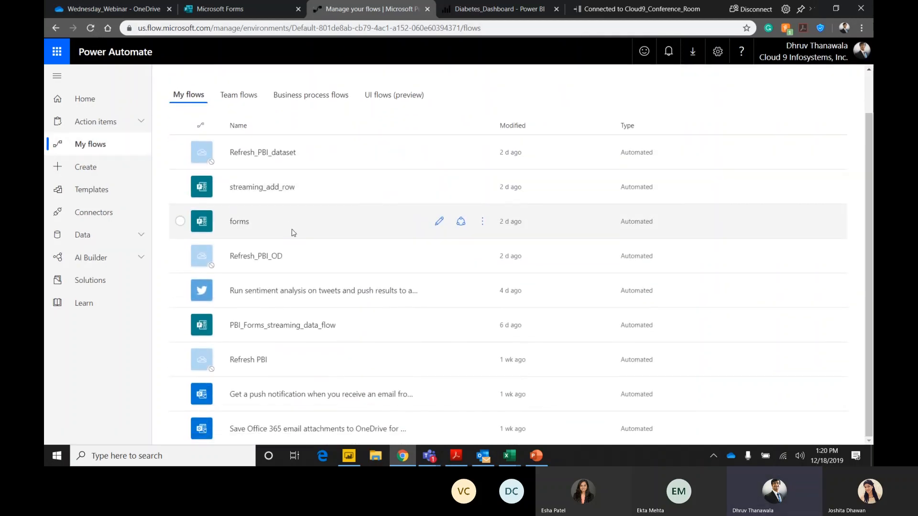
scroll(276, 227, up, 1)
click(191, 75)
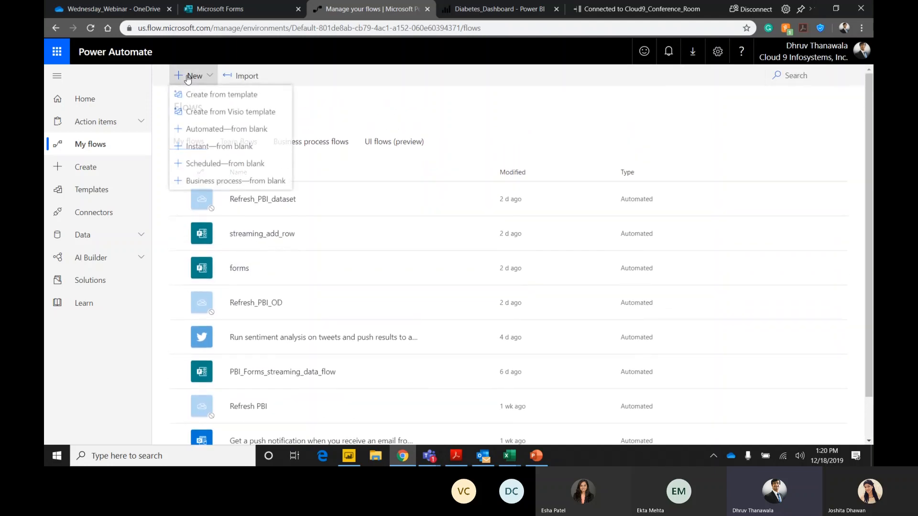
scroll(265, 229, down, 1)
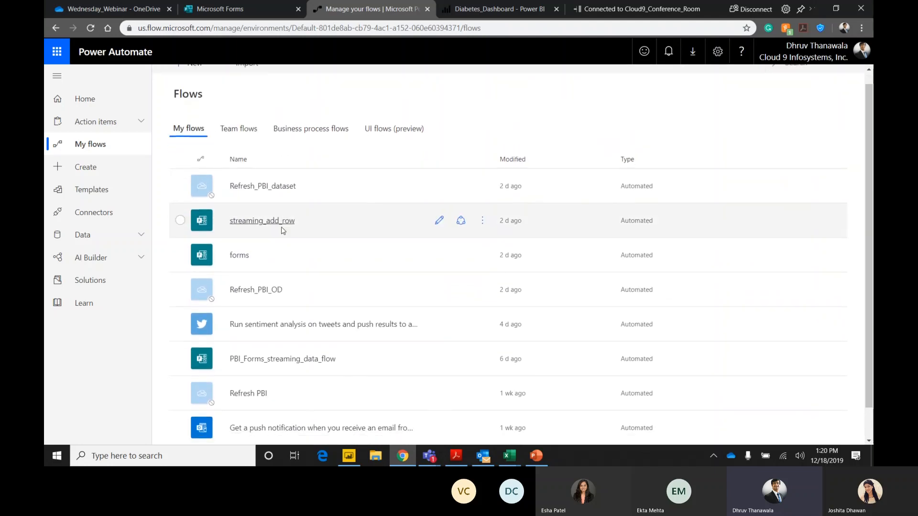
scroll(266, 230, up, 1)
Start a new automated flow from blank and name it Diabetes_PBI_Webinar.
click(86, 167)
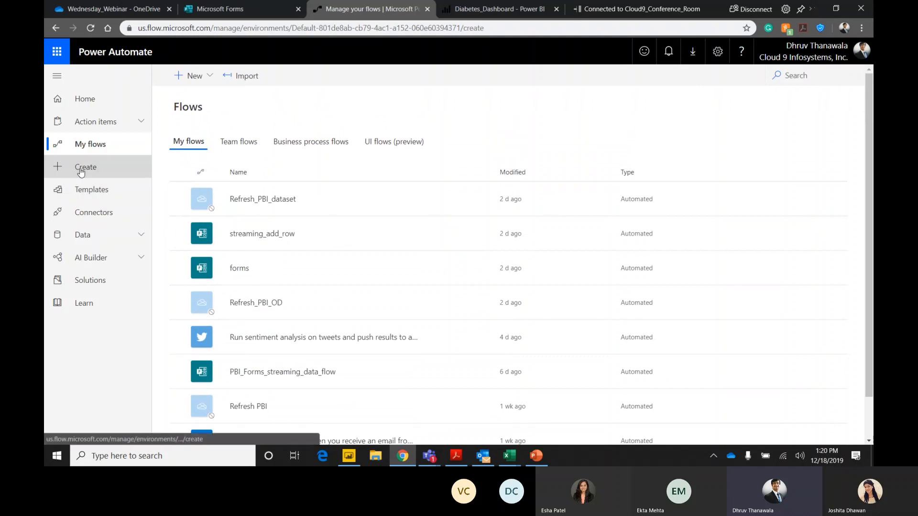
click(225, 165)
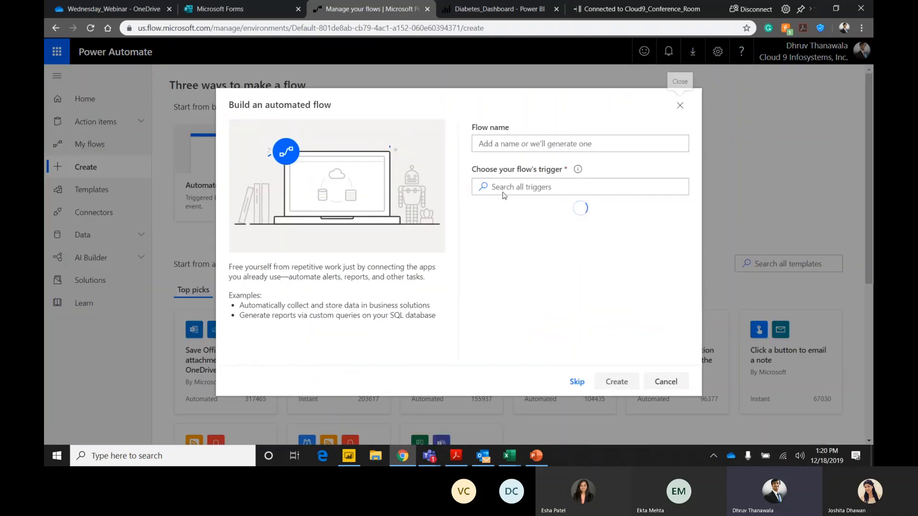
click(522, 143)
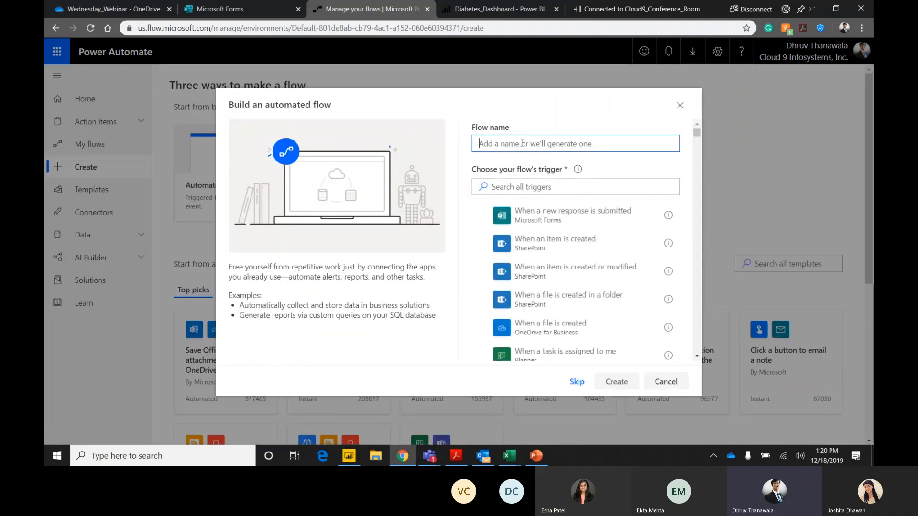
text(Dia)
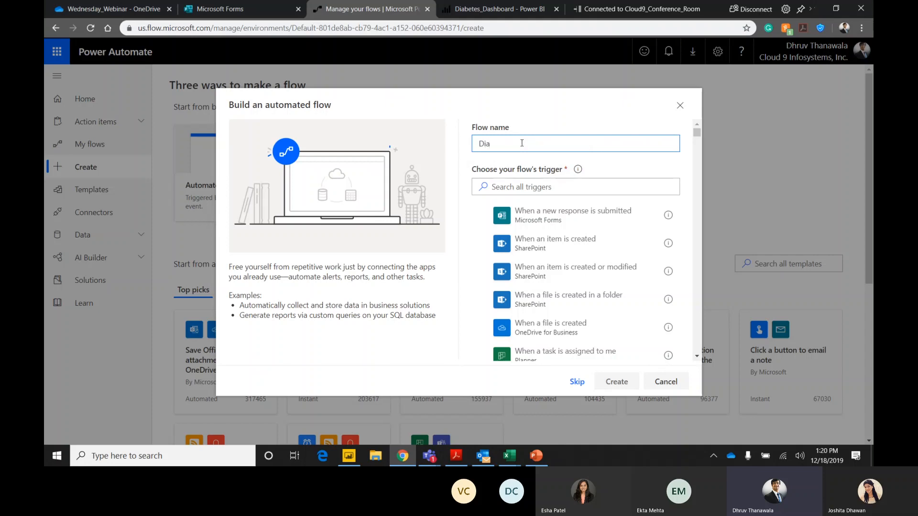
text(betes_PBI)
key(BackSpace)
text(_Webinar)
Search the triggers for Onedrive, choose the OneDrive for Business trigger When a file is modified, and create the flow.
click(530, 186)
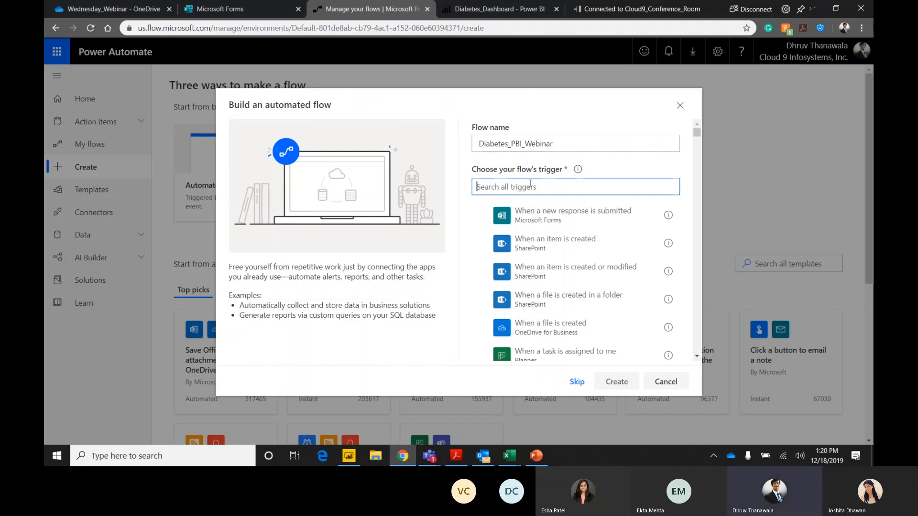
text(Onedrive)
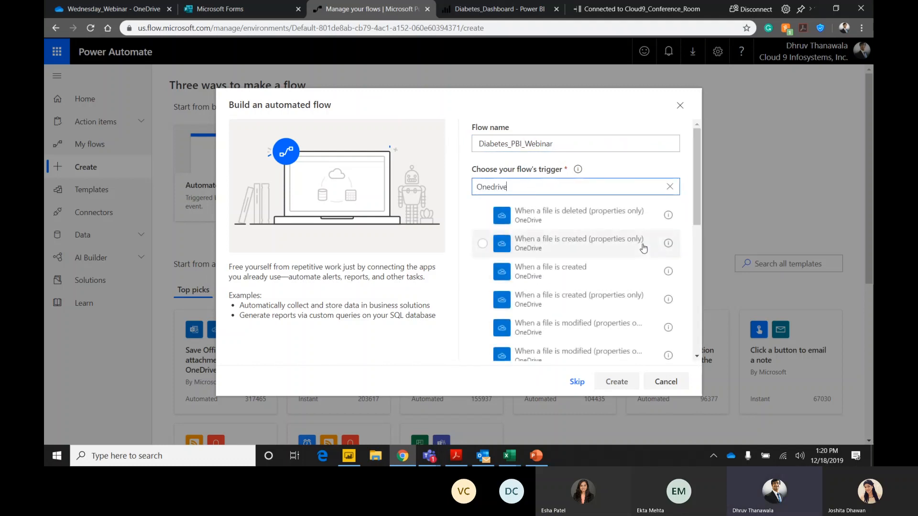
scroll(680, 255, down, 5)
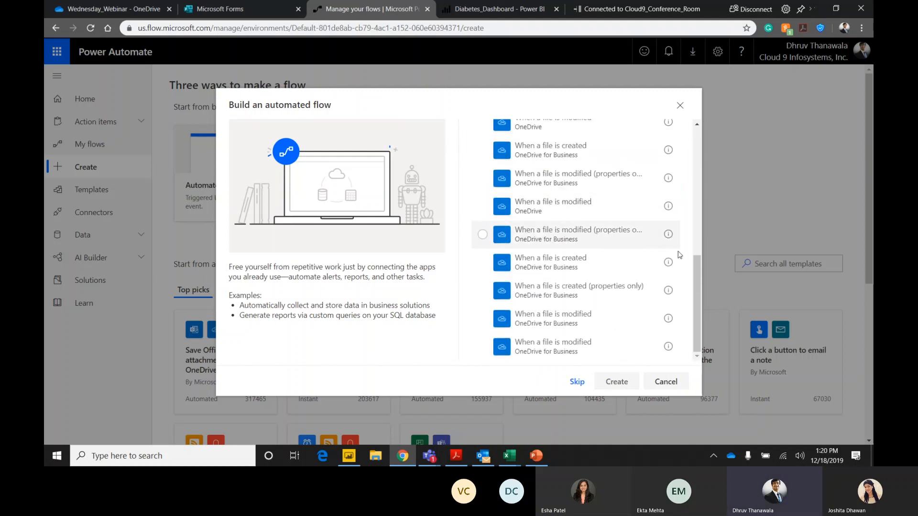
click(565, 345)
click(608, 382)
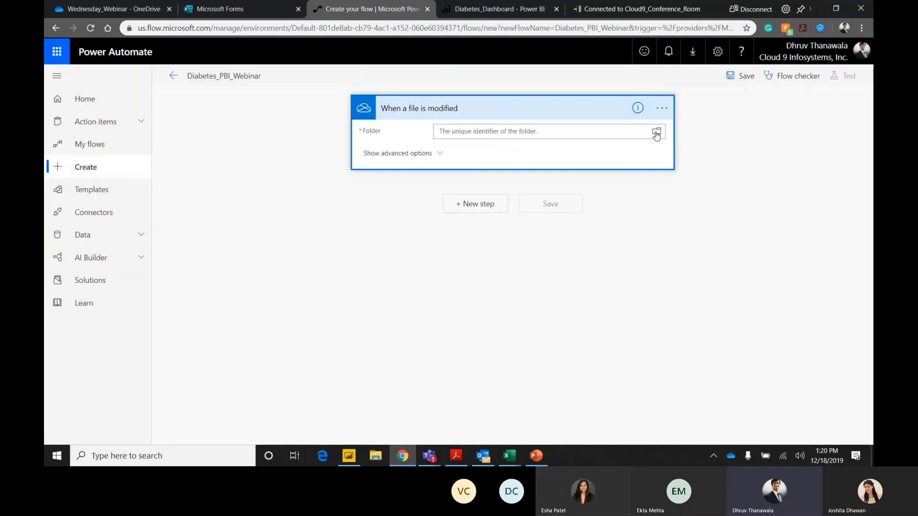
Set the trigger's folder to the Wednesday_Webinar folder in OneDrive for Business.
click(657, 132)
click(754, 157)
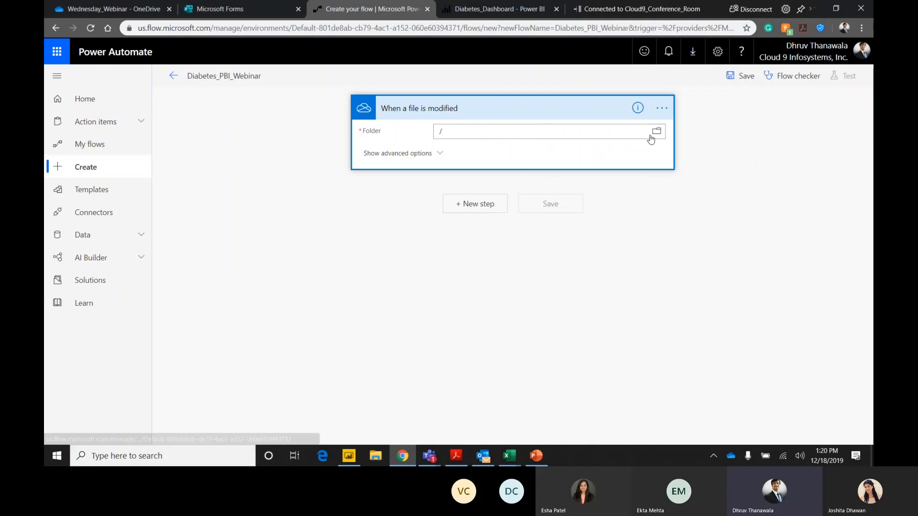
click(660, 133)
click(793, 157)
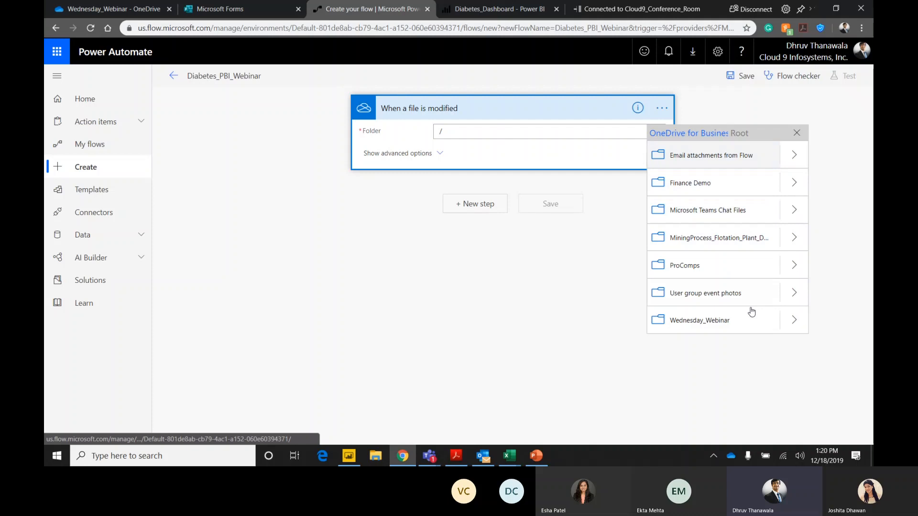
click(722, 320)
Search the actions for Power BI and add Refresh a dataset as the step after the trigger.
click(482, 202)
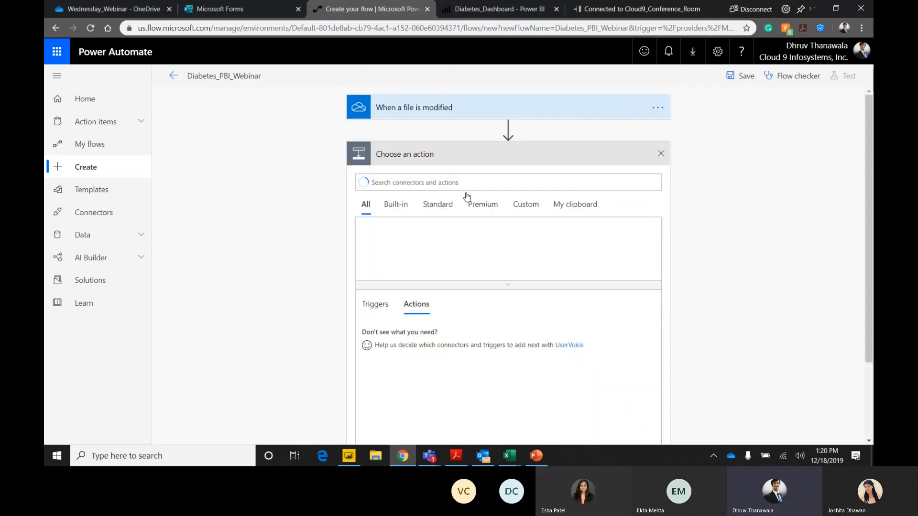
text(P)
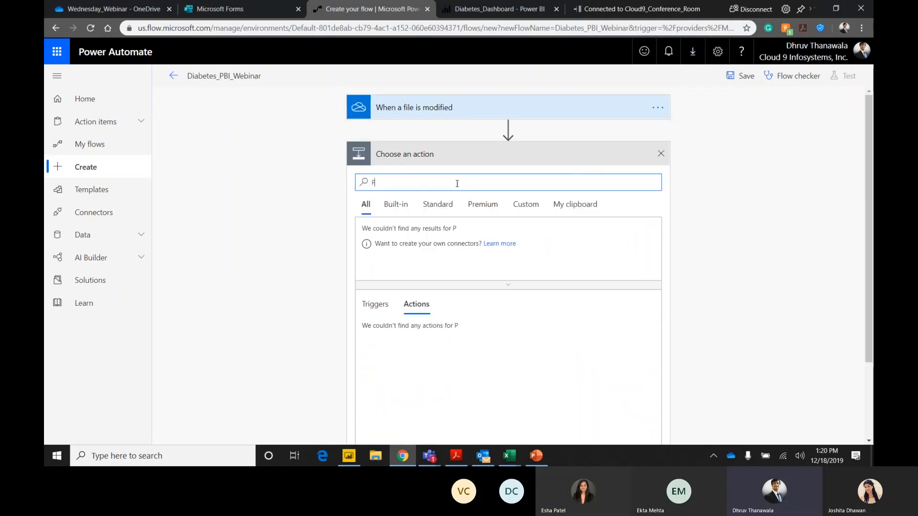
text(ower BI)
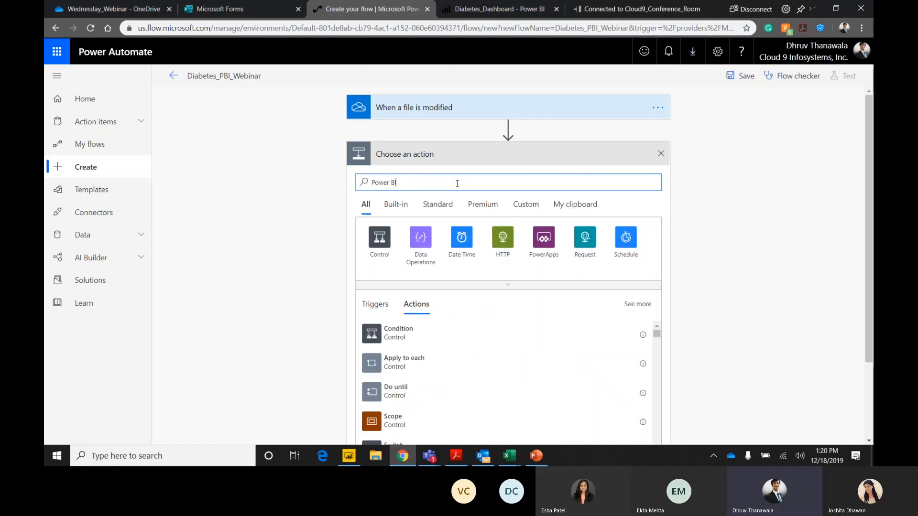
scroll(500, 287, down, 3)
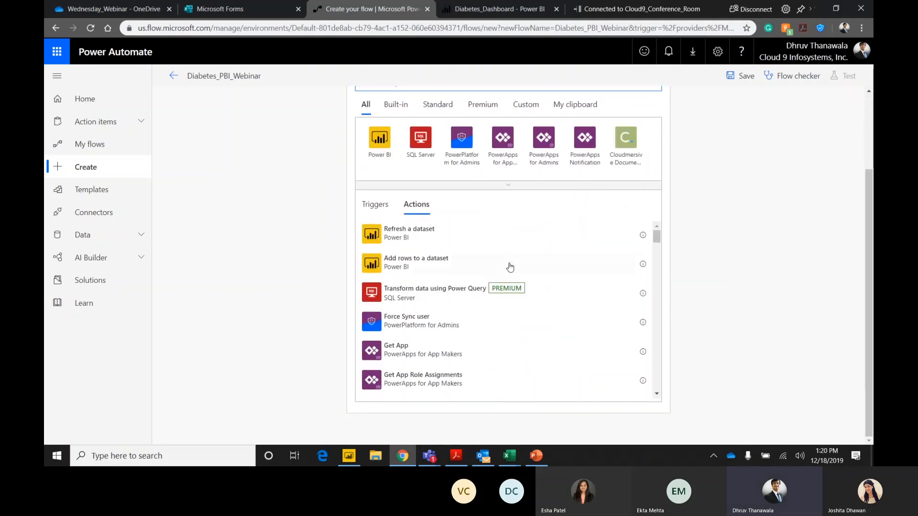
click(406, 234)
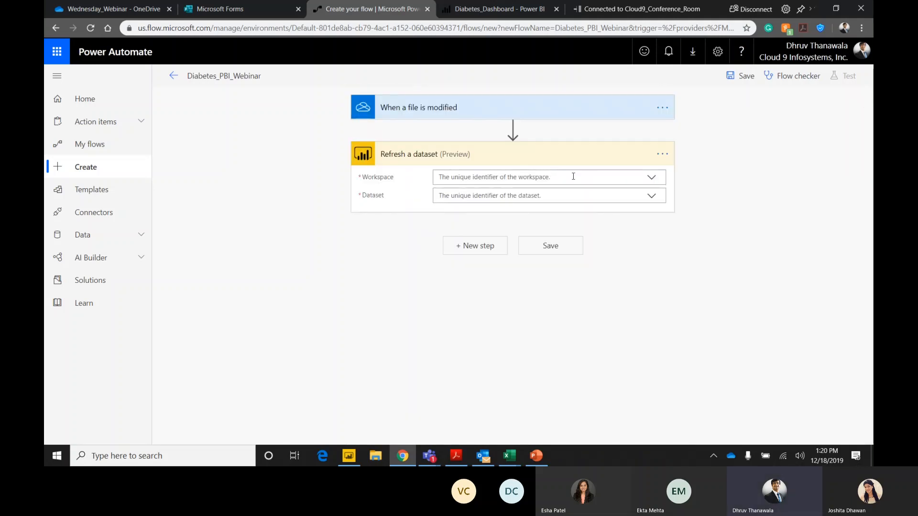
Set the dataset refresh action to the Wednesday_Webinar workspace and the Diabetes_Wednesday_Webinar dataset.
click(652, 178)
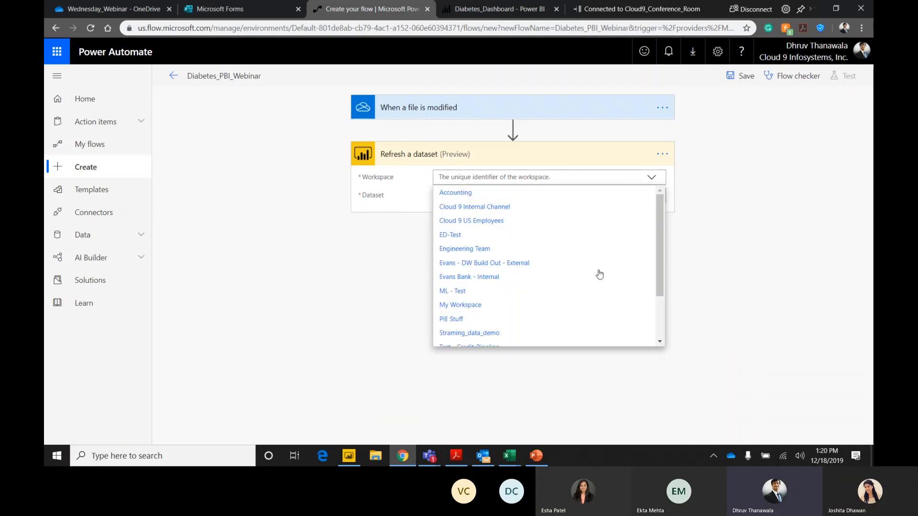
scroll(598, 275, down, 3)
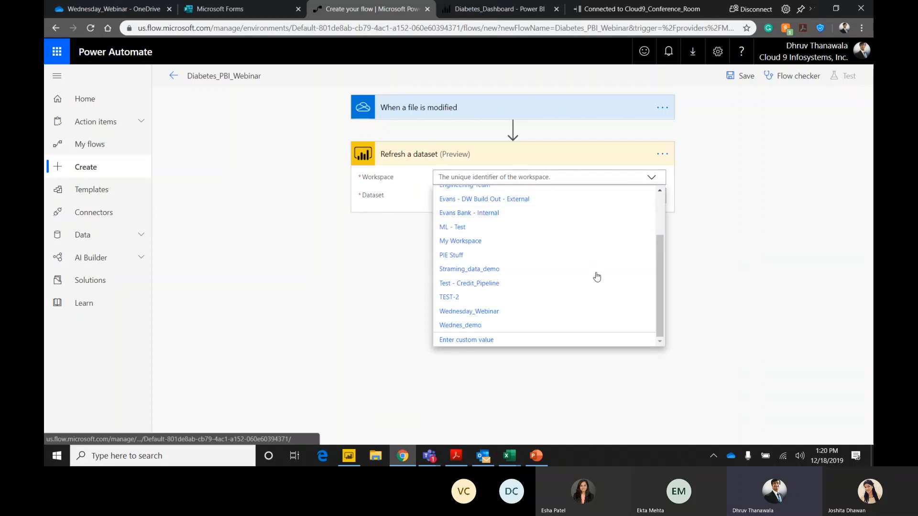
click(482, 313)
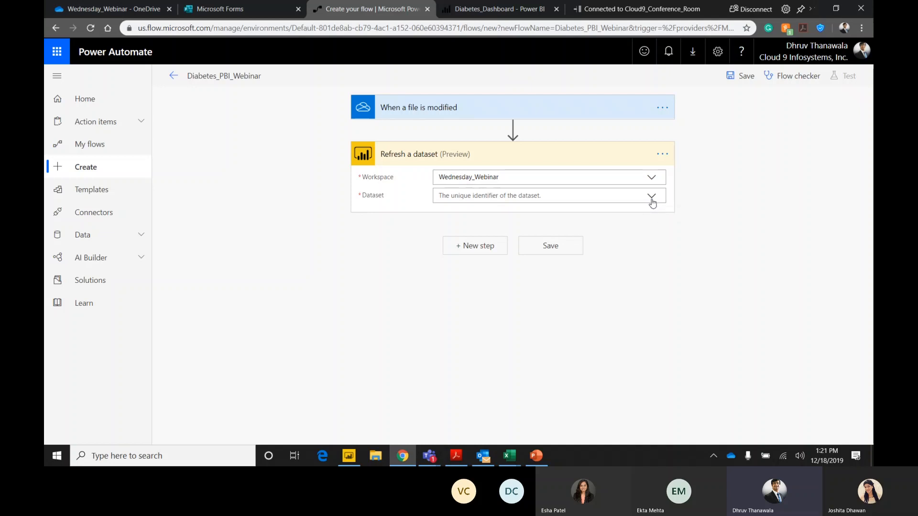
click(652, 198)
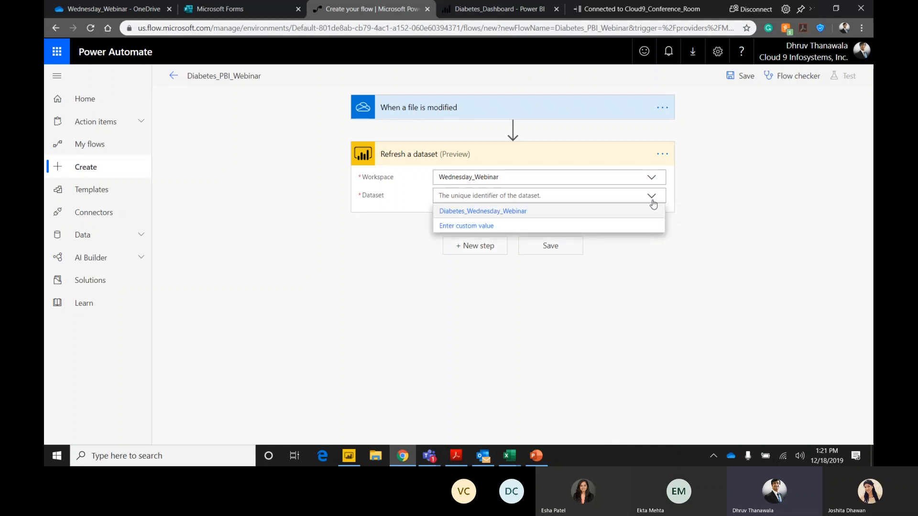
click(469, 214)
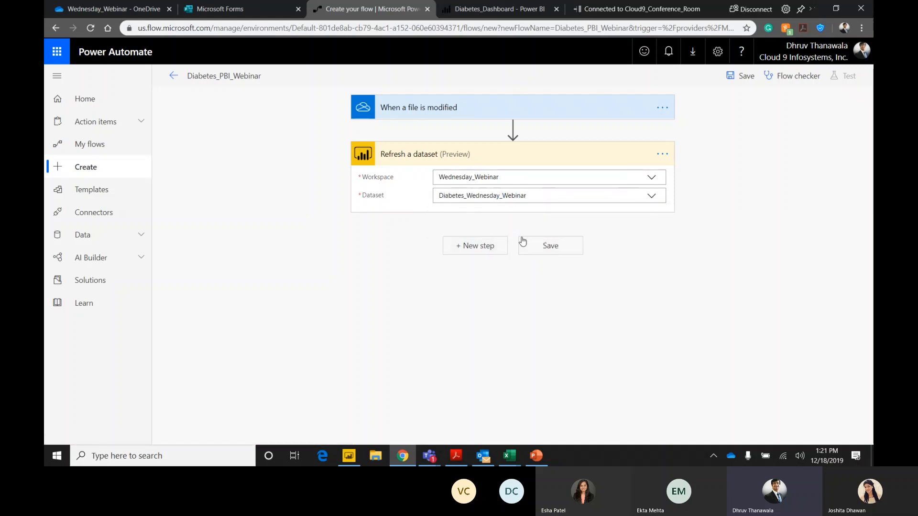
Search the actions for email, add Send an email notification (V3) as the next step, and accept the Mail connection terms.
click(491, 245)
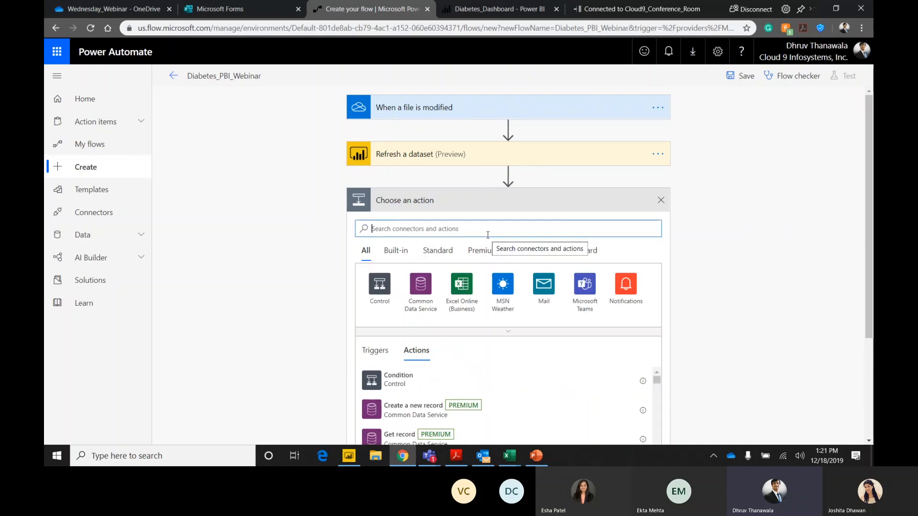
text(email)
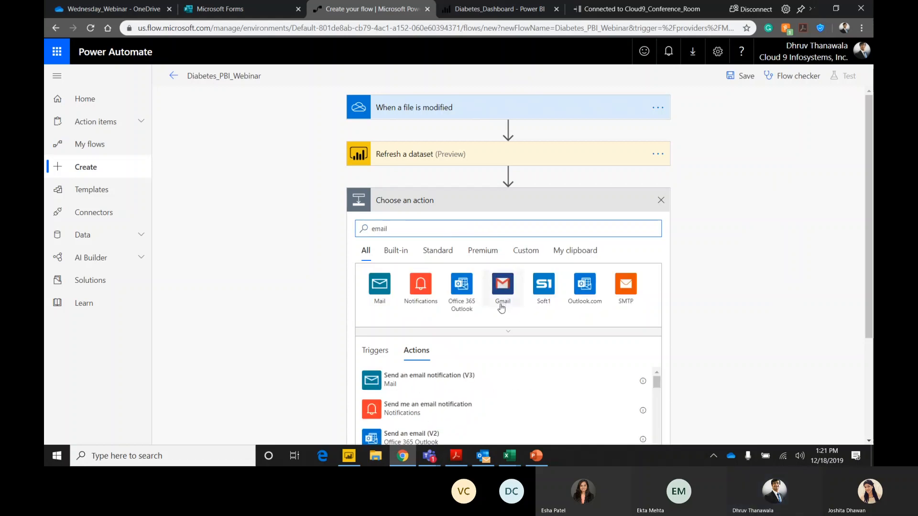
scroll(502, 311, down, 2)
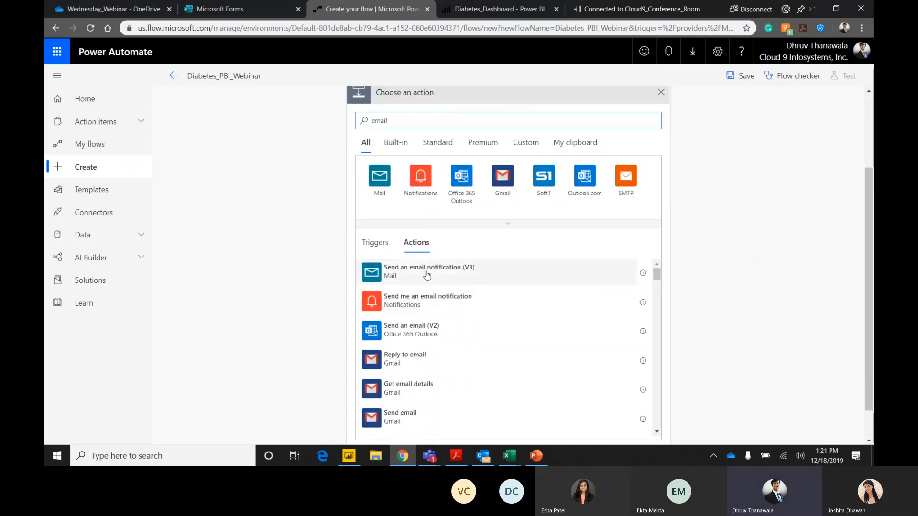
scroll(433, 279, down, 1)
scroll(435, 282, up, 2)
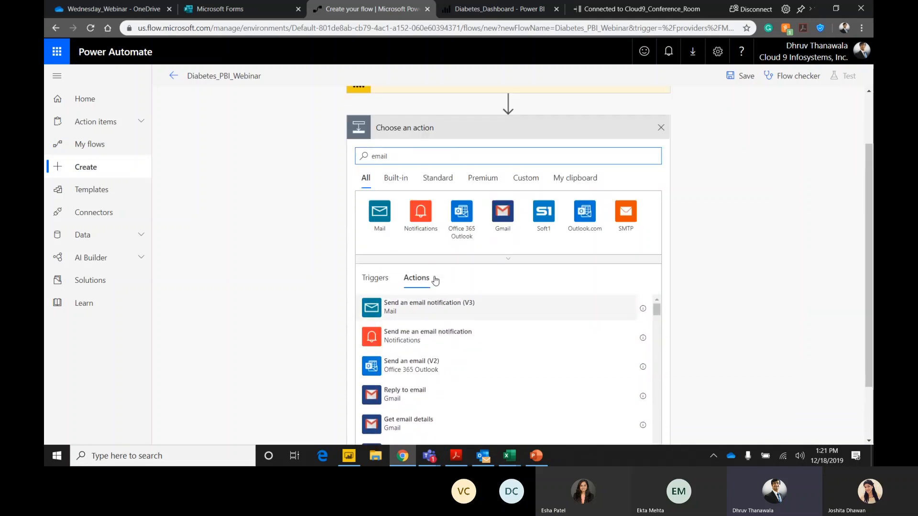
scroll(435, 281, up, 1)
click(432, 326)
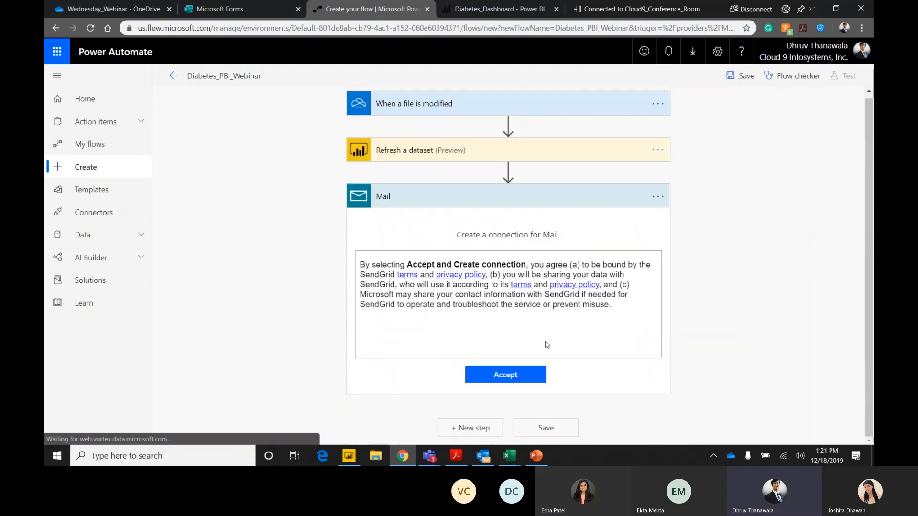
click(529, 374)
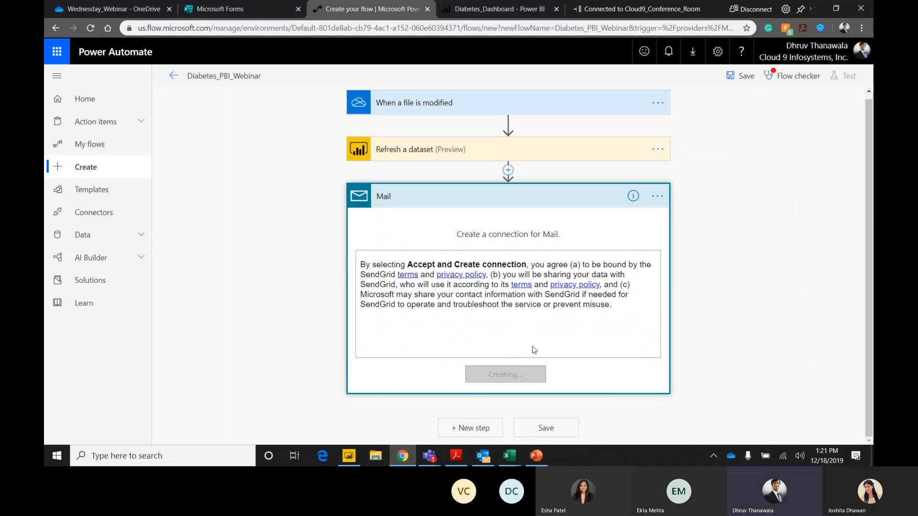
Enter the flow owner's e-mail address as the notification's recipient and choose the matching contact suggestion.
click(480, 224)
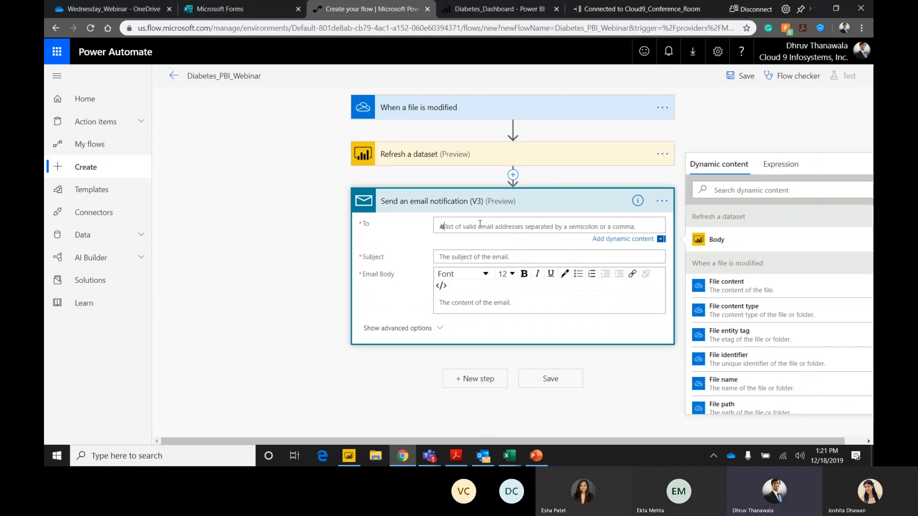
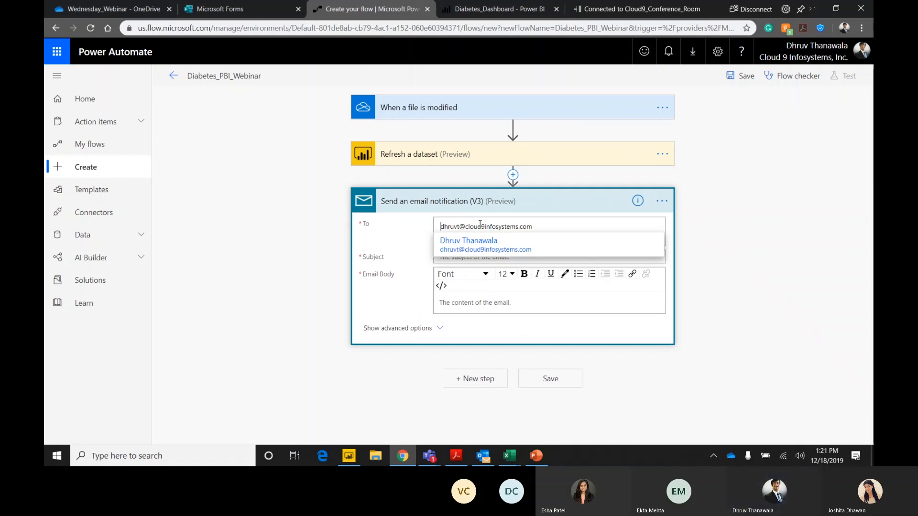
click(480, 248)
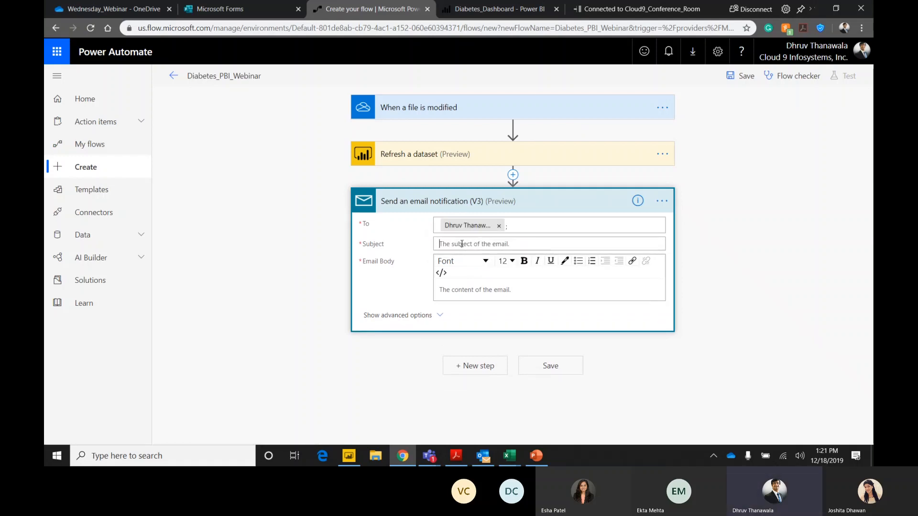
Give the notification the subject "PBI Dataset Refresh" and the body "The PBI dataset is refreshed".
click(465, 244)
text(PBI Dataset Refresh)
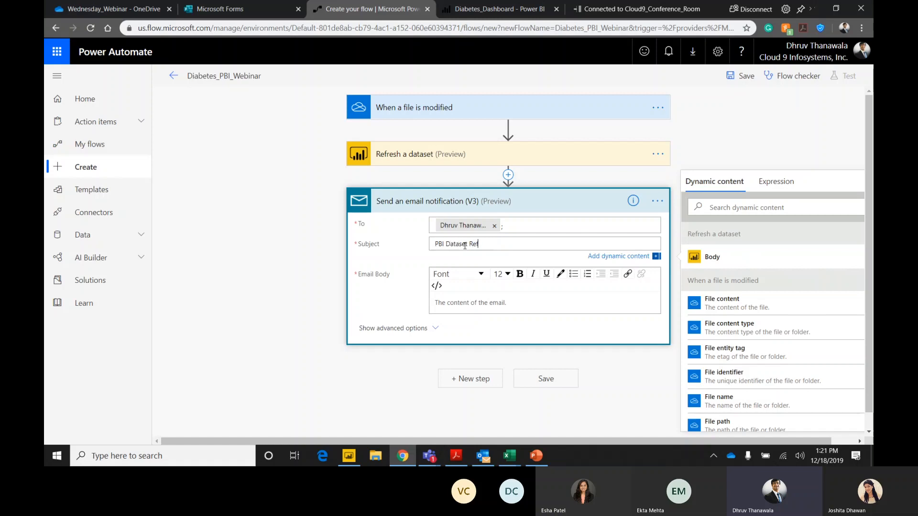
click(465, 299)
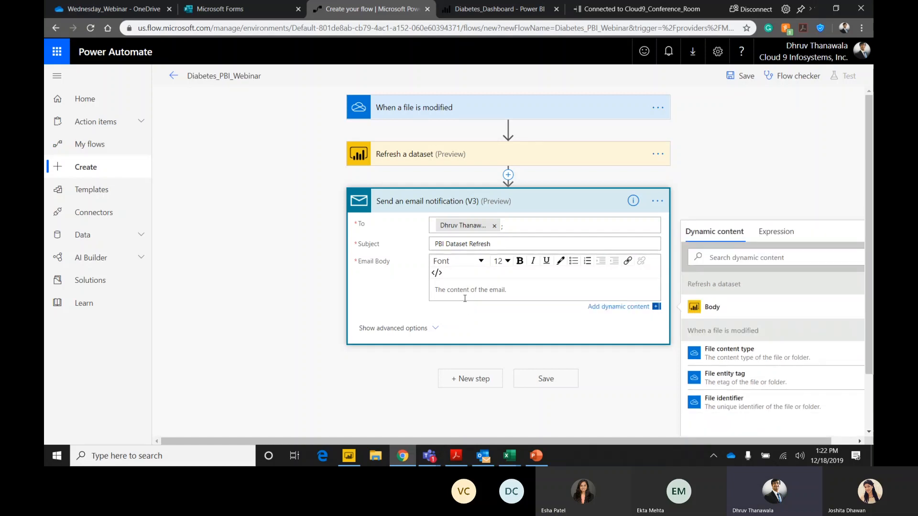
text(The PBI dataset is refreshed)
Save the Diabetes_PBI_Webinar flow and leave the editor for its details page.
click(557, 380)
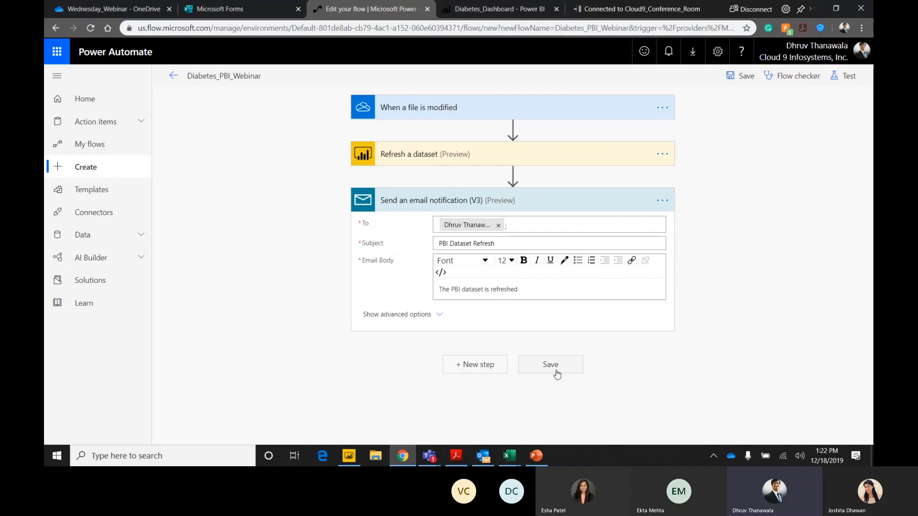
click(549, 363)
click(172, 78)
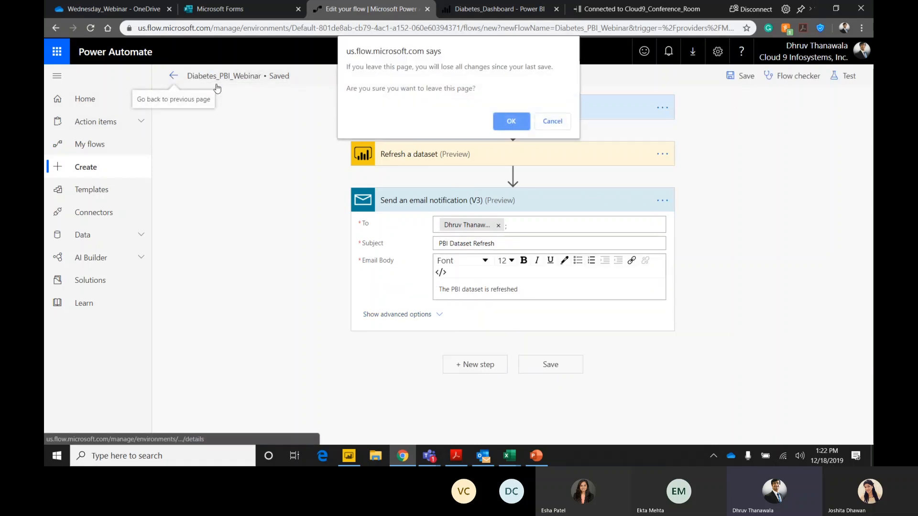
click(511, 117)
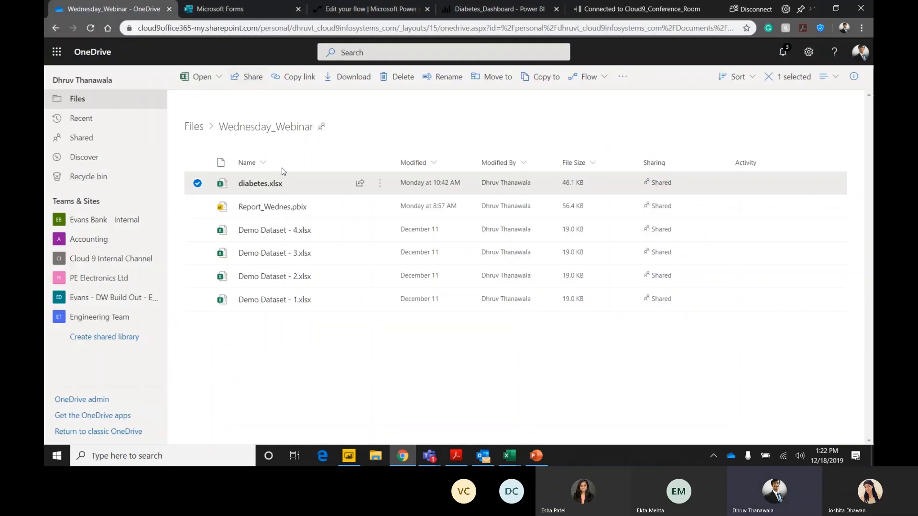
Open diabetes.xlsx from the Wednesday_Webinar folder in OneDrive and check the Count of Index tile on the Power BI Diabetes_Dashboard.
click(258, 185)
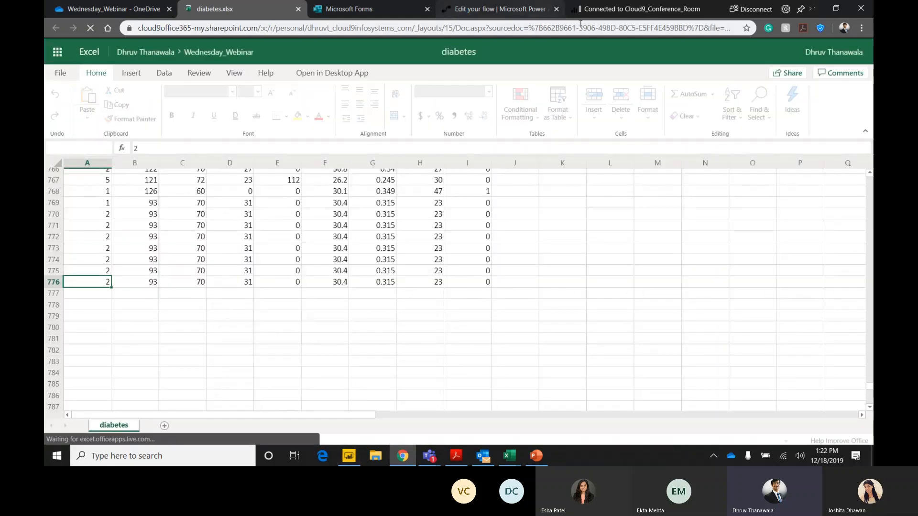
click(588, 10)
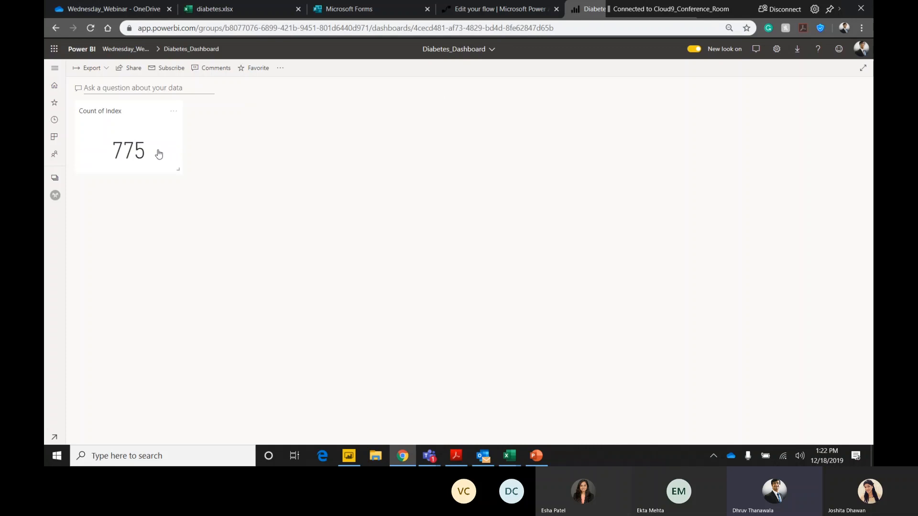
click(245, 10)
Copy row 769 of the diabetes sheet into the empty row 777.
click(55, 283)
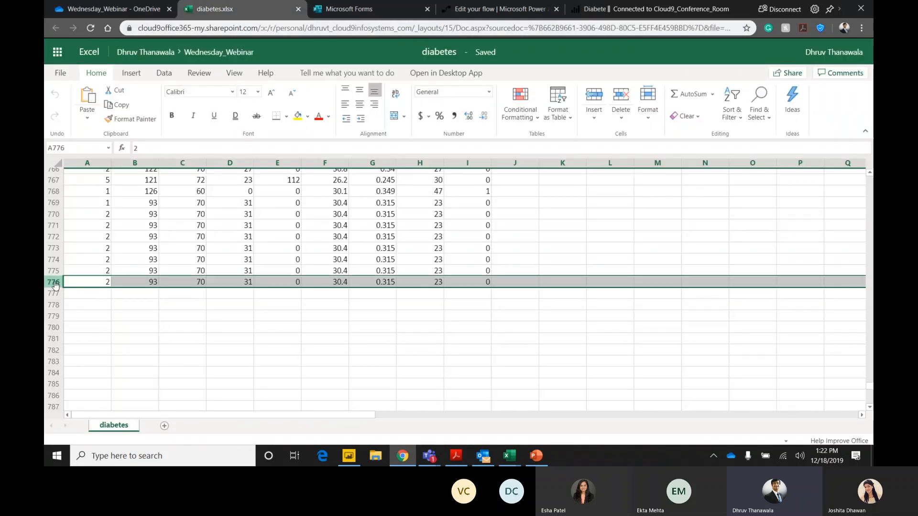
click(55, 204)
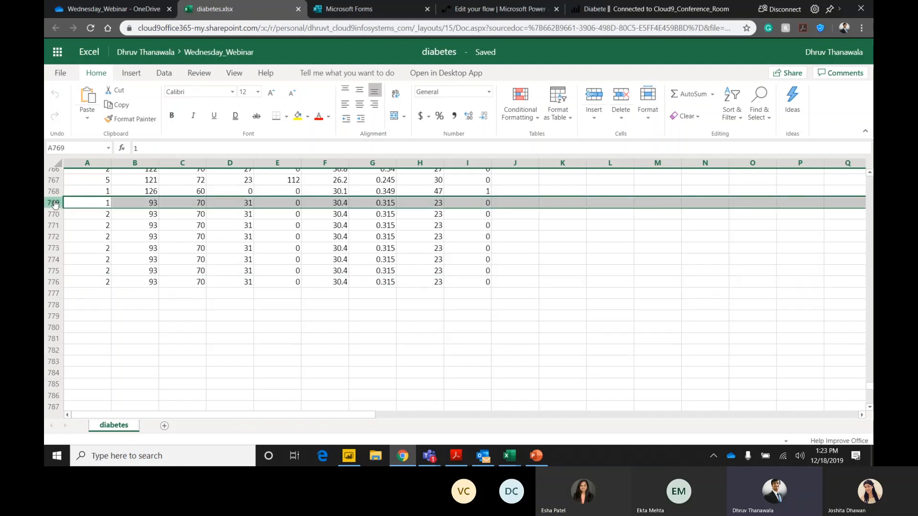
key(ctrl+c)
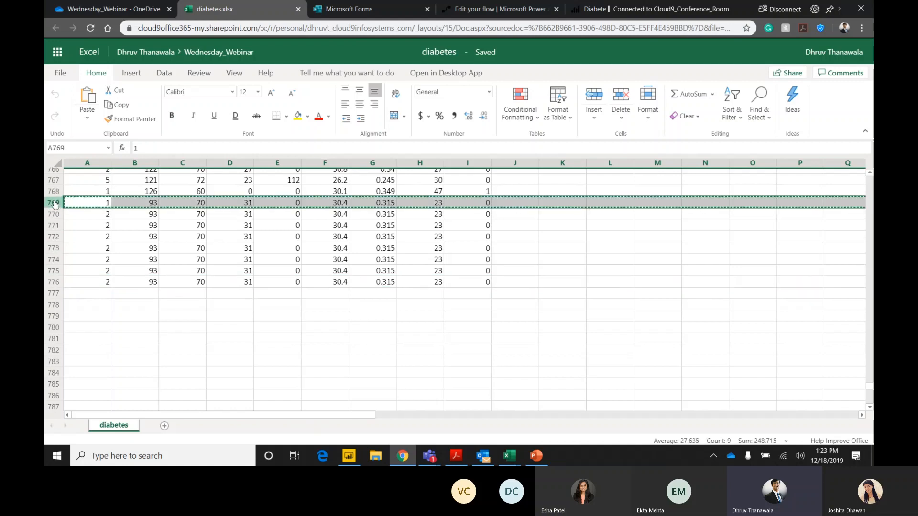
click(56, 293)
key(ctrl+v)
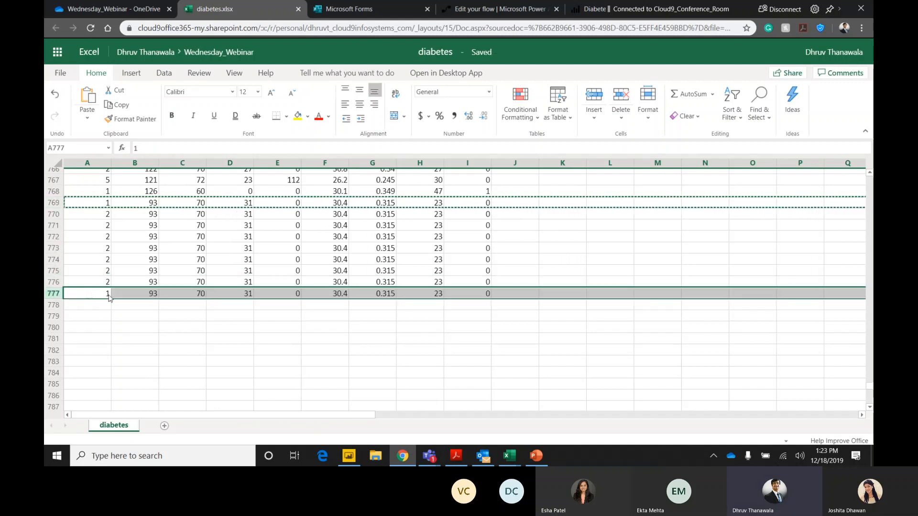
click(144, 317)
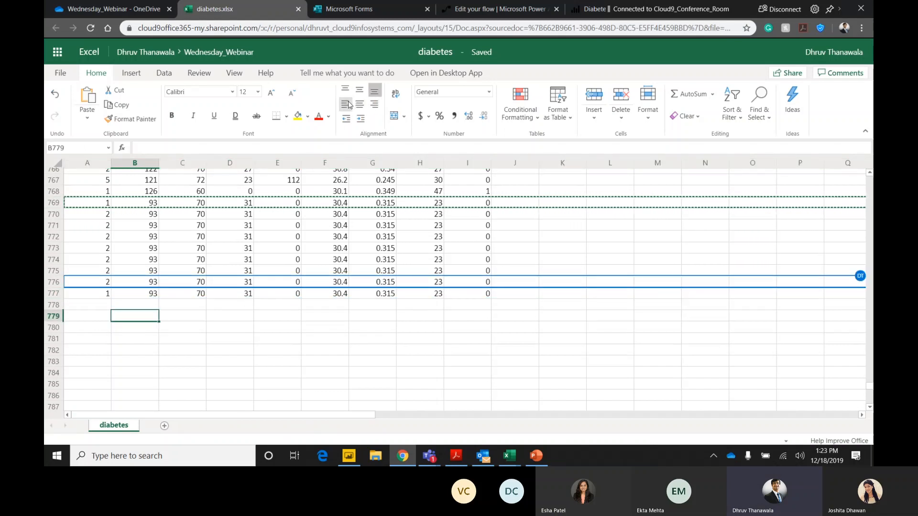
Check the Power BI dashboard's Count of Index tile and the Power Automate flow's run history, refreshing both to look for a triggered run.
click(579, 14)
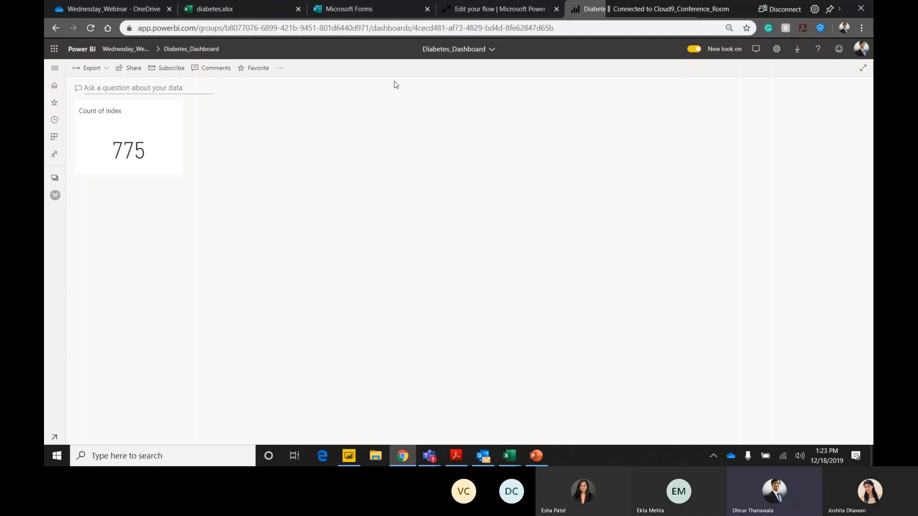
click(522, 10)
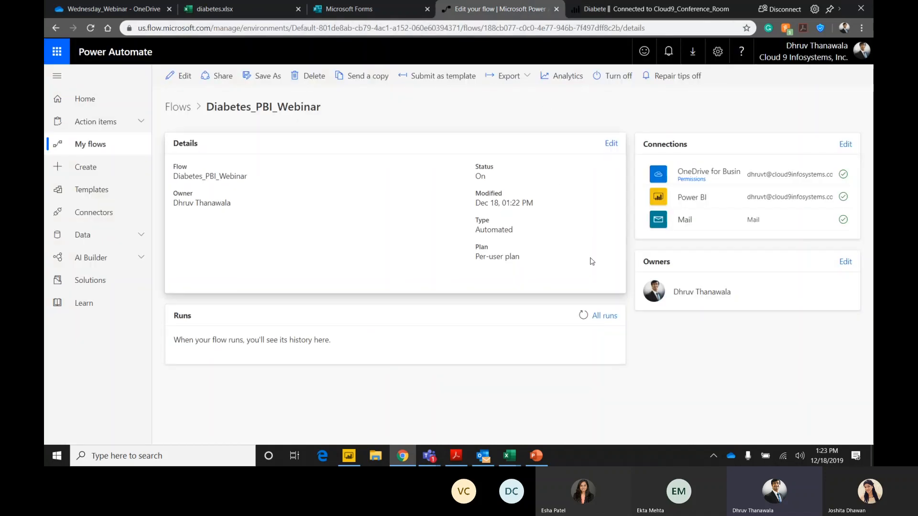
click(584, 317)
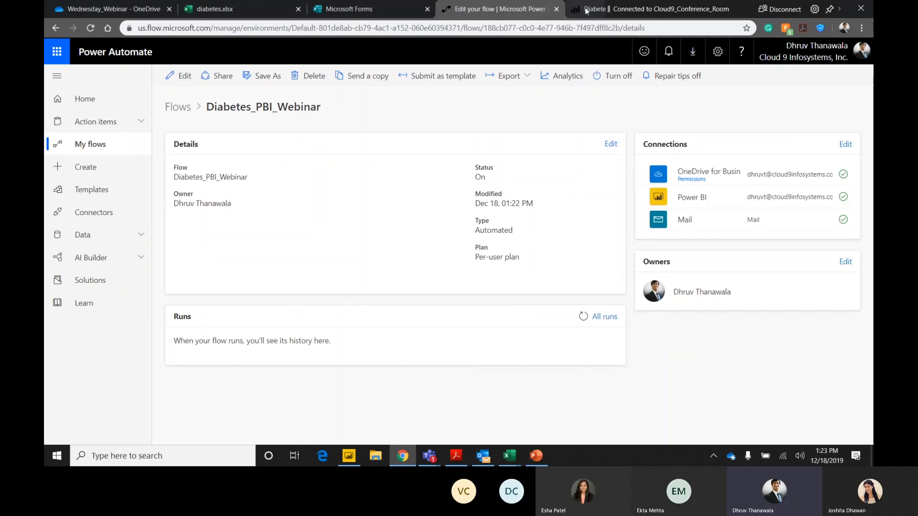
click(583, 317)
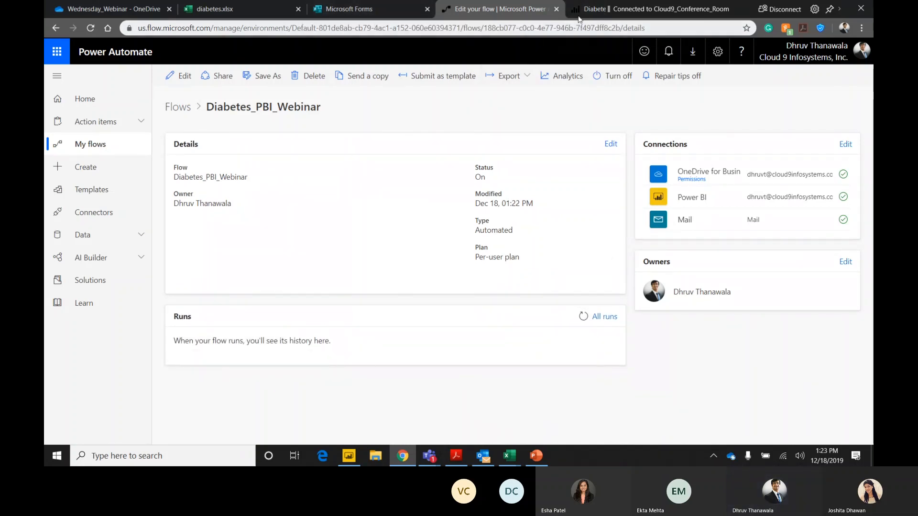
click(593, 9)
click(90, 28)
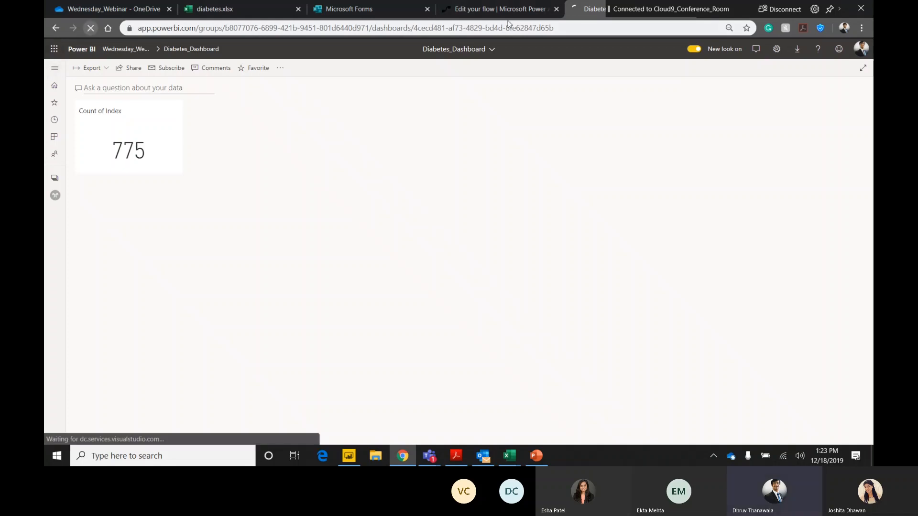
click(497, 9)
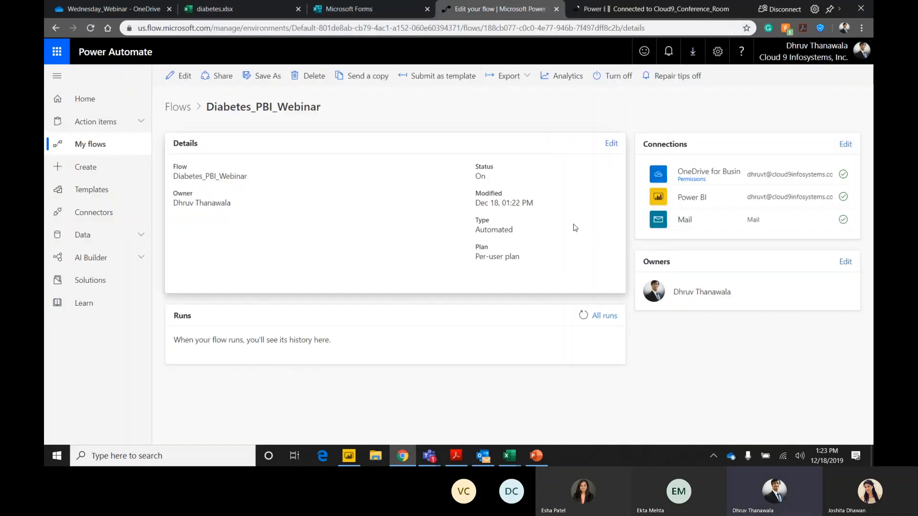
click(584, 316)
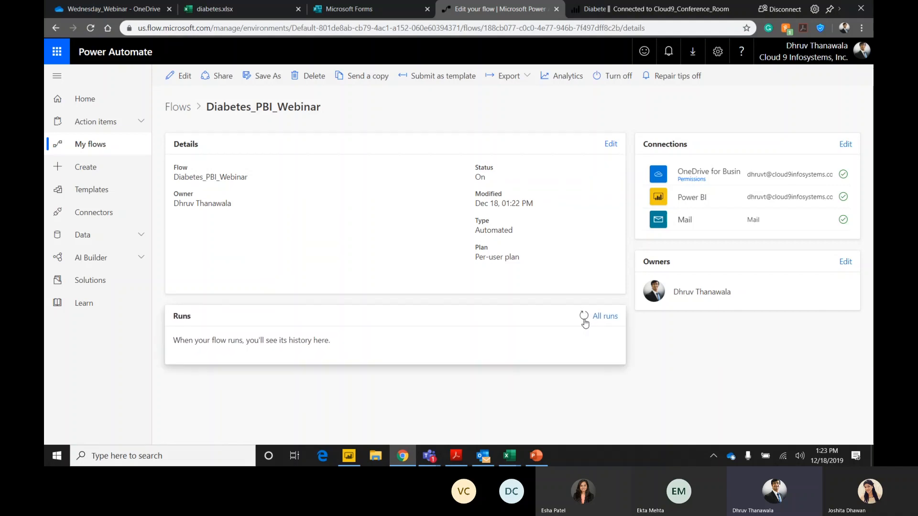
Refresh the Diabetes_PBI_Webinar flow's runs and open its full run history to look for a triggered run.
click(584, 318)
click(605, 319)
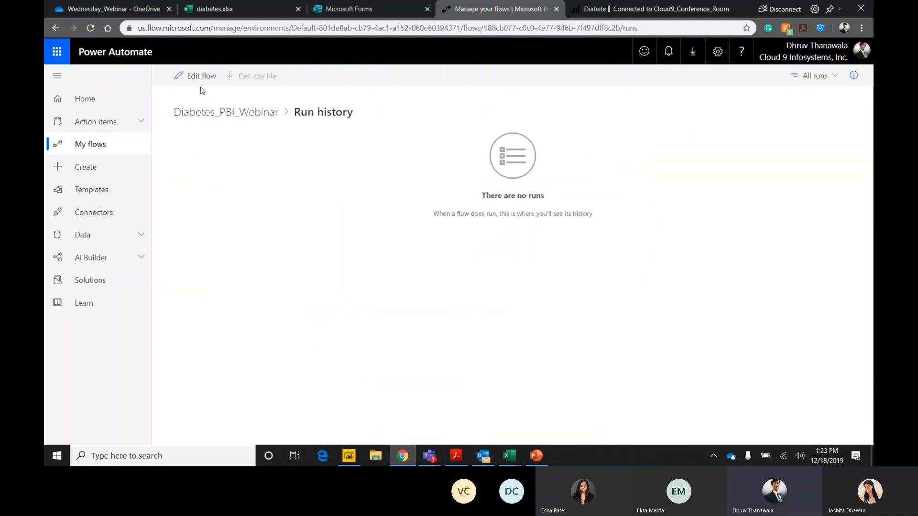
click(228, 117)
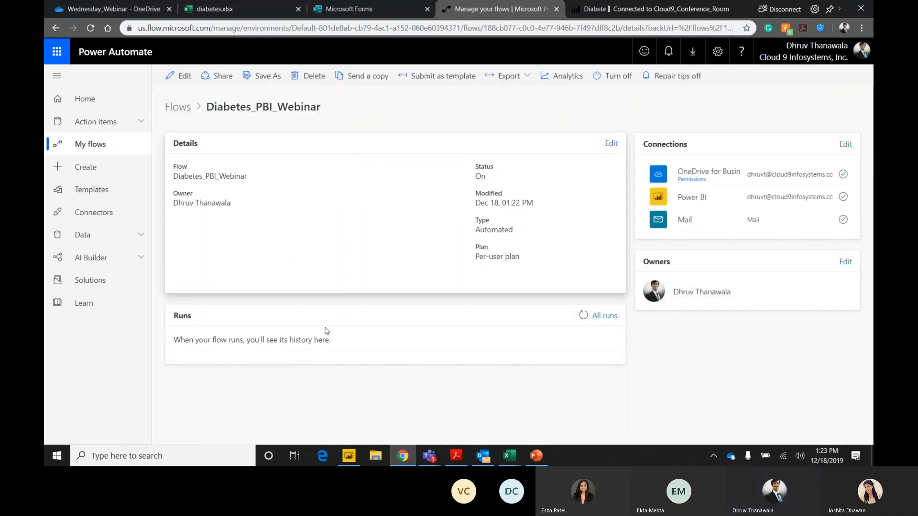
click(580, 316)
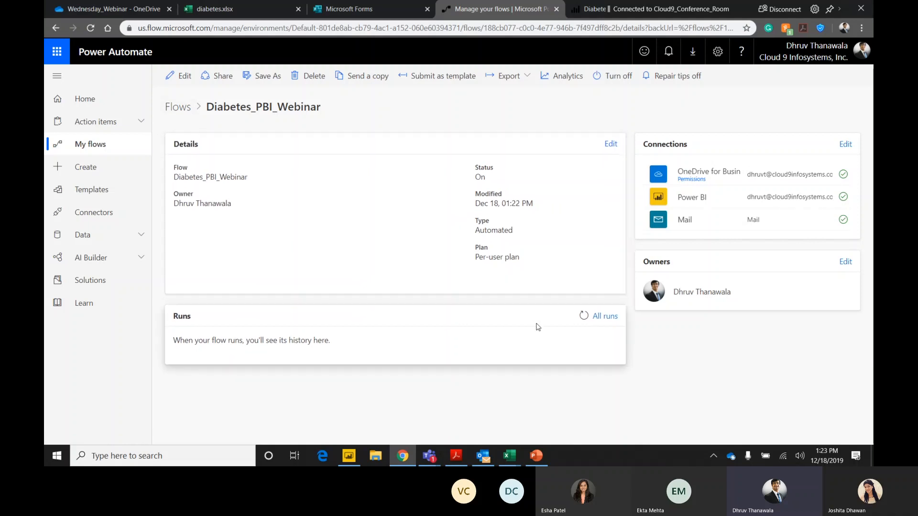
click(579, 319)
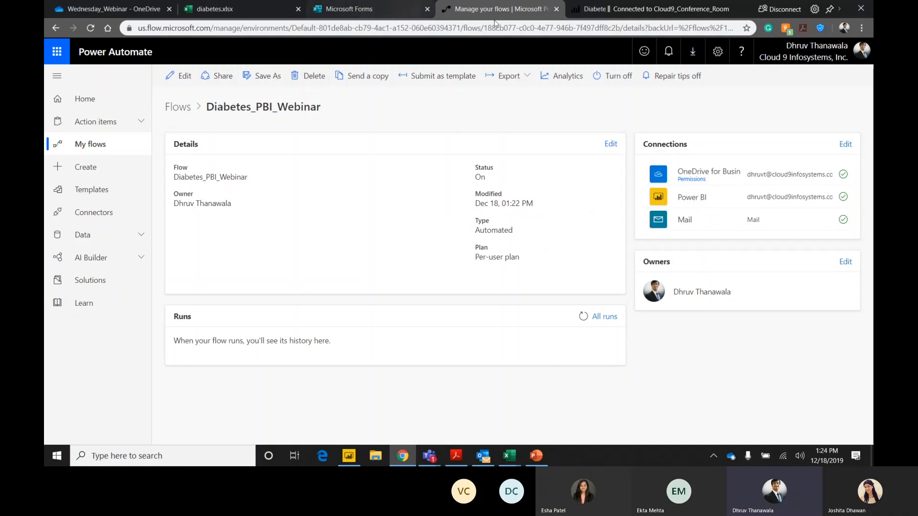
Save the Diabetes_PBI_Webinar flow again from the editor, return to its details page and refresh its runs.
click(181, 76)
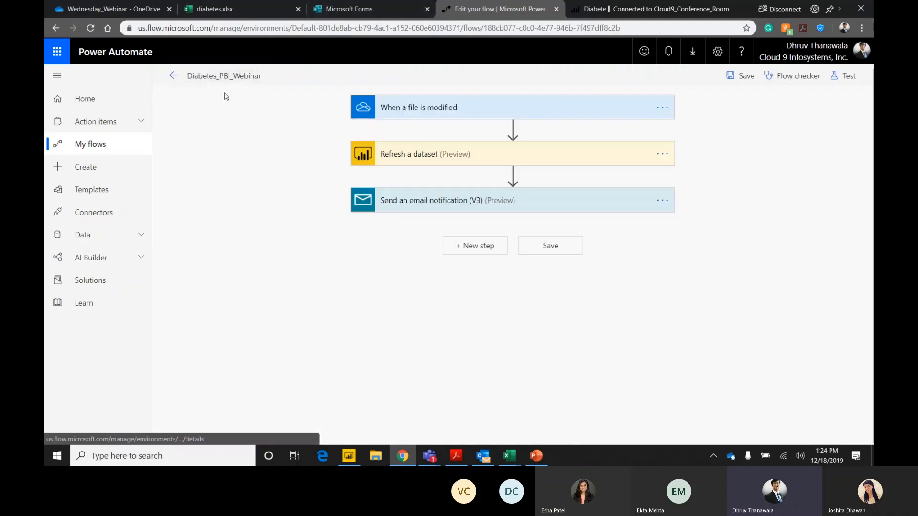
click(538, 249)
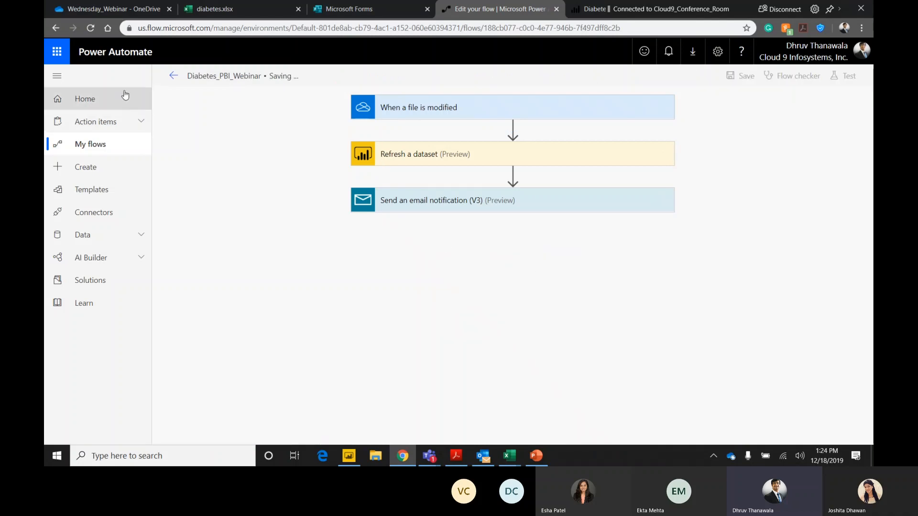
click(173, 76)
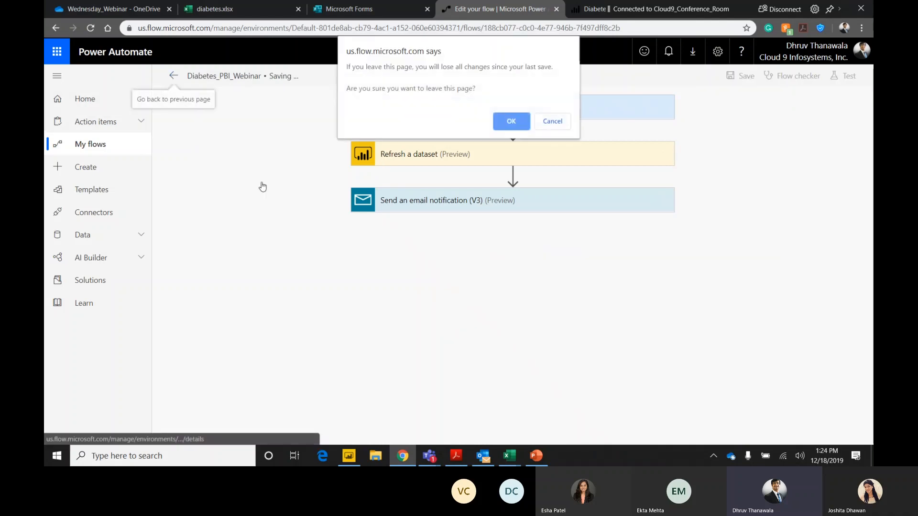
click(510, 121)
click(583, 316)
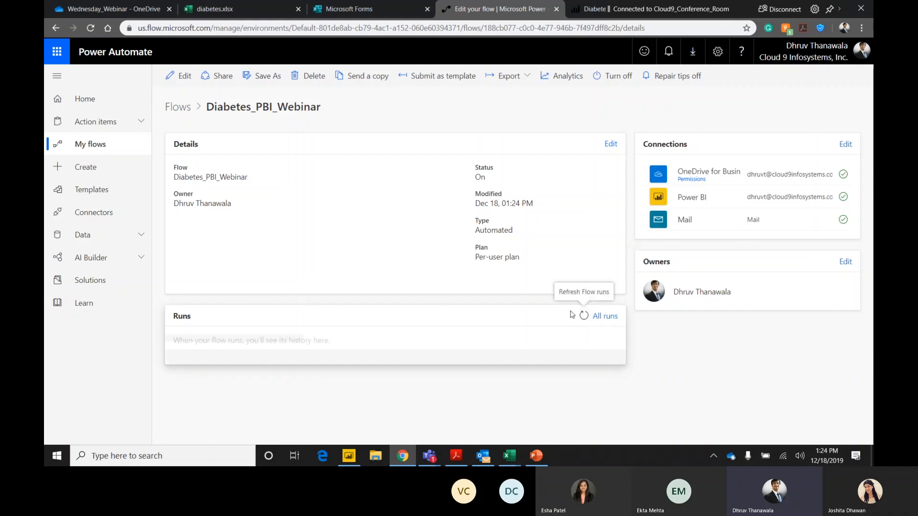
Copy row 776 of the diabetes sheet in diabetes.xlsx into the empty row 778.
click(357, 11)
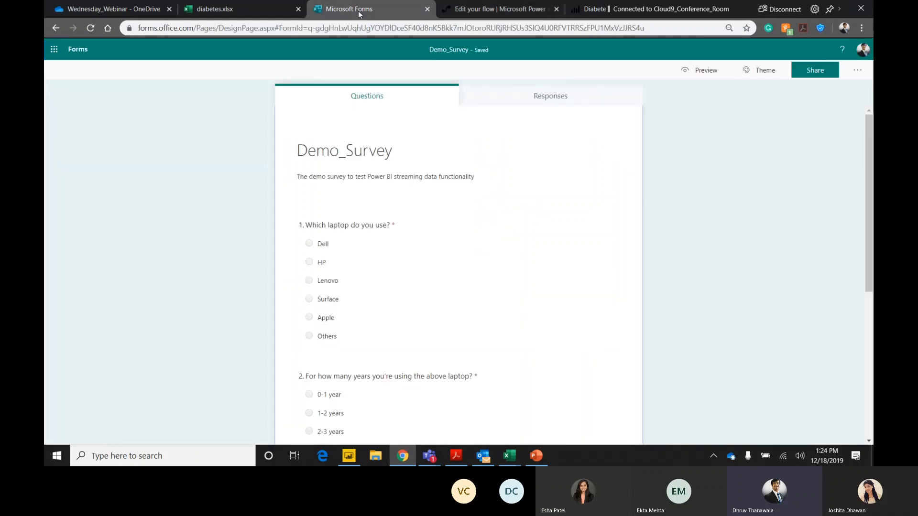
click(245, 3)
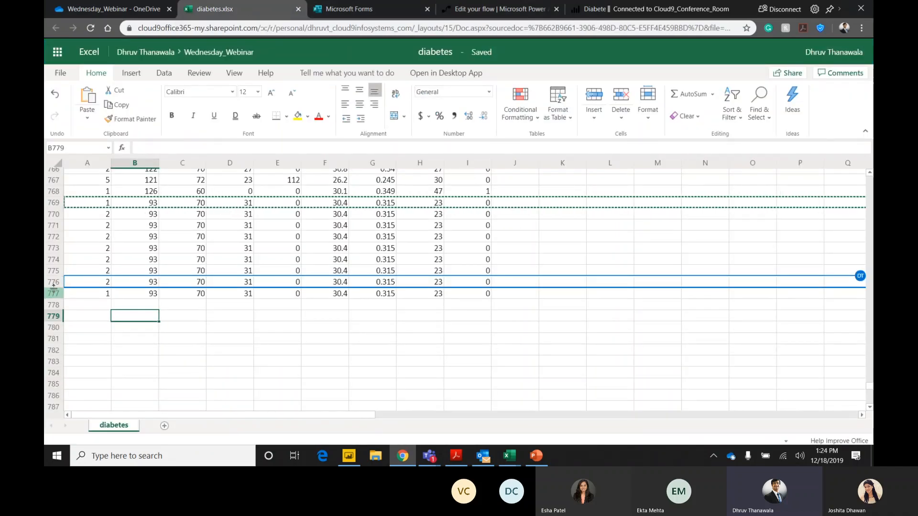
click(54, 281)
key(ctrl+c)
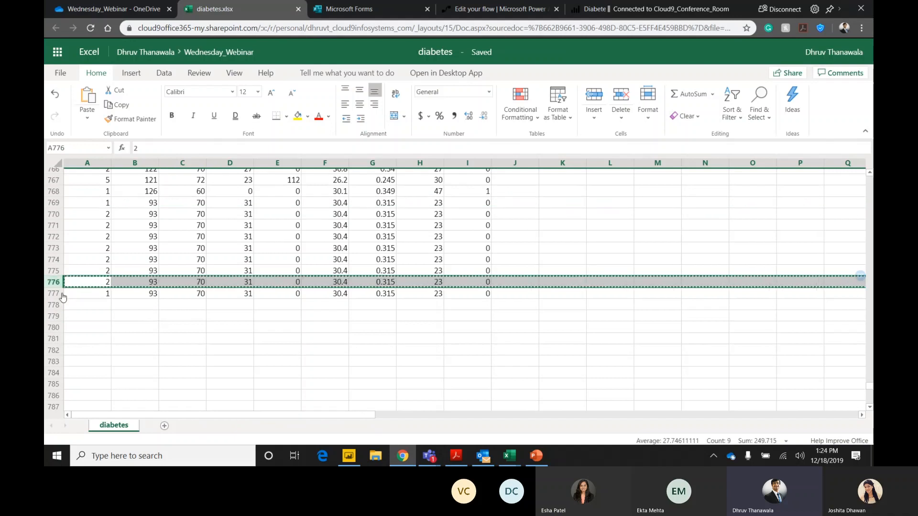
click(51, 305)
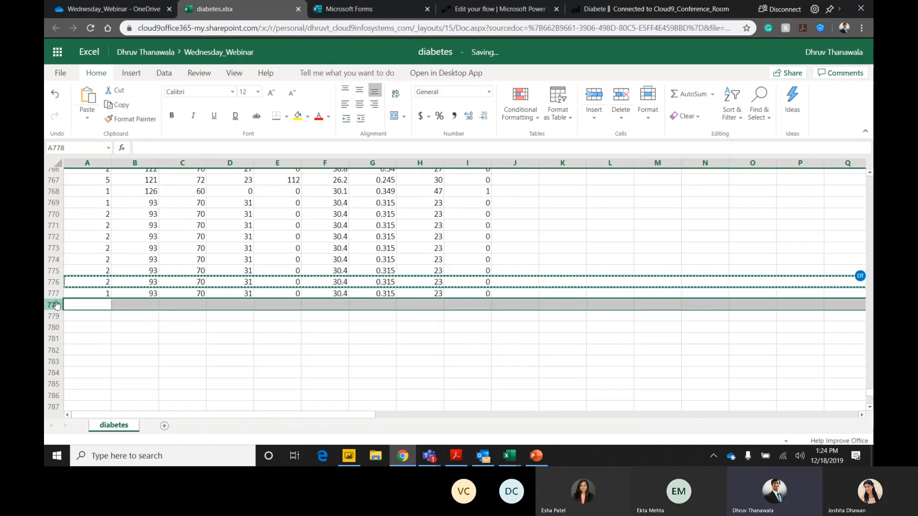
key(ctrl+v)
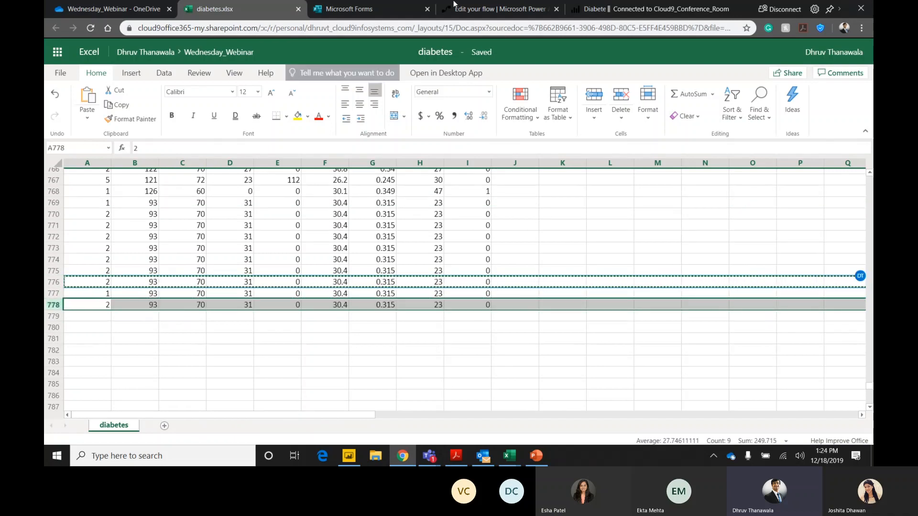
Refresh the Diabetes_PBI_Webinar flow's runs and check the Count of Index tile on the Power BI Diabetes_Dashboard.
click(452, 8)
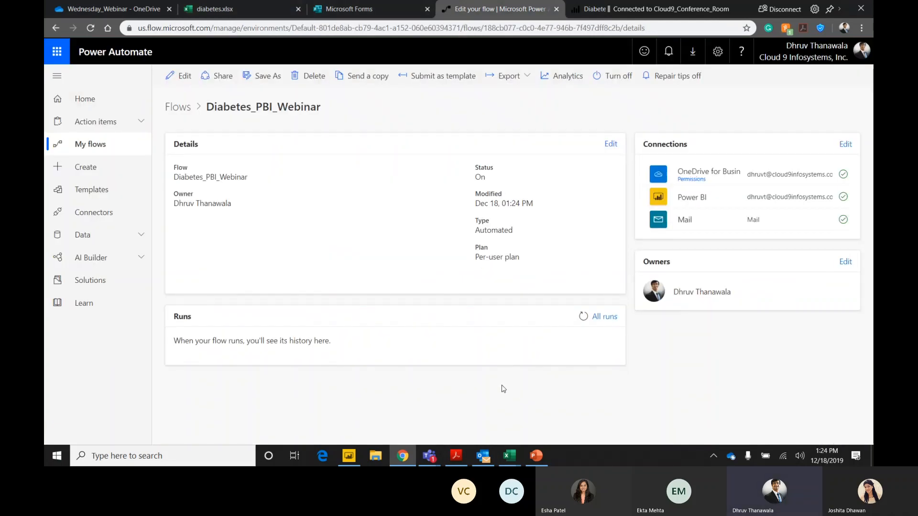
click(242, 10)
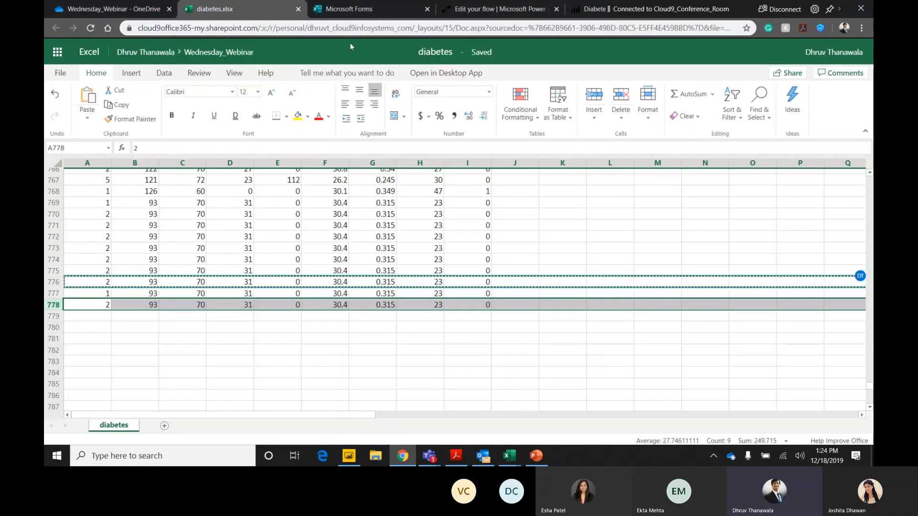
click(471, 9)
click(584, 316)
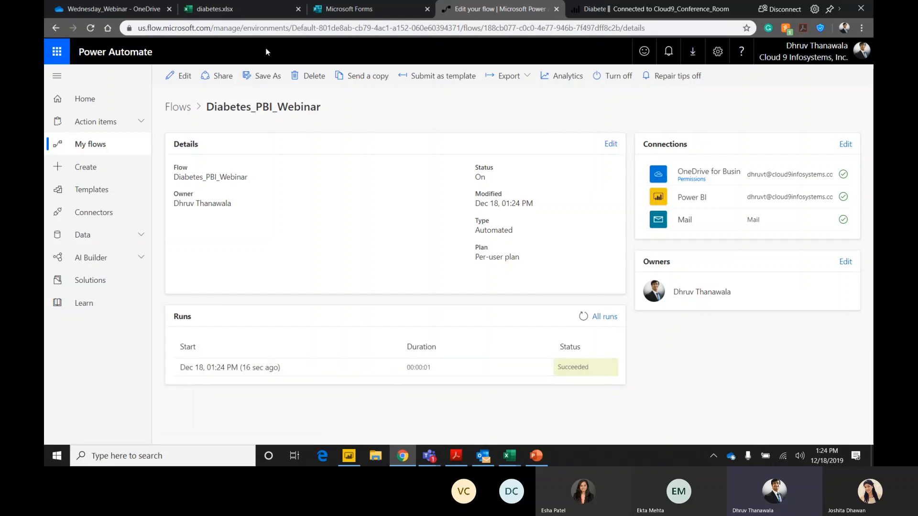
click(579, 12)
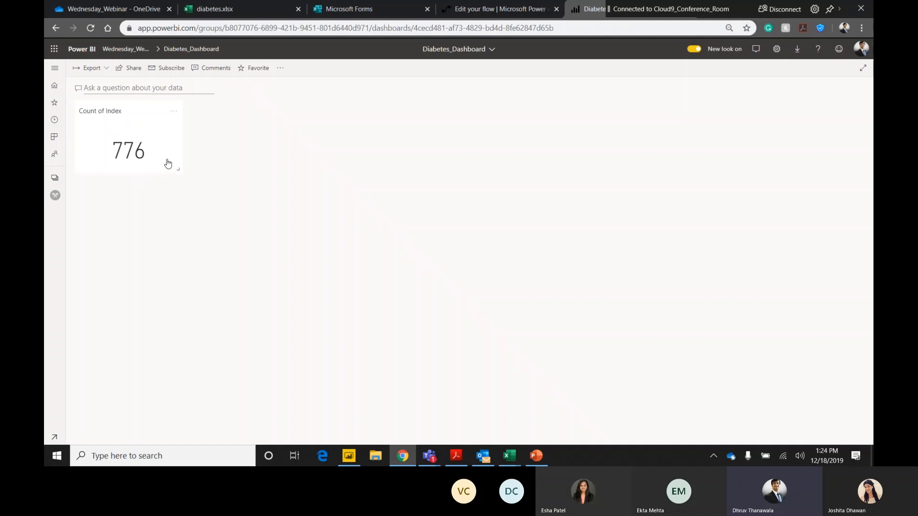
click(477, 9)
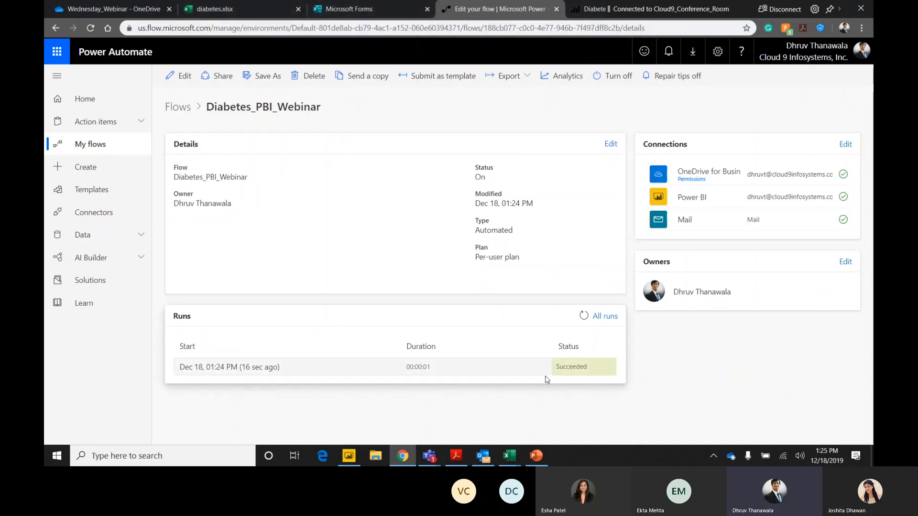
Dismiss the publishing message in Power BI Desktop and present the PowerPoint deck from the beginning up to the Demo 1 slide.
click(356, 458)
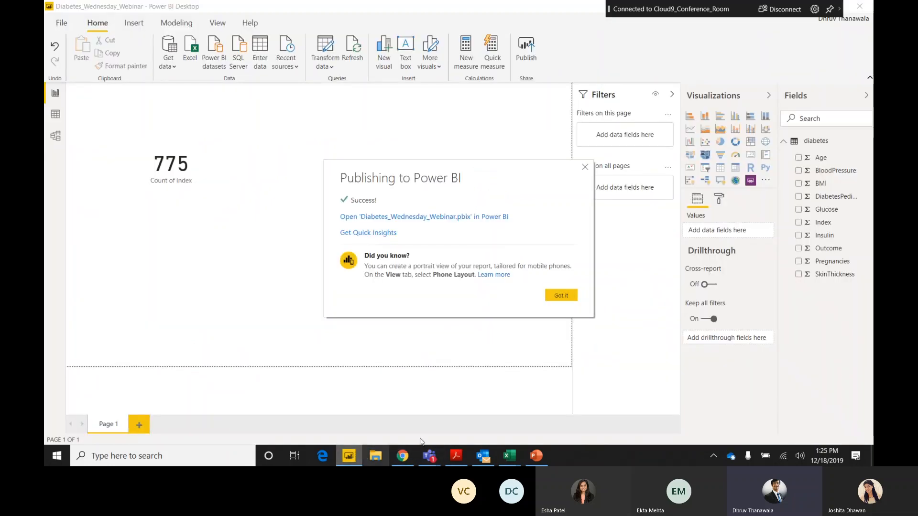
click(559, 295)
click(536, 458)
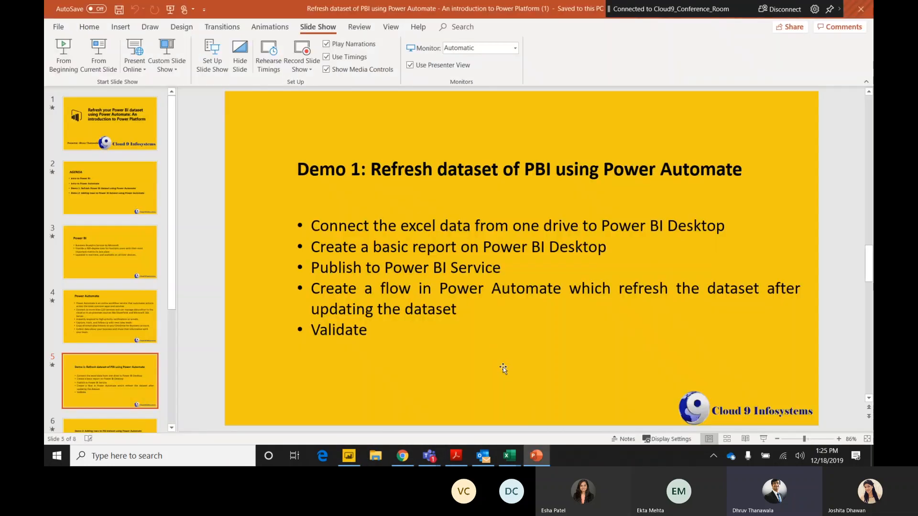
click(62, 63)
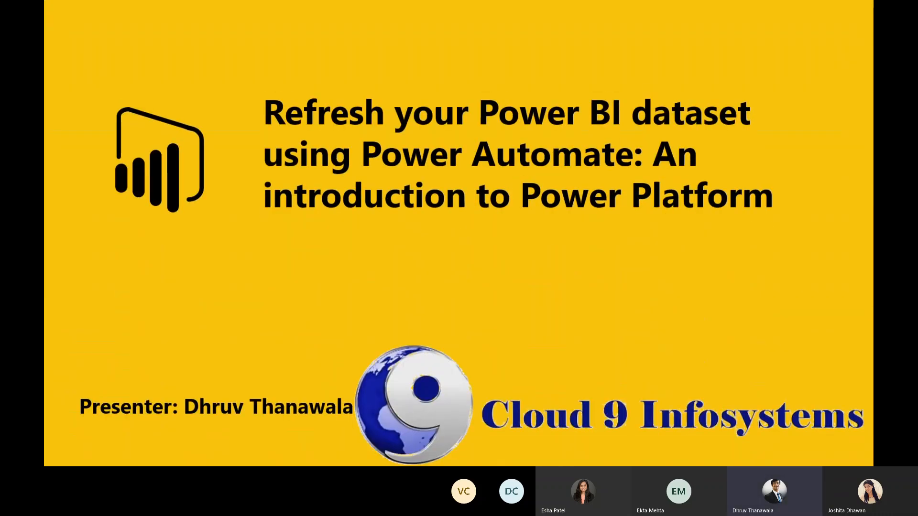
key(Right)
key(Right)
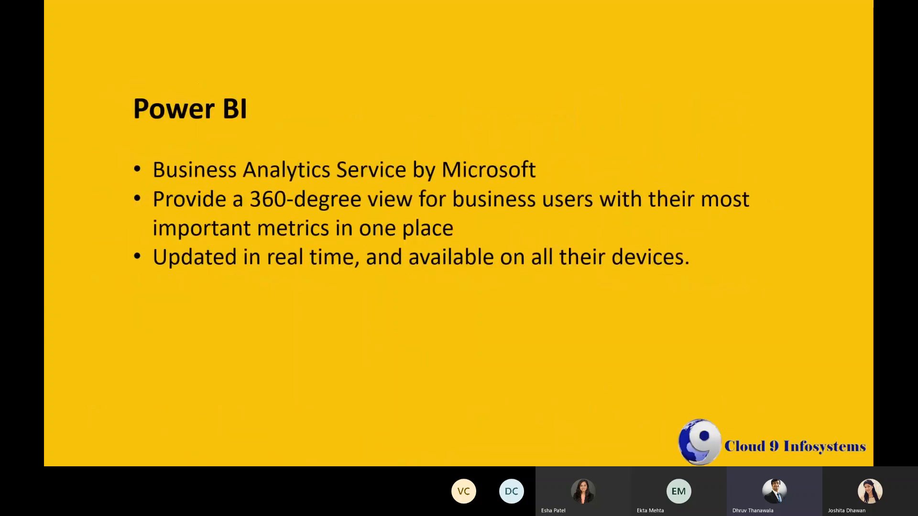
key(Right)
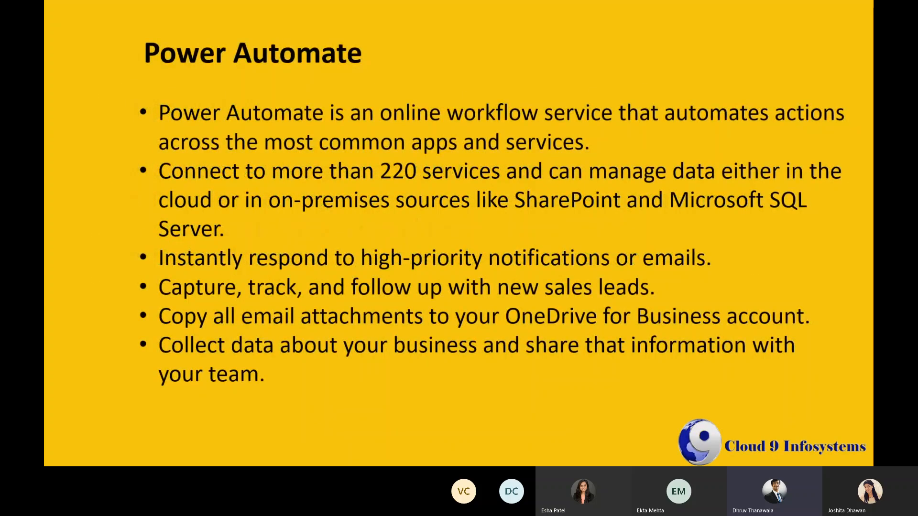
key(Right)
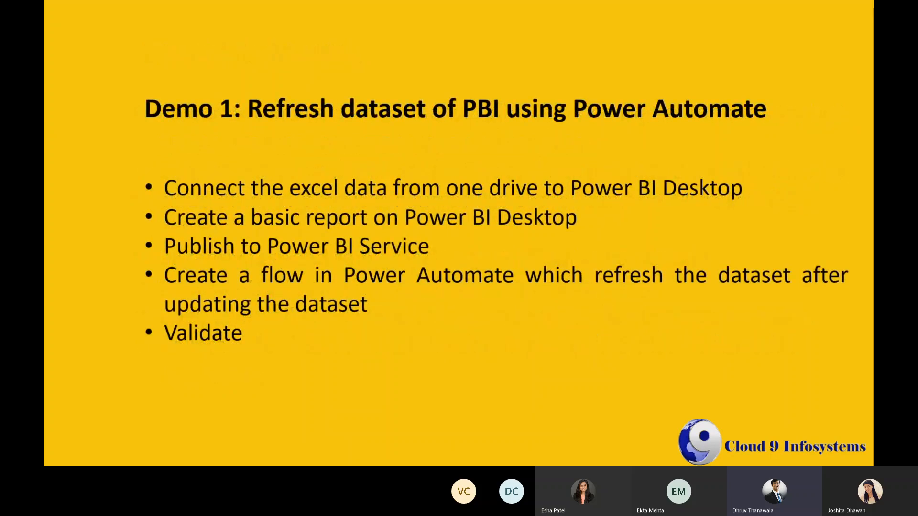
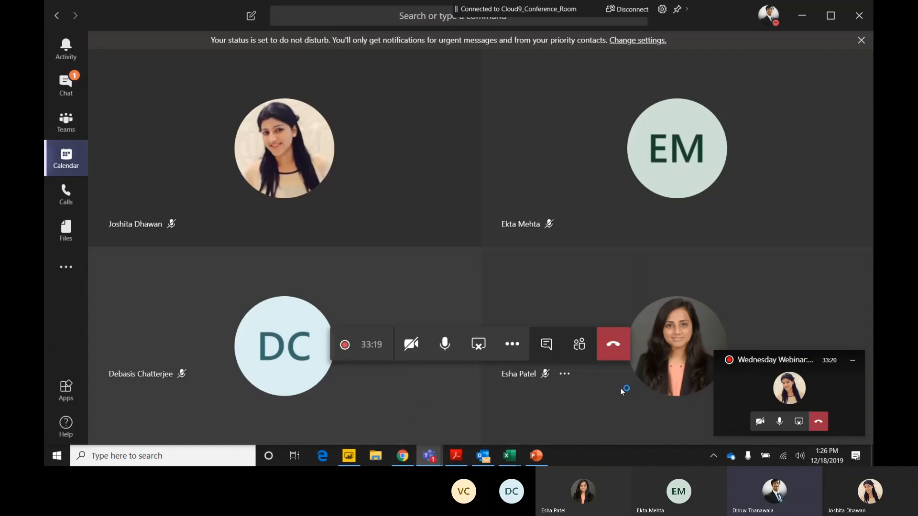
Open the meeting chat and paste the Demo_Survey form link into a new message.
click(546, 353)
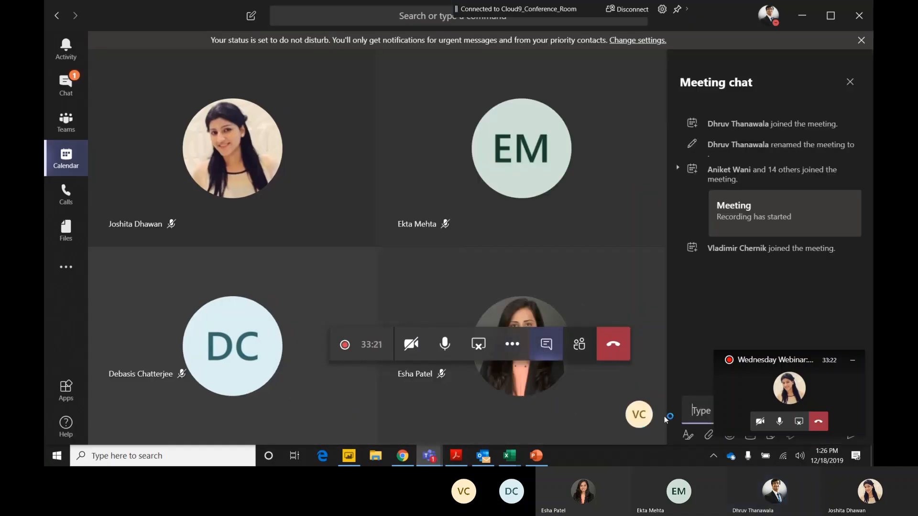
click(852, 362)
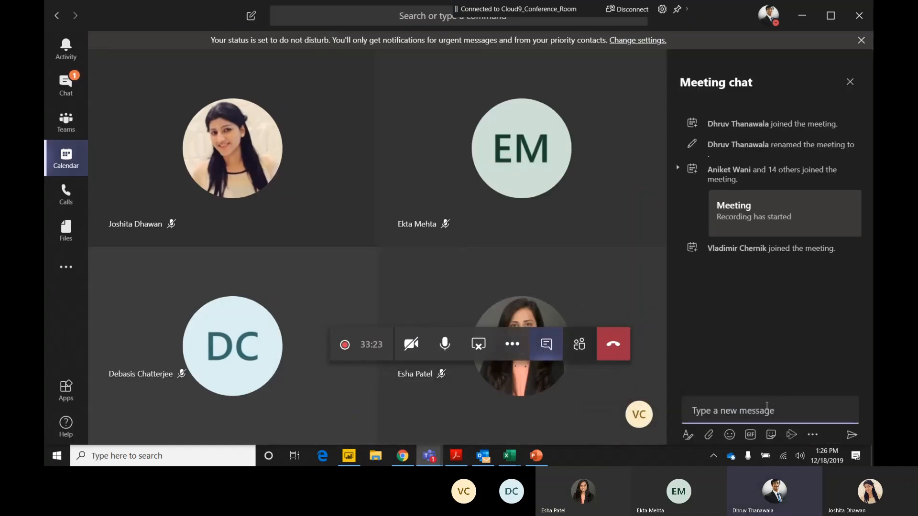
click(752, 410)
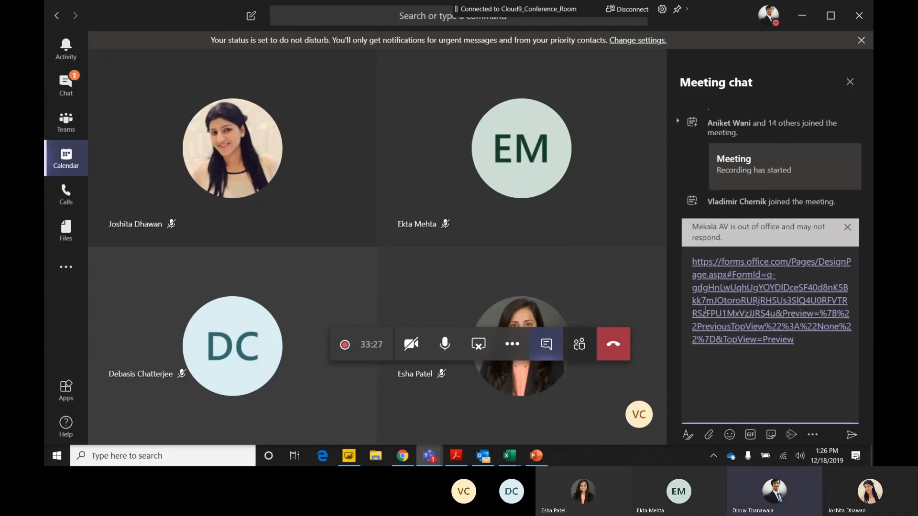
Switch to the Power BI service in Chrome and show the datasets of the Wednesday_Webinar workspace.
key(alt+Tab)
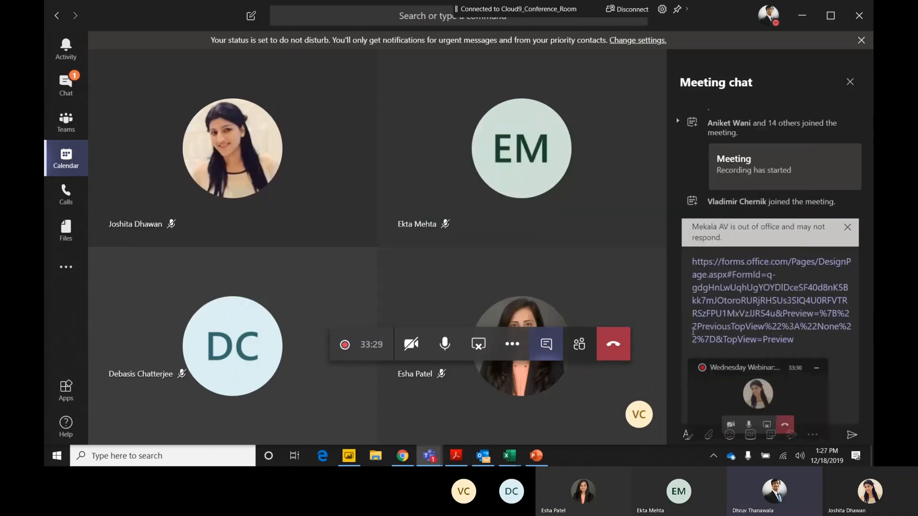
click(351, 456)
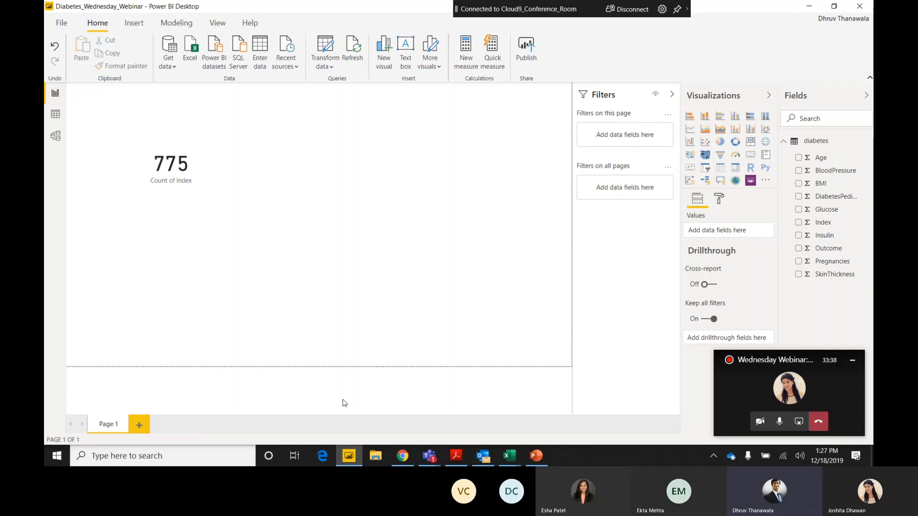
click(409, 459)
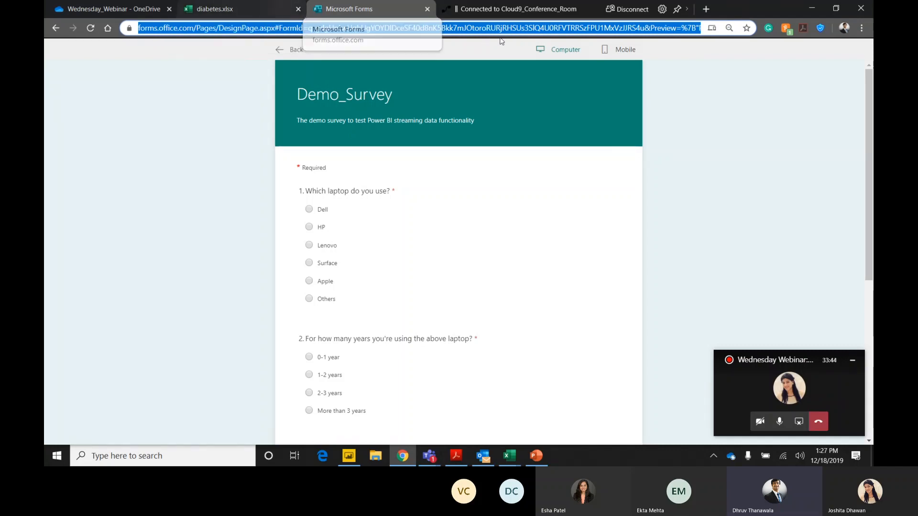
click(477, 14)
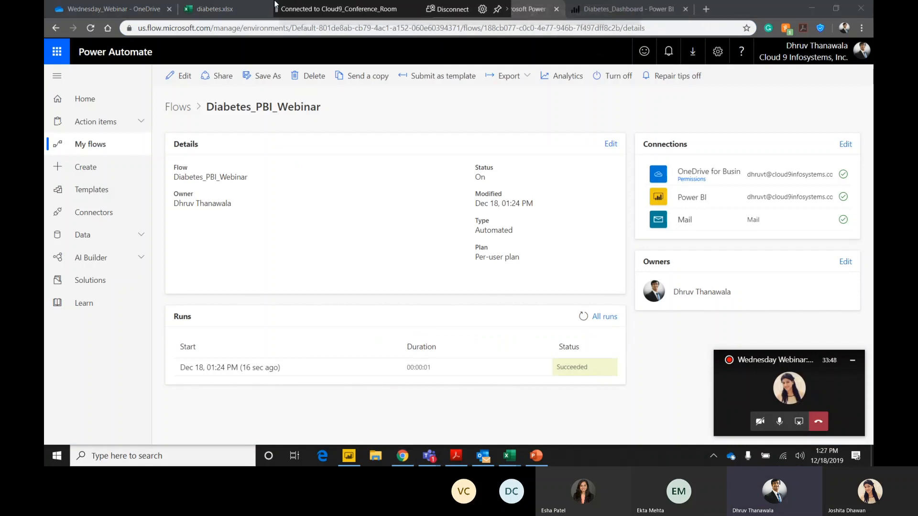
click(671, 13)
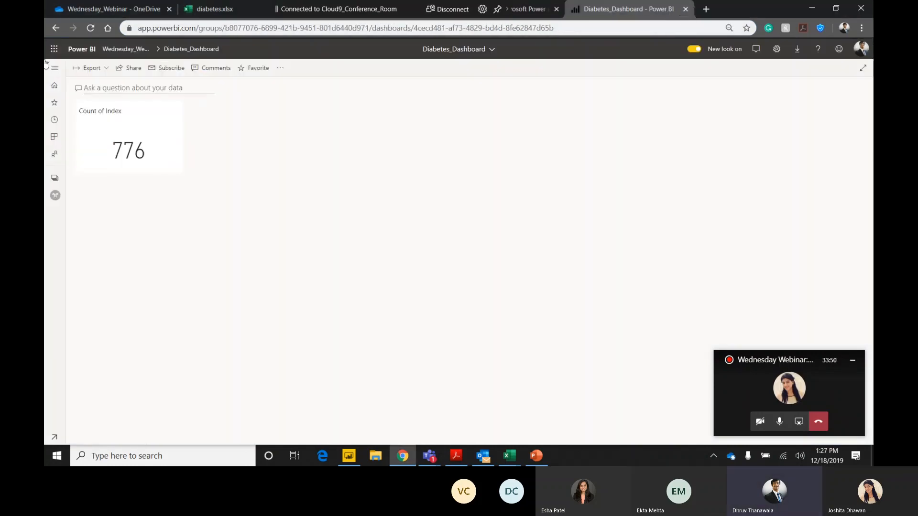
click(54, 180)
click(55, 196)
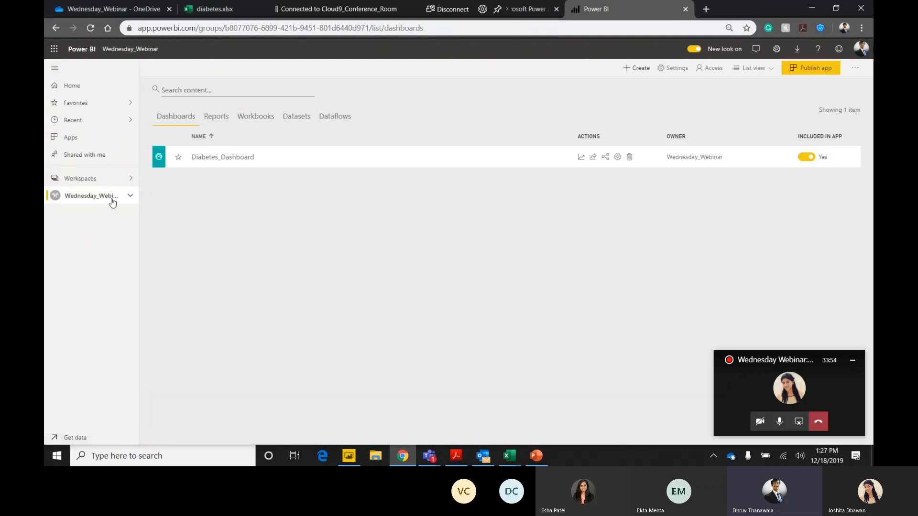
click(307, 117)
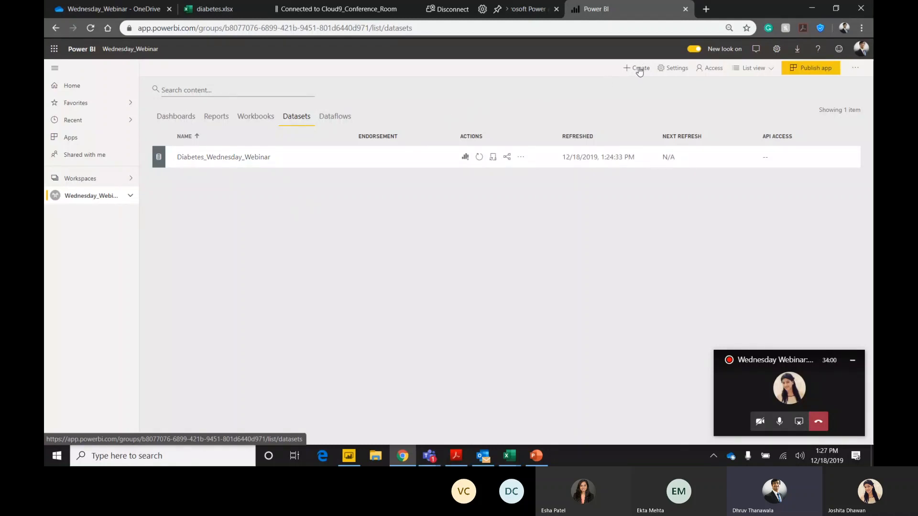
click(853, 360)
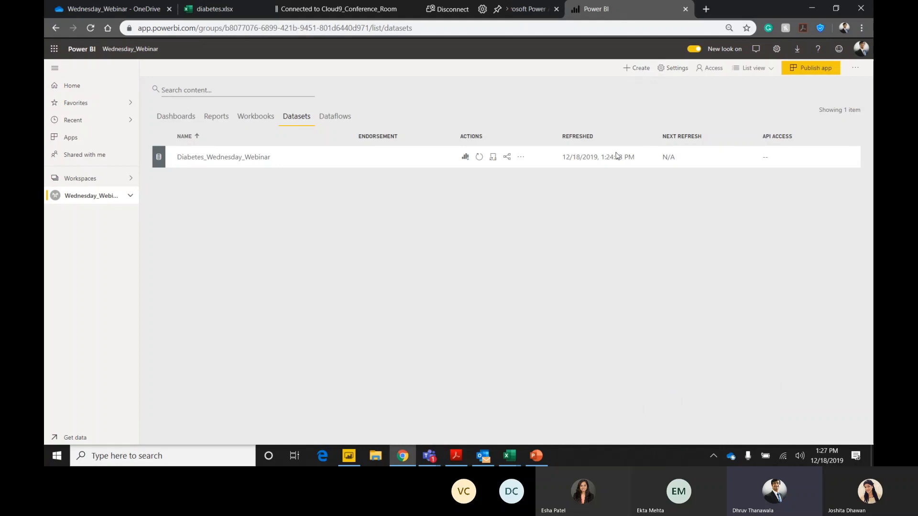
click(638, 73)
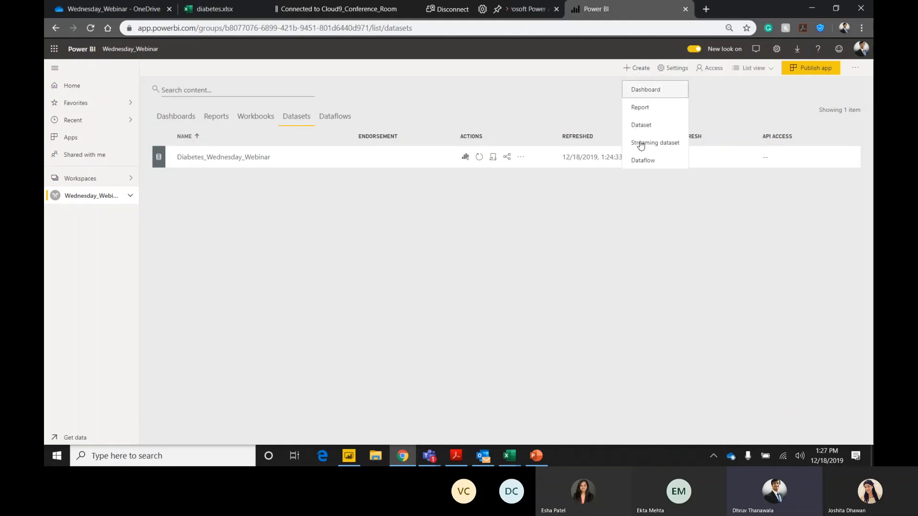
click(643, 125)
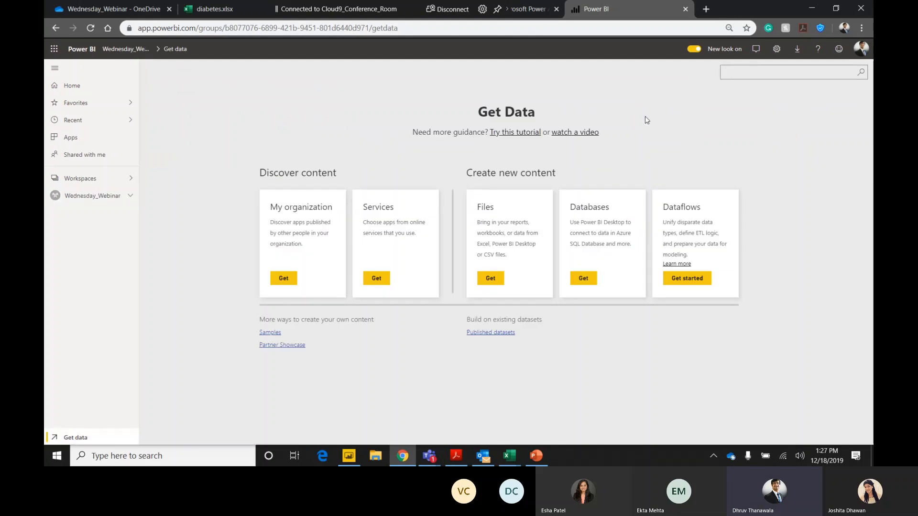
click(56, 29)
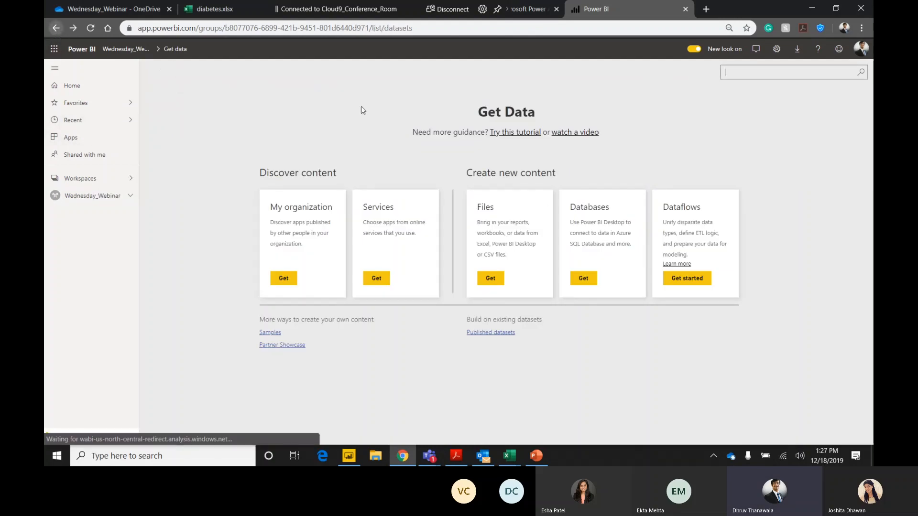
Start a new streaming dataset with API as its source and name it Streaming_Survey_Dataset.
click(631, 69)
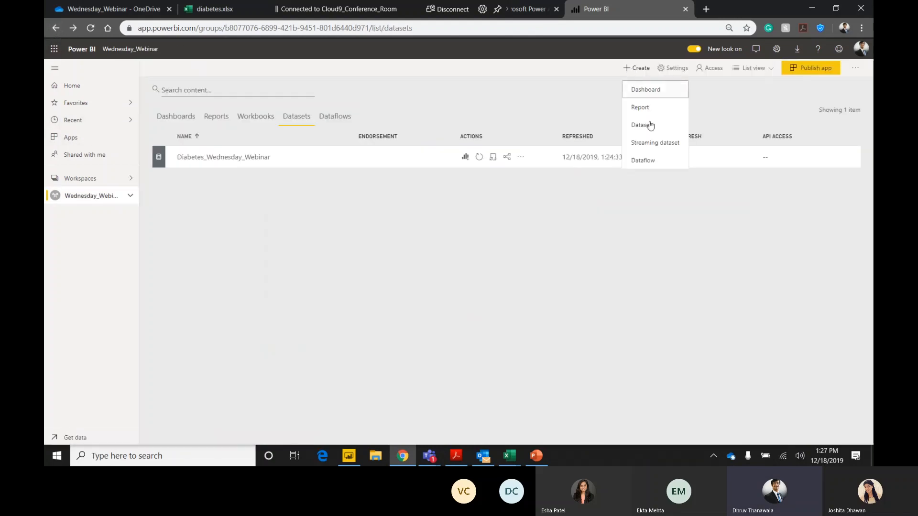
click(661, 145)
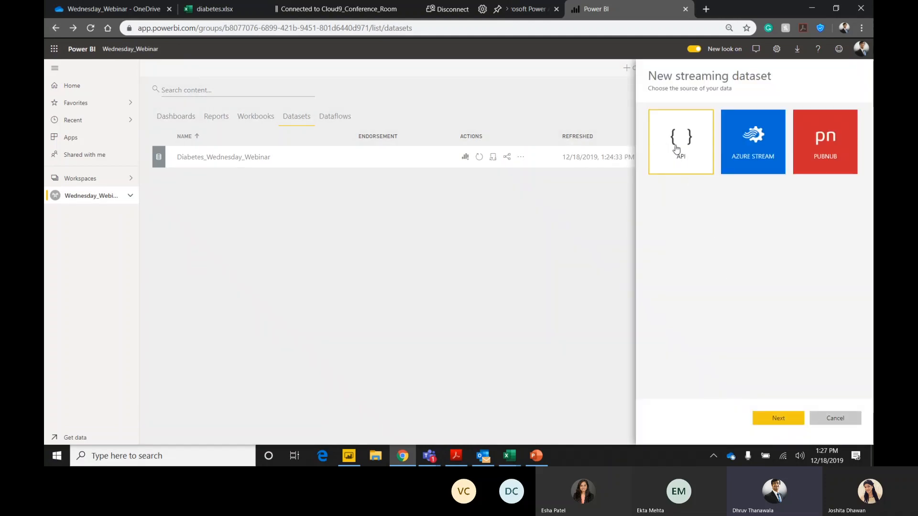
click(779, 419)
click(669, 157)
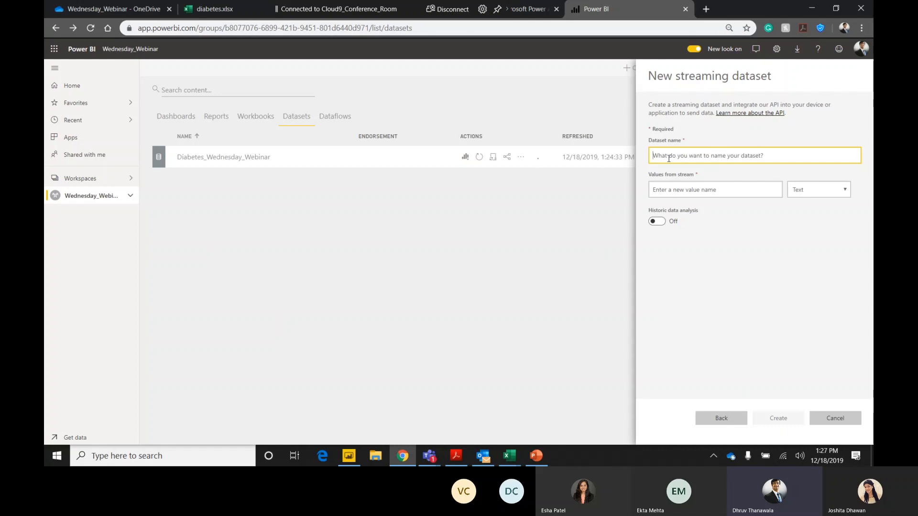
text(Streaming_S)
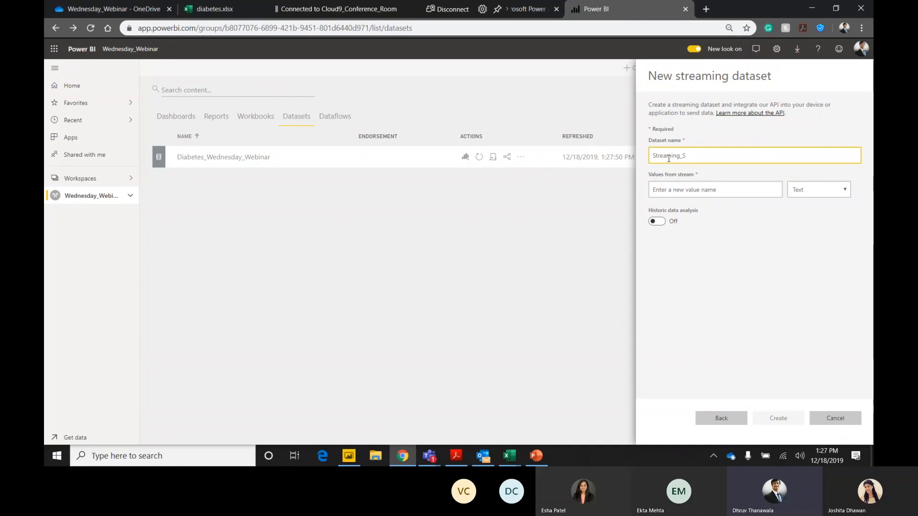
text(urvey_Dataset)
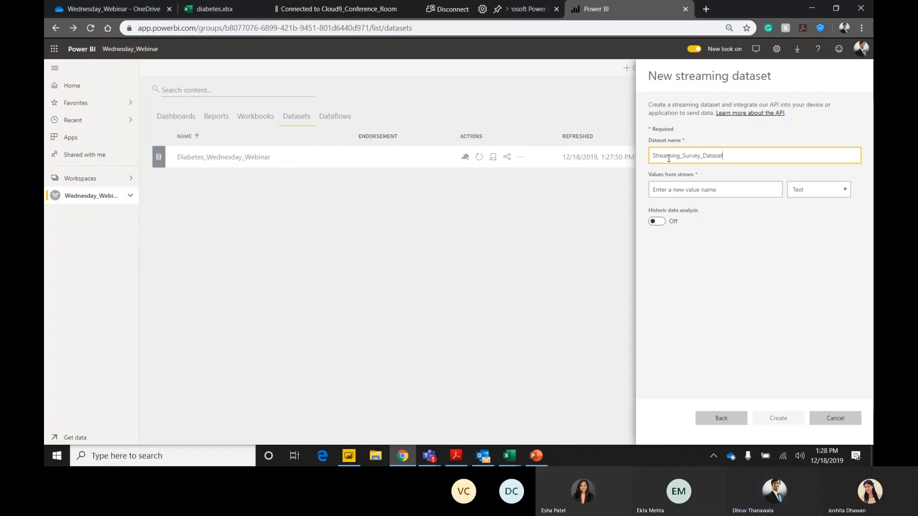
Turn on historic data analysis for the new streaming dataset.
click(677, 190)
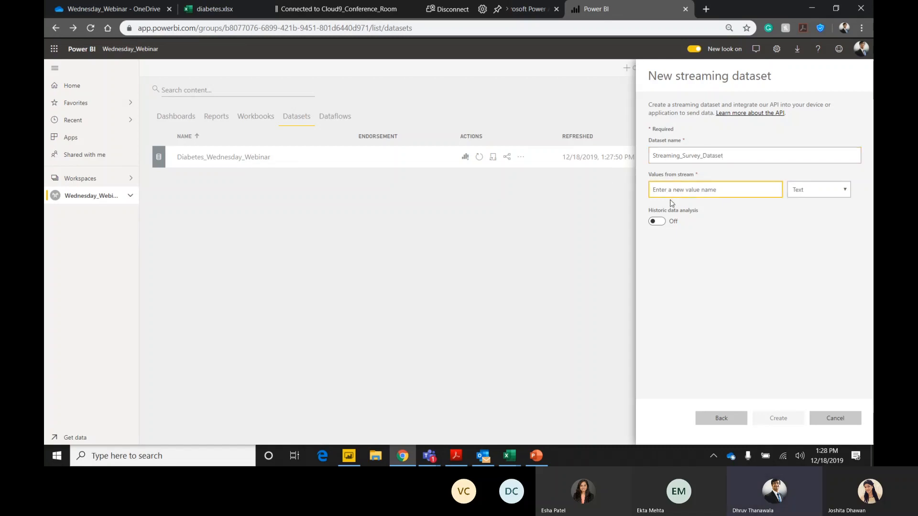
click(654, 224)
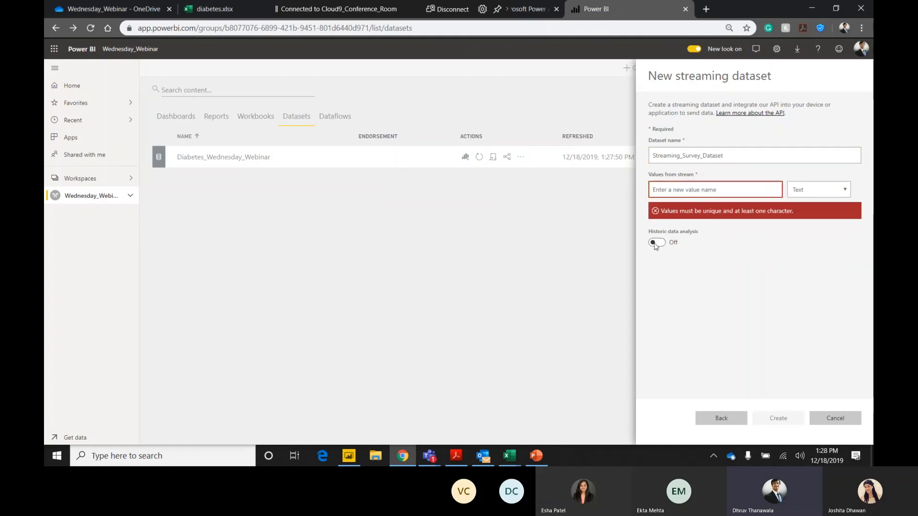
click(654, 242)
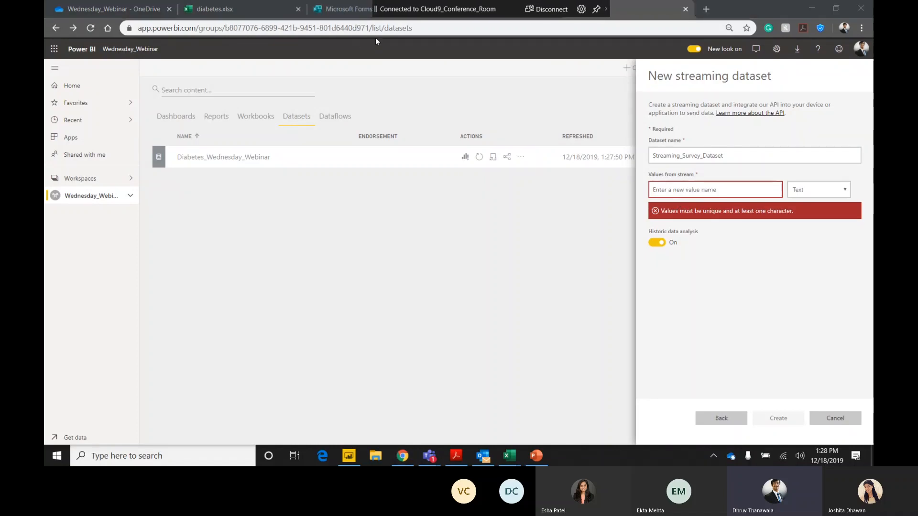
Check the Demo_Survey form questions and add the text values Laptop and Duration to the streaming dataset.
click(338, 8)
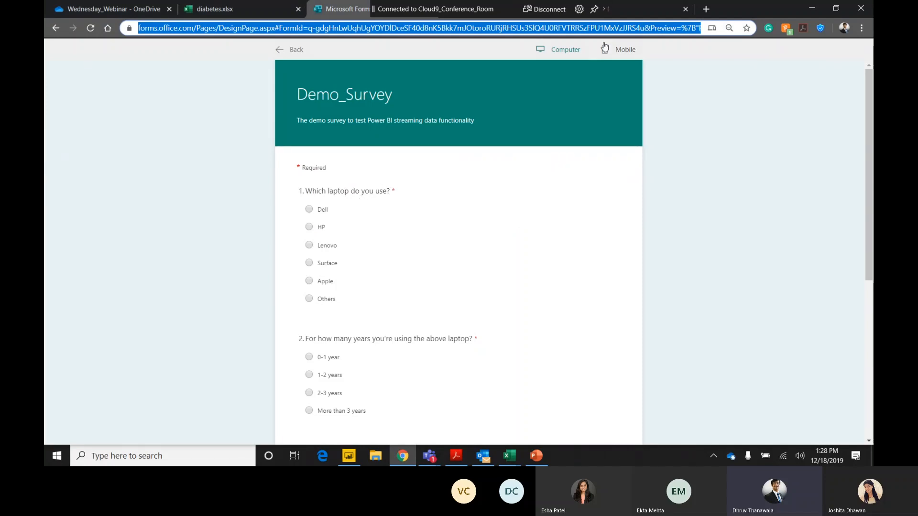
click(630, 8)
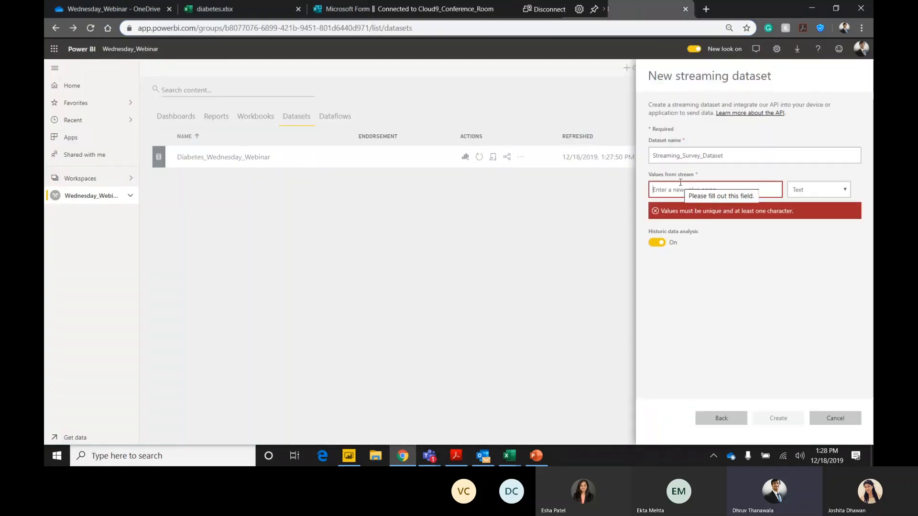
text(Laptop)
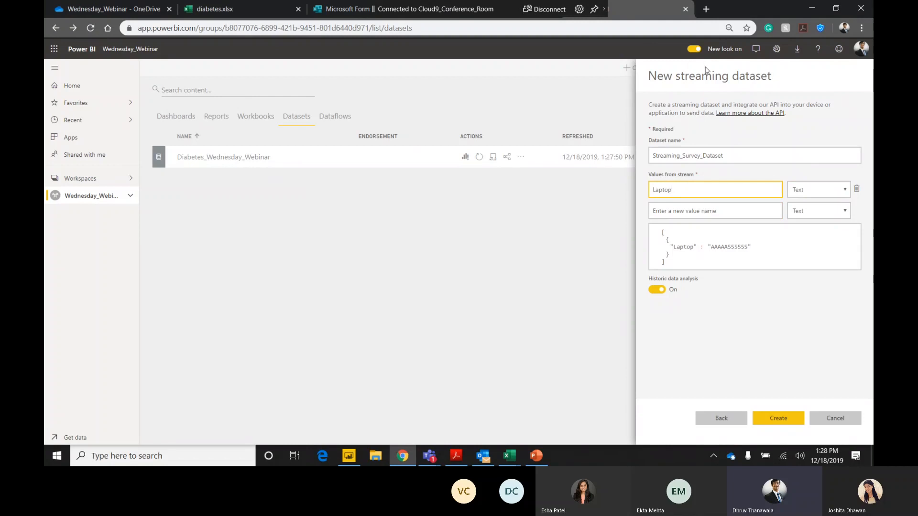
click(704, 211)
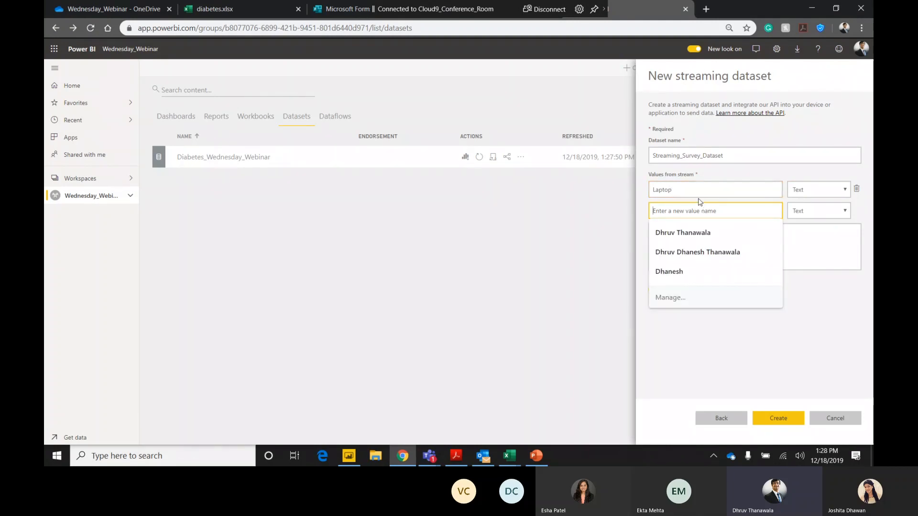
click(700, 196)
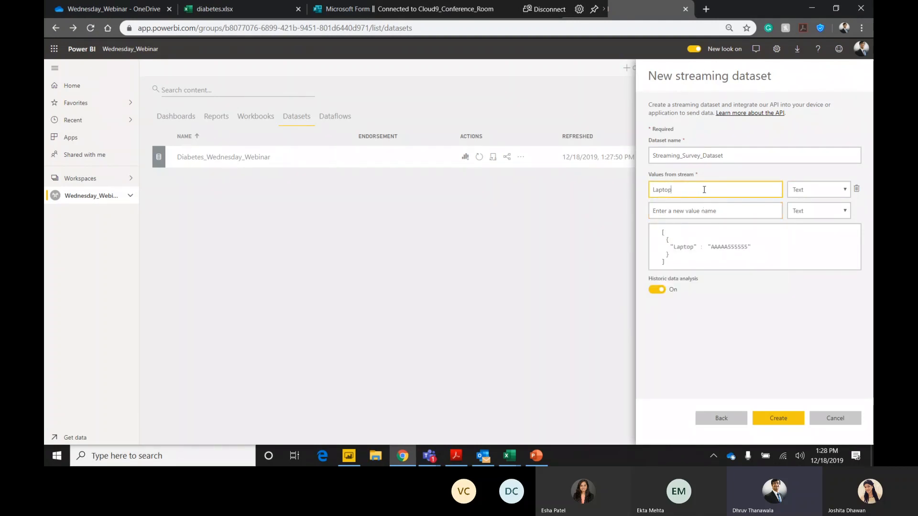
click(684, 212)
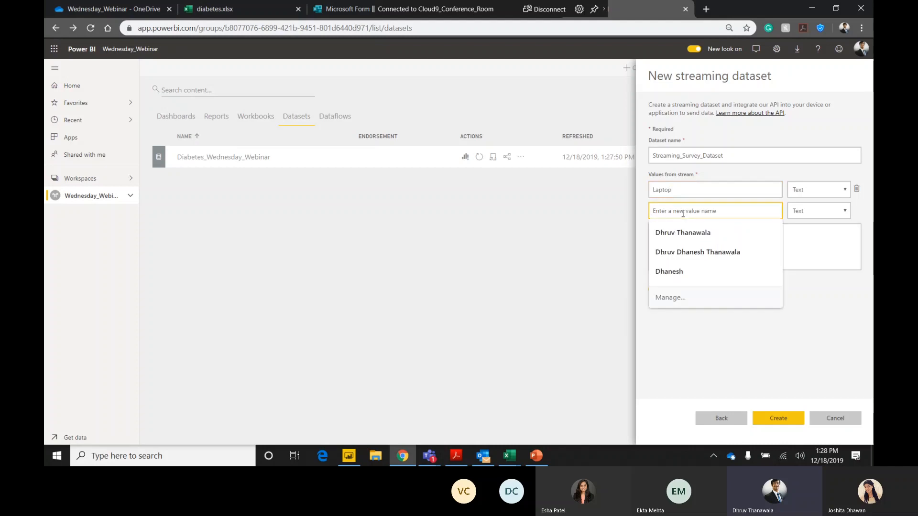
text(Duration)
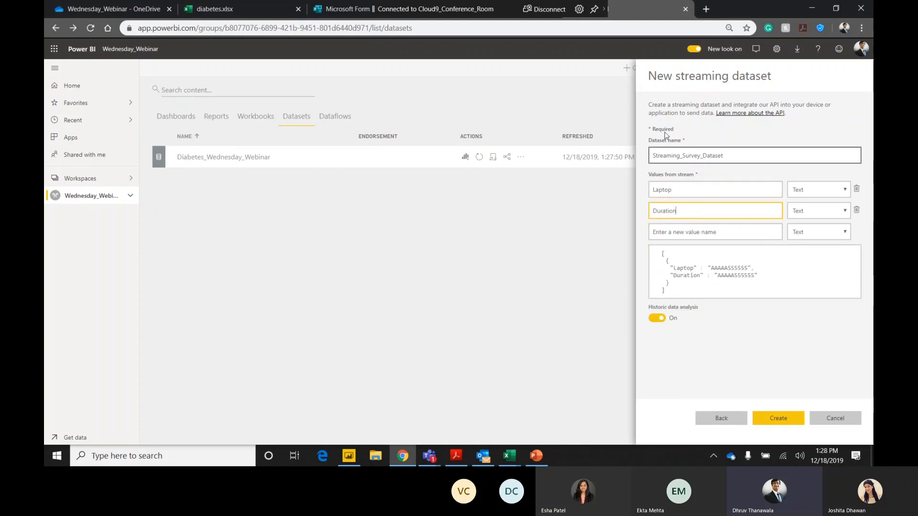
Review the remaining Demo_Survey questions and add the text values Technology and Rating to the streaming dataset.
click(347, 8)
scroll(335, 268, down, 3)
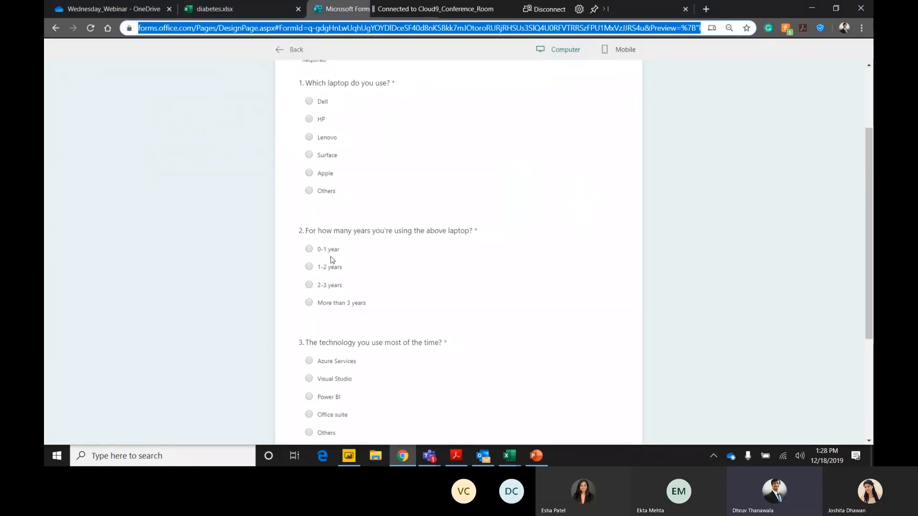
click(642, 10)
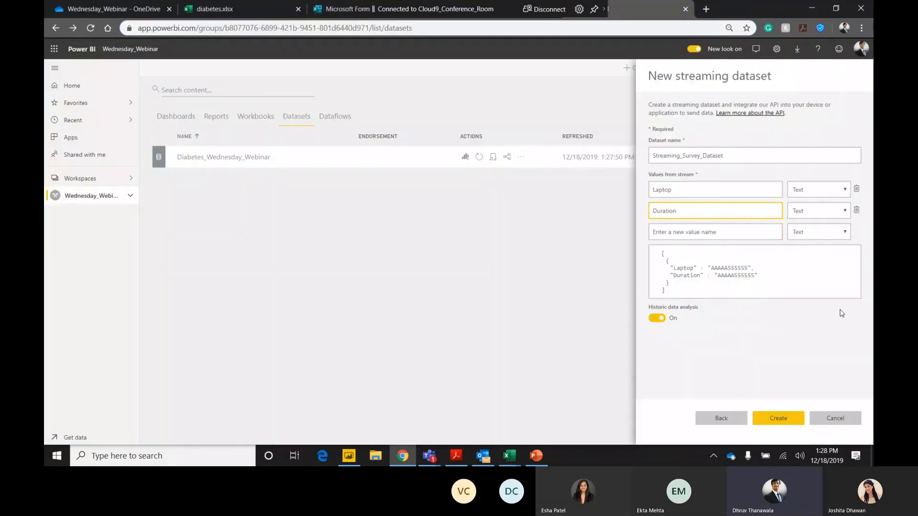
click(723, 231)
text(Te)
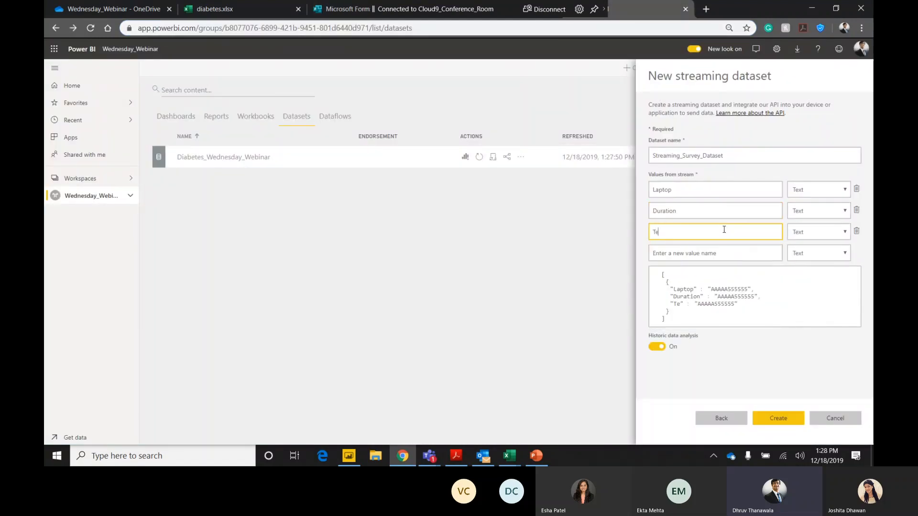
text(chnology)
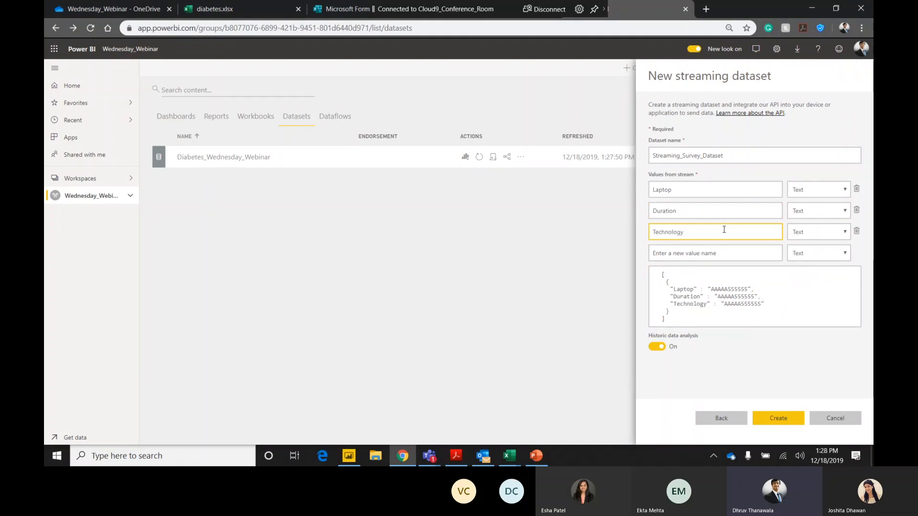
click(742, 247)
text(R)
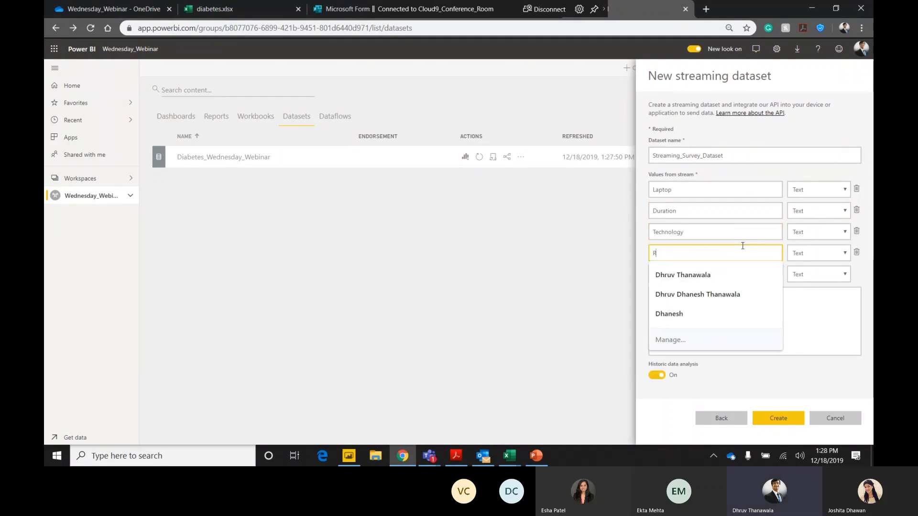
text(ating)
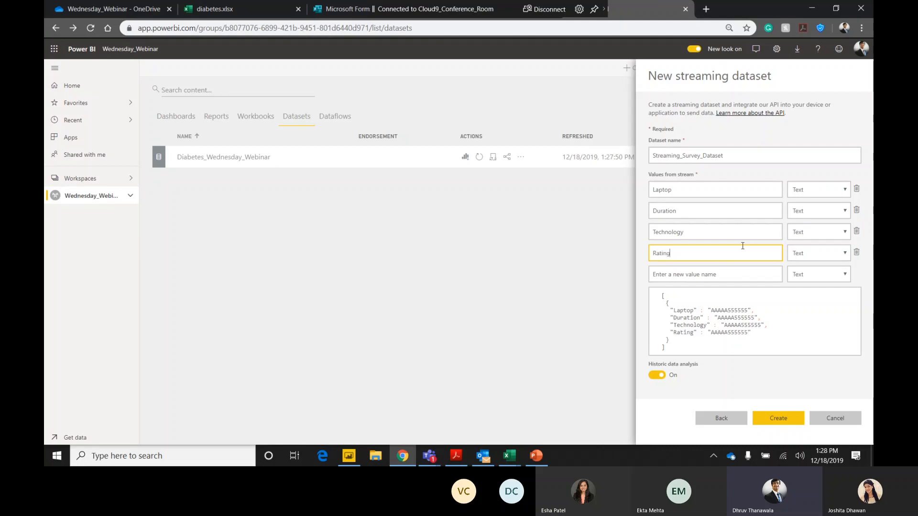
Change the Rating value's type to Number and create Streaming_Survey_Dataset with the four survey values.
click(840, 253)
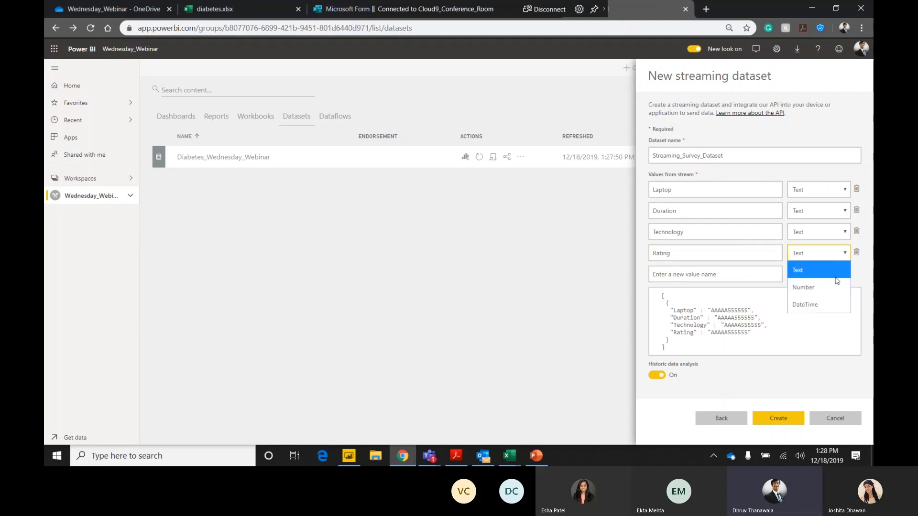
click(830, 287)
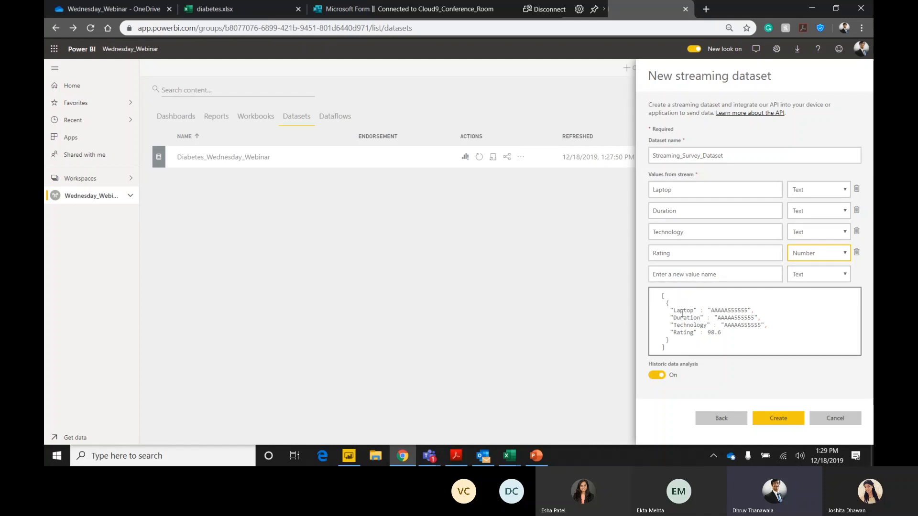
click(659, 298)
key(ctrl+a)
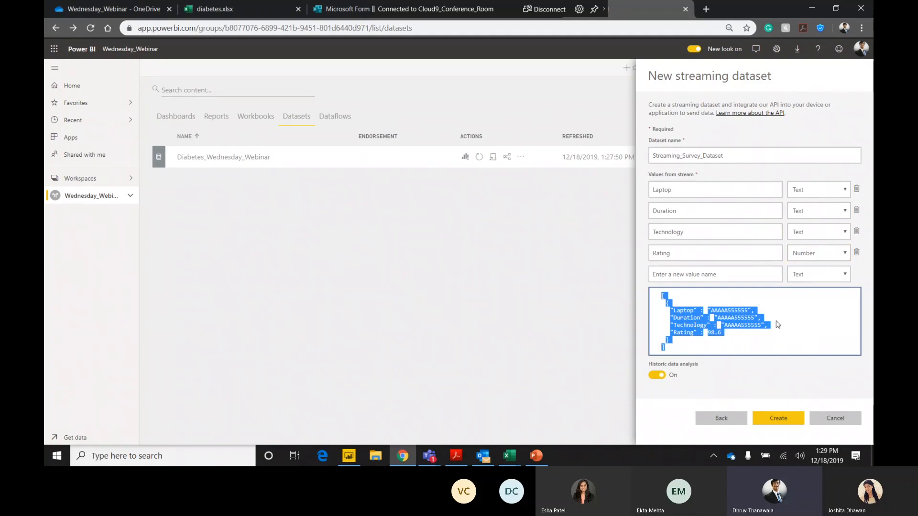
click(777, 419)
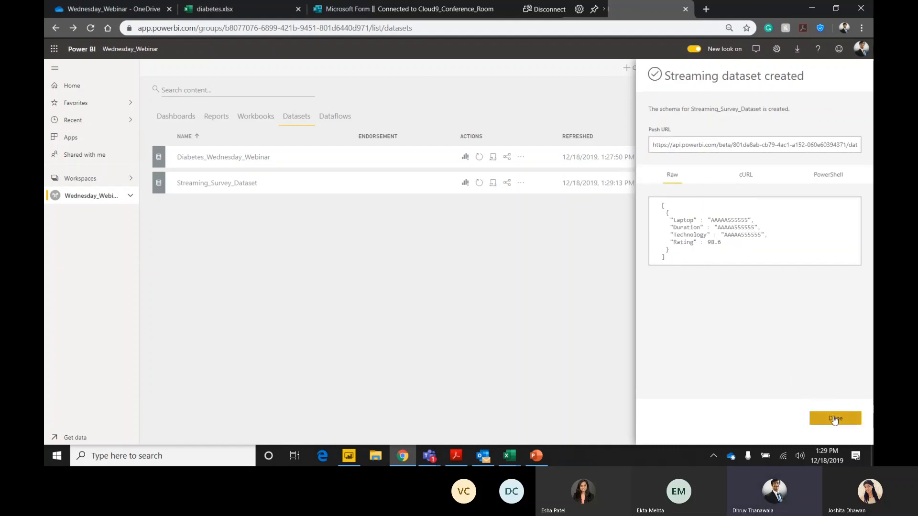
click(836, 418)
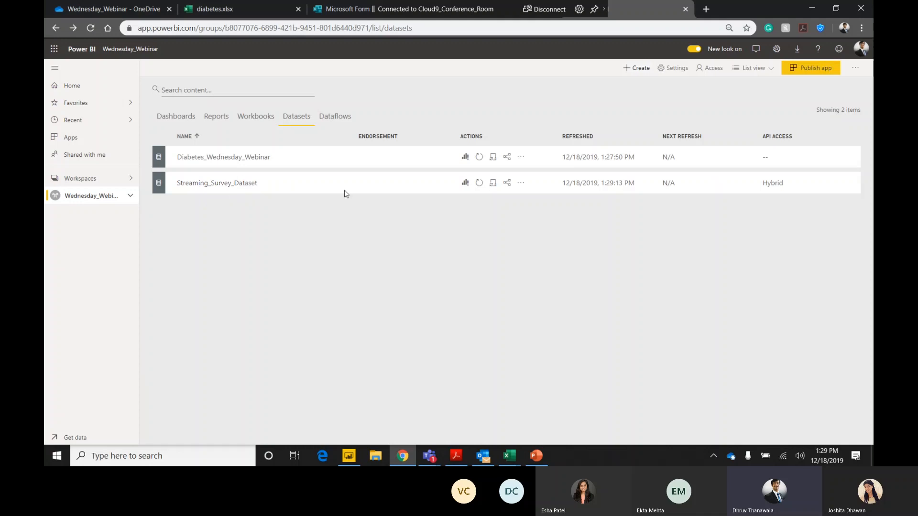
Create a report from Streaming_Survey_Dataset with a table visual showing Laptop, Duration, Technology and Rating.
click(465, 188)
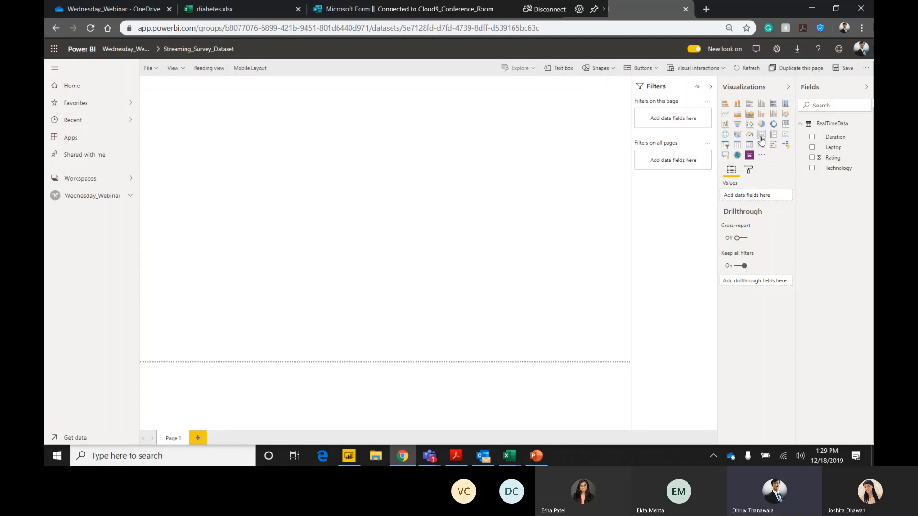
click(737, 146)
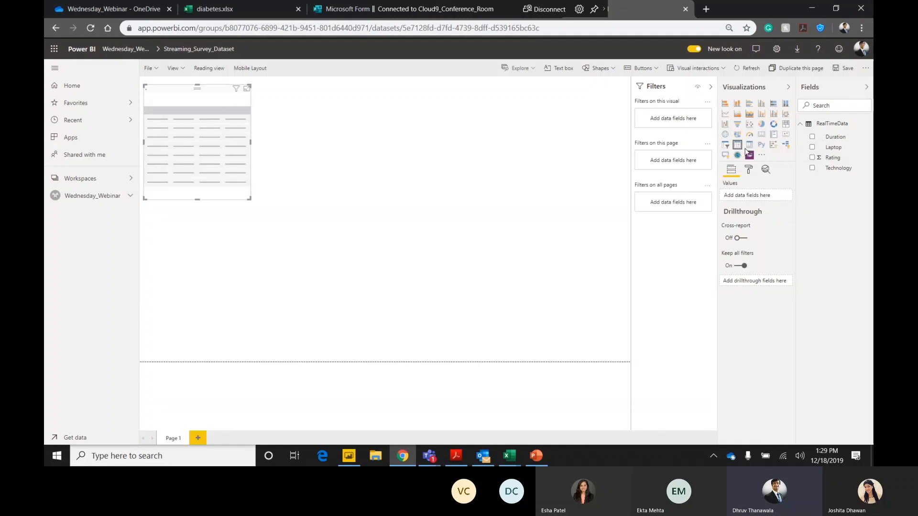
click(812, 147)
click(812, 138)
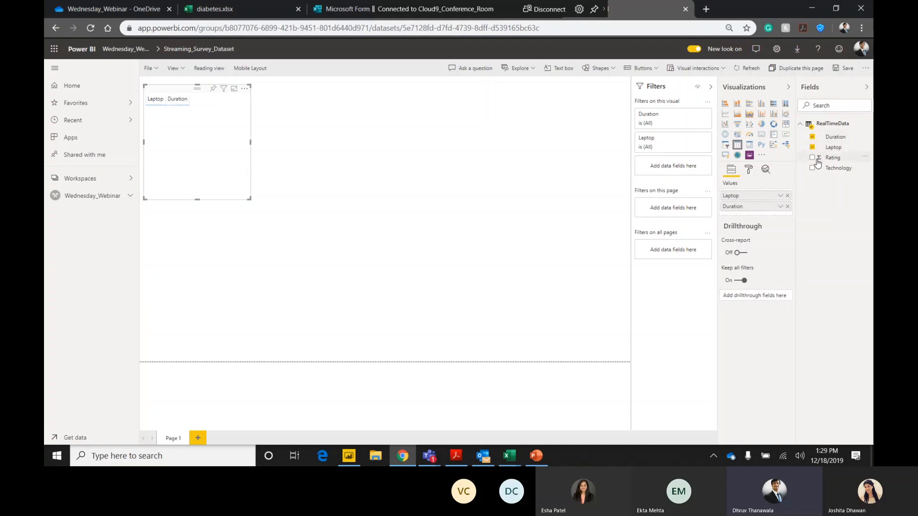
click(812, 168)
click(812, 158)
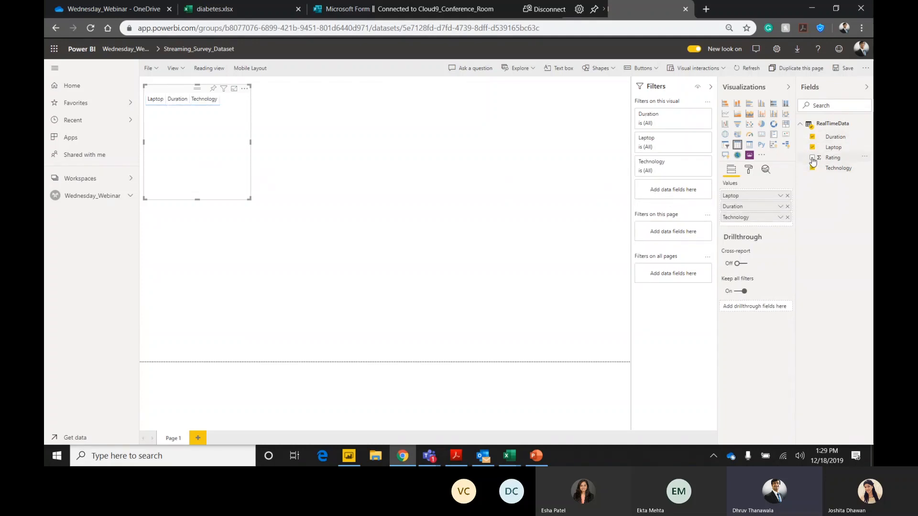
Start pinning the table visual and save the report as Streaming_Survey.
click(213, 88)
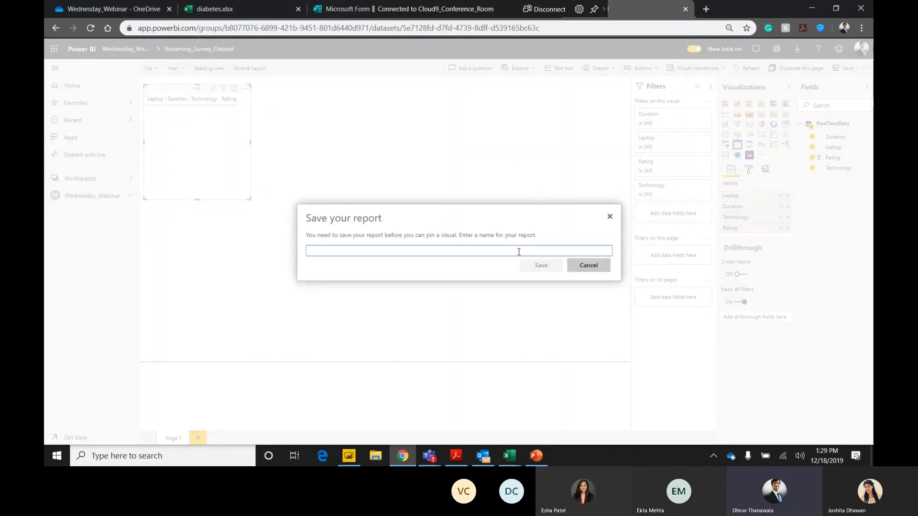
text(Streaming_Survey)
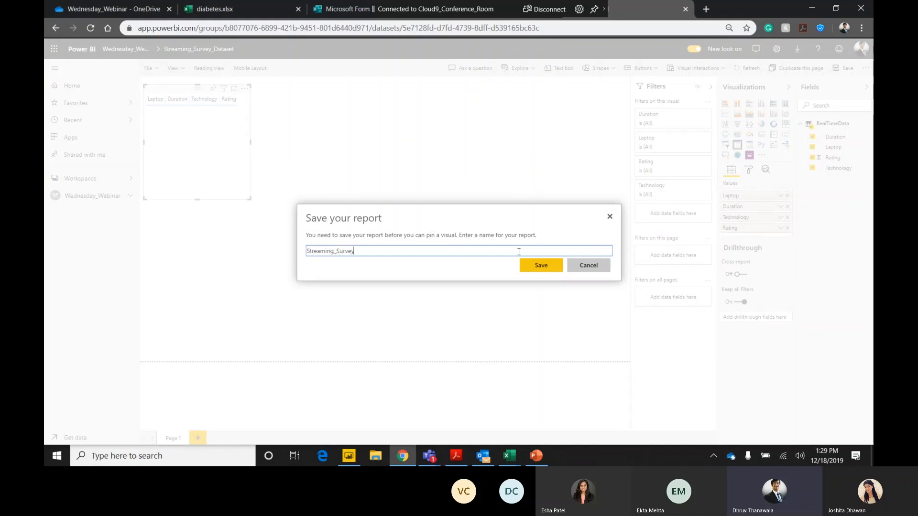
click(540, 266)
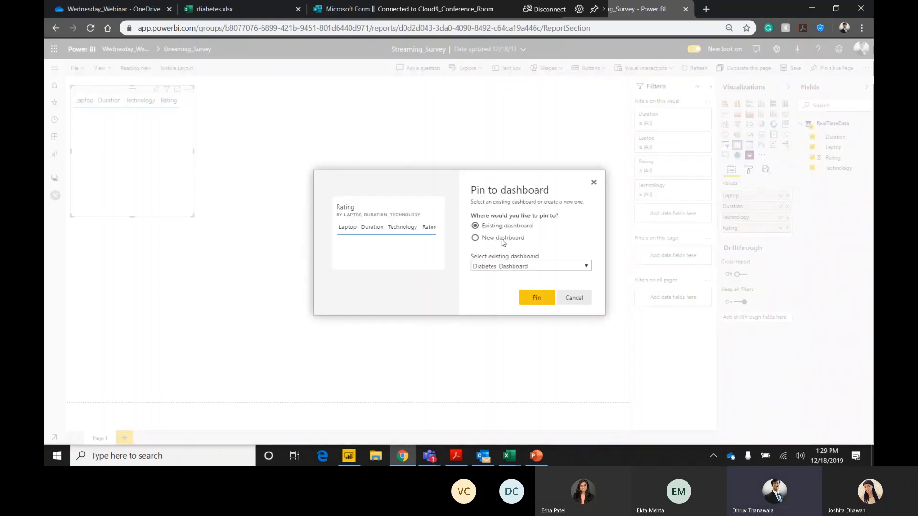
Pin the table to a new dashboard named Streaming_Survey_dash and open that dashboard.
click(501, 239)
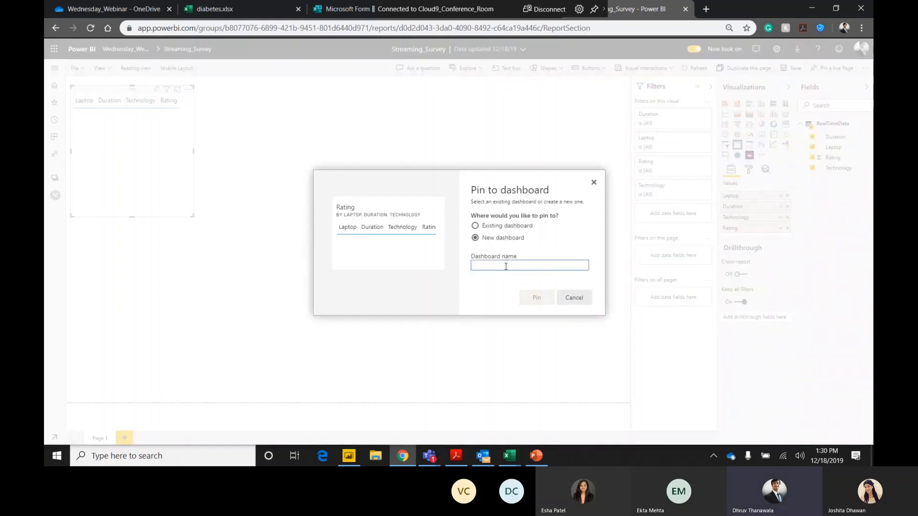
text(Streaming)
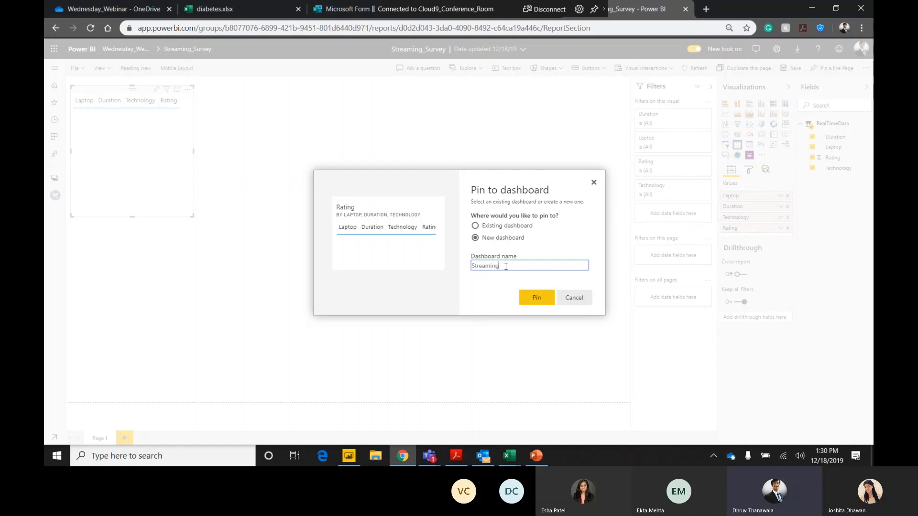
text(_Strve)
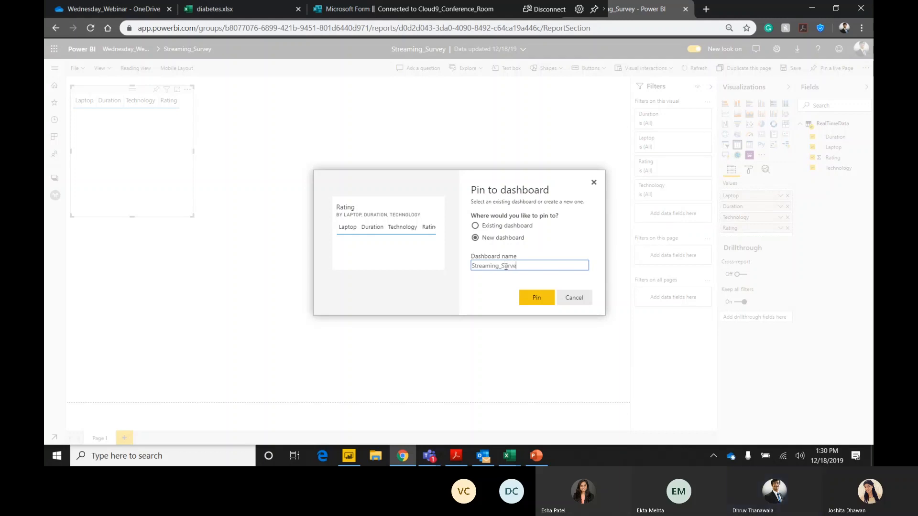
text(y_dash)
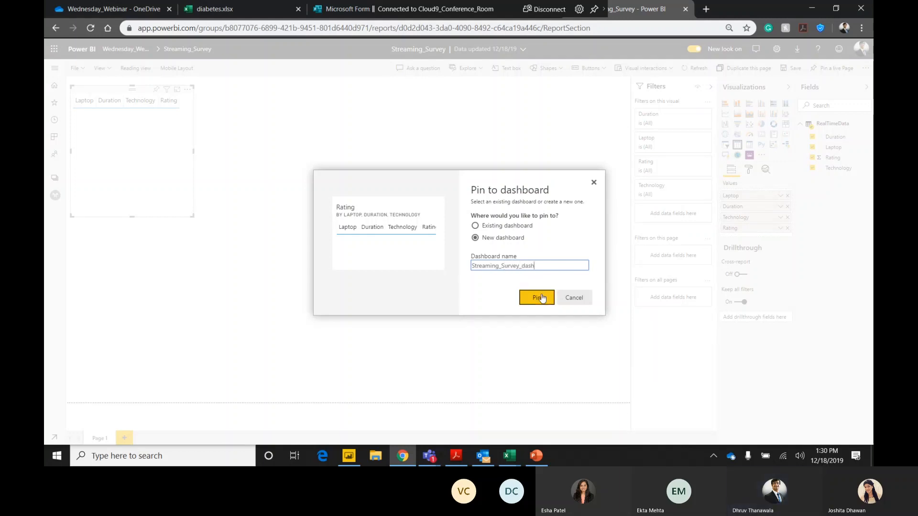
click(537, 298)
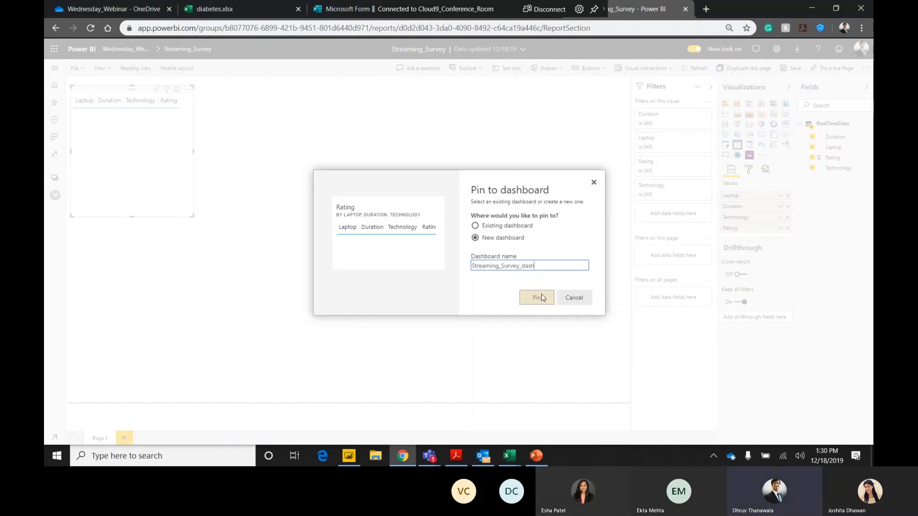
click(817, 123)
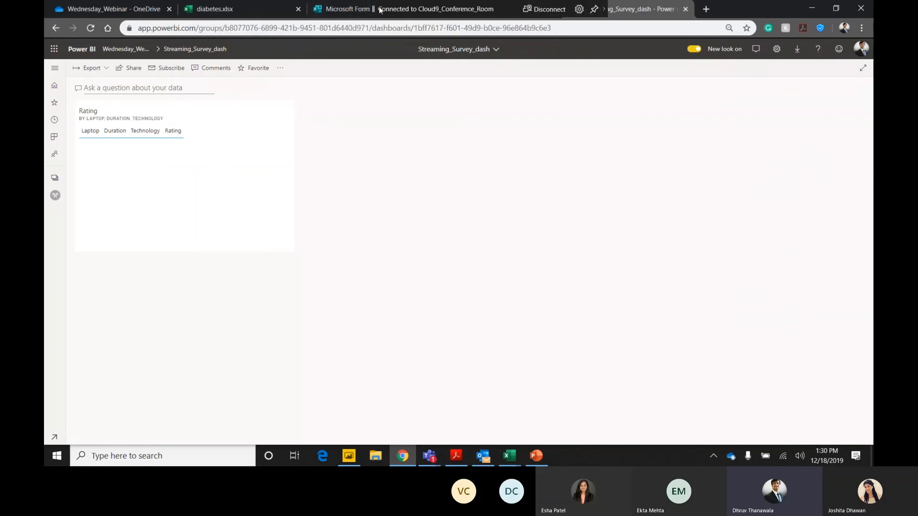
Switch to Power Automate and start a new automated flow named Streaming_Survey_PBI.
drag(375, 10, 221, 9)
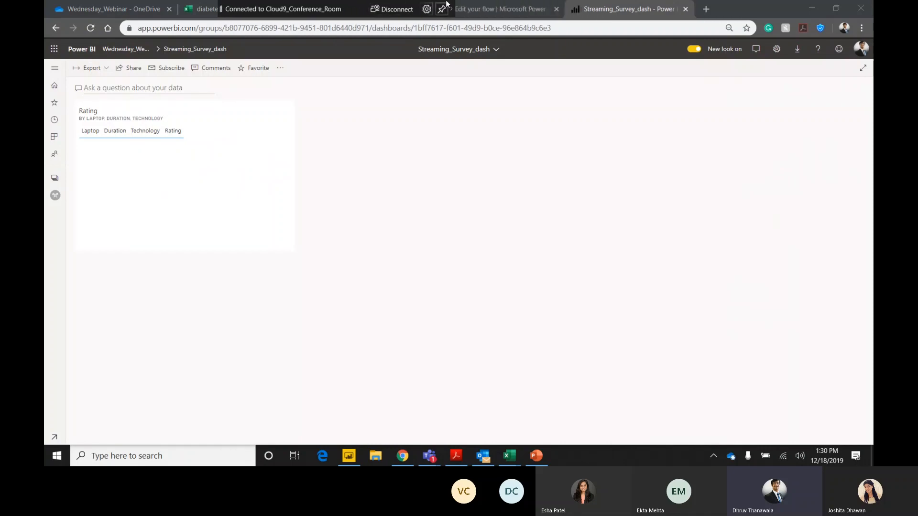
click(496, 12)
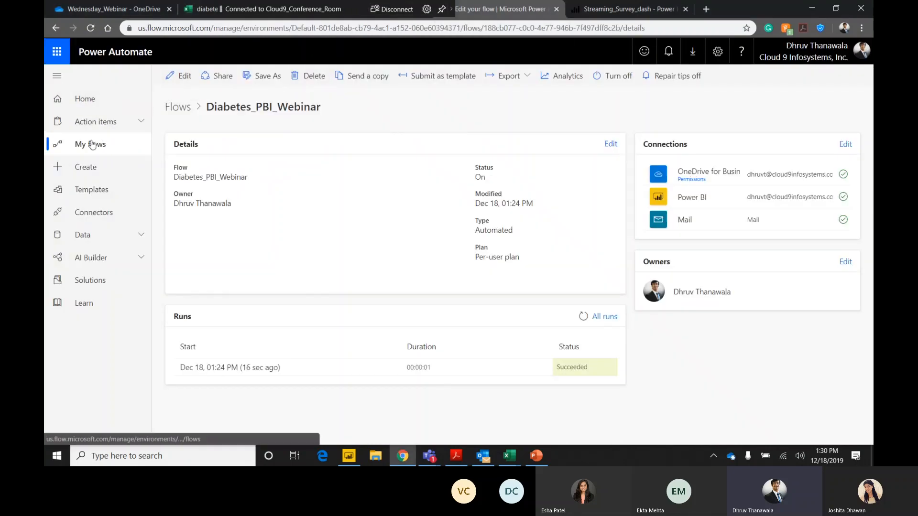
click(98, 168)
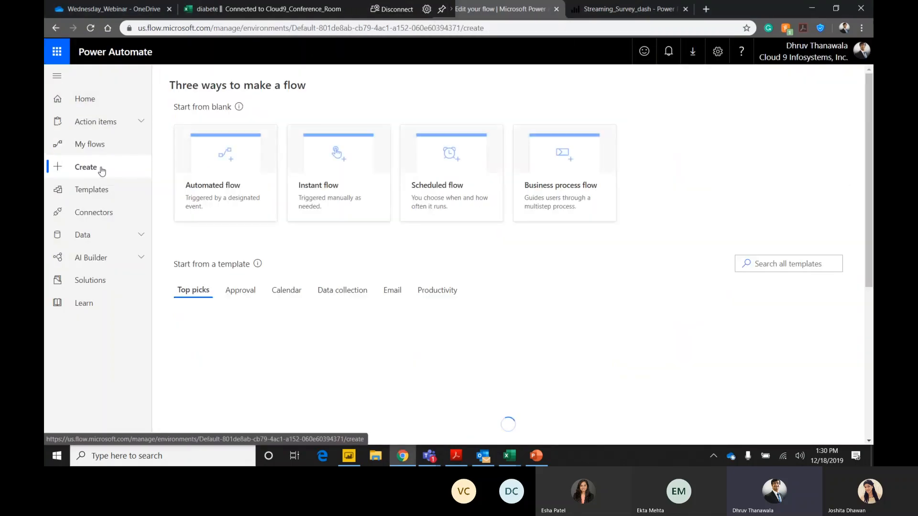
click(217, 189)
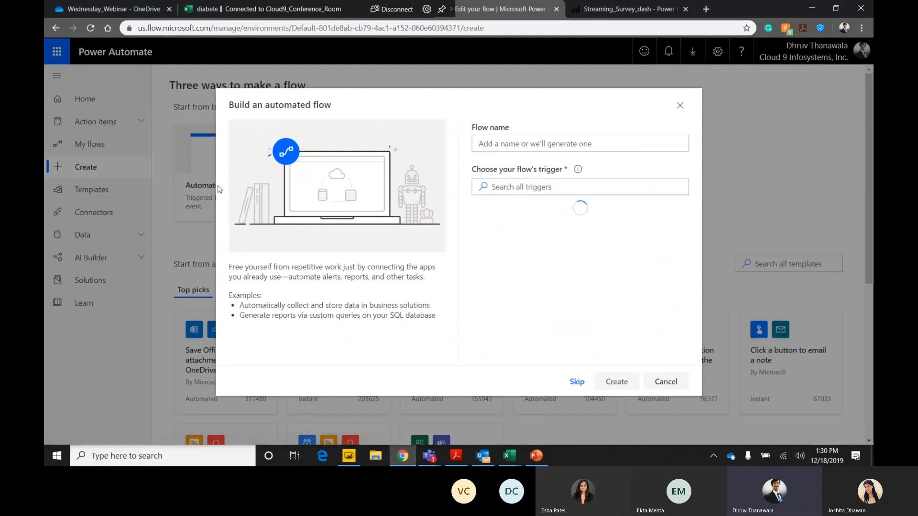
click(549, 139)
text(S)
text(trea)
key(BackSpace)
text(eamin)
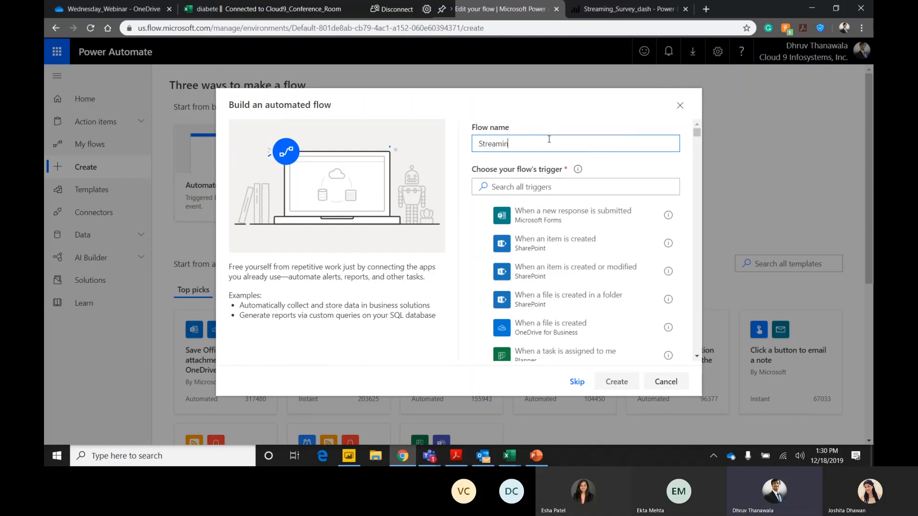
text(g Surv)
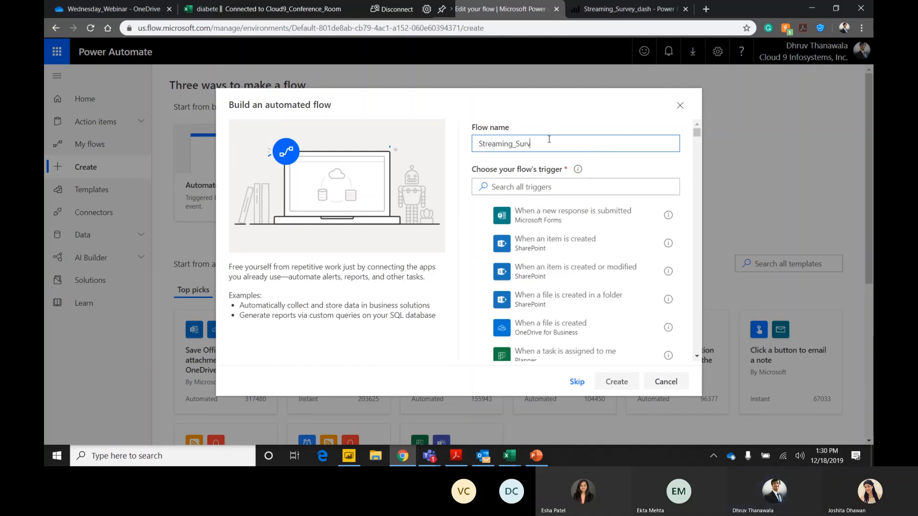
text(ey_PBI)
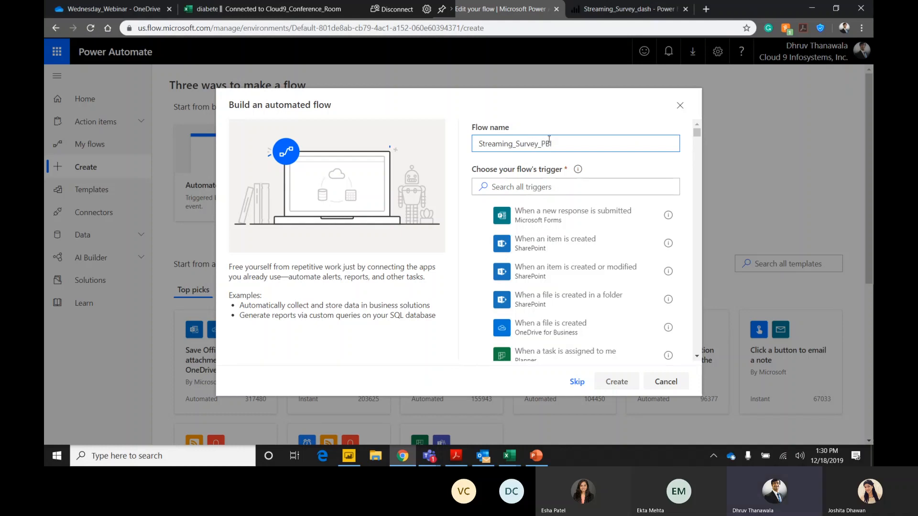
Create the flow with the Microsoft Forms trigger When a new response is submitted, using the Demo_Survey form.
click(551, 182)
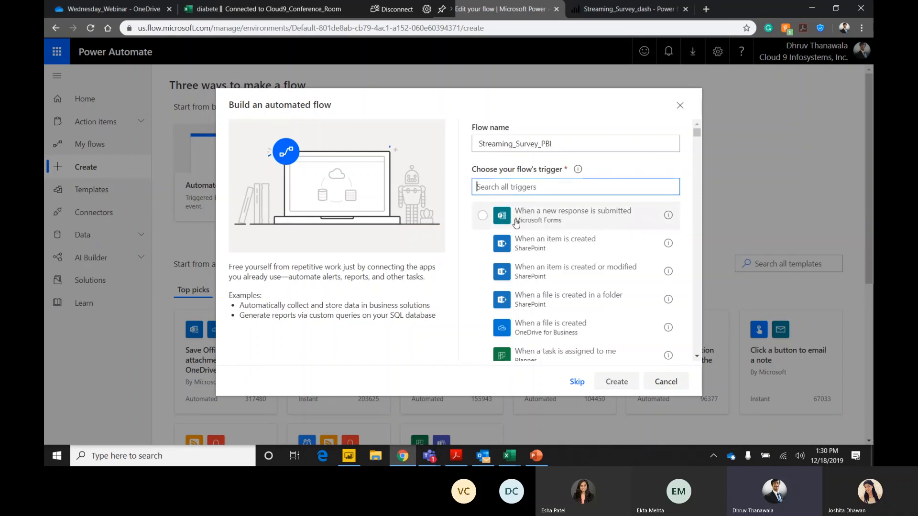
click(570, 220)
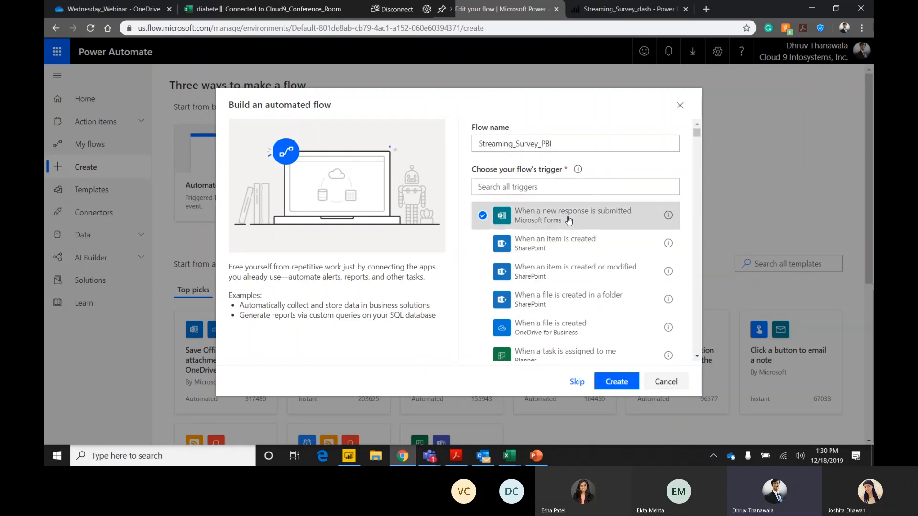
click(618, 389)
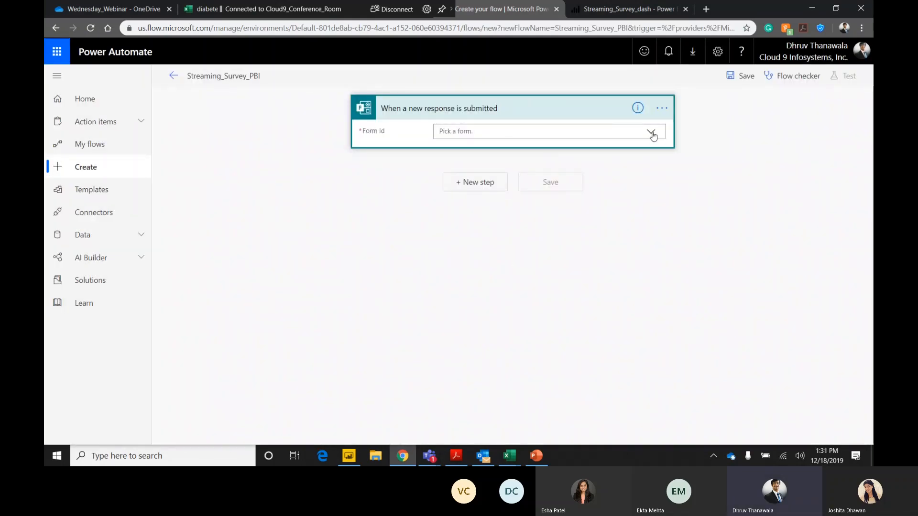
click(651, 132)
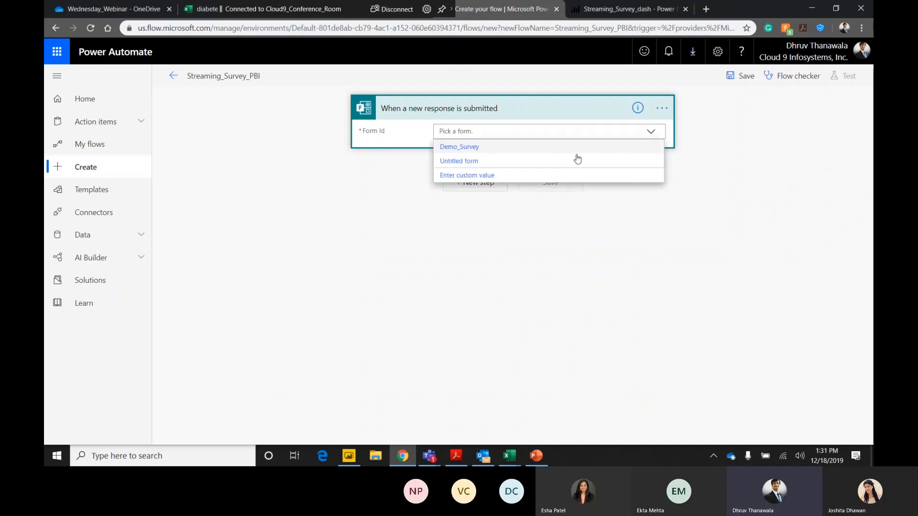
click(470, 149)
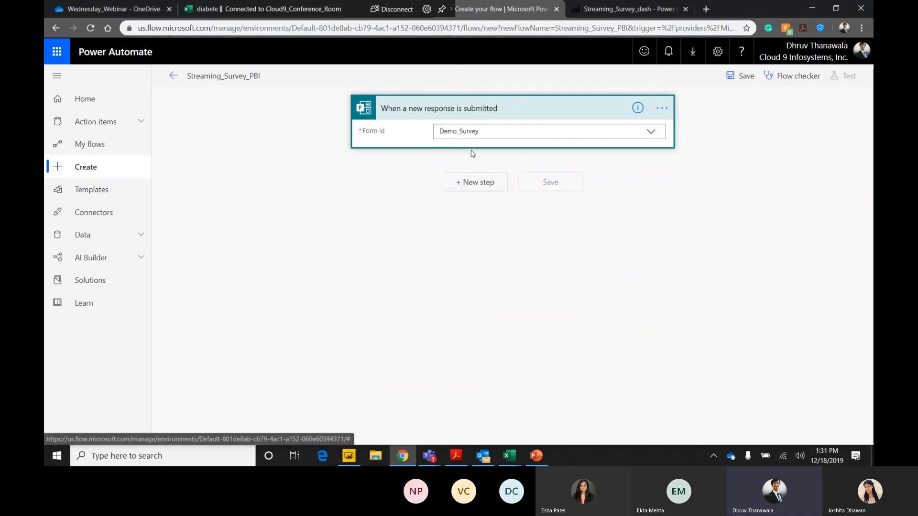
Search the flow actions for forms and add the Microsoft Forms action Get response details as the next flow step.
click(476, 191)
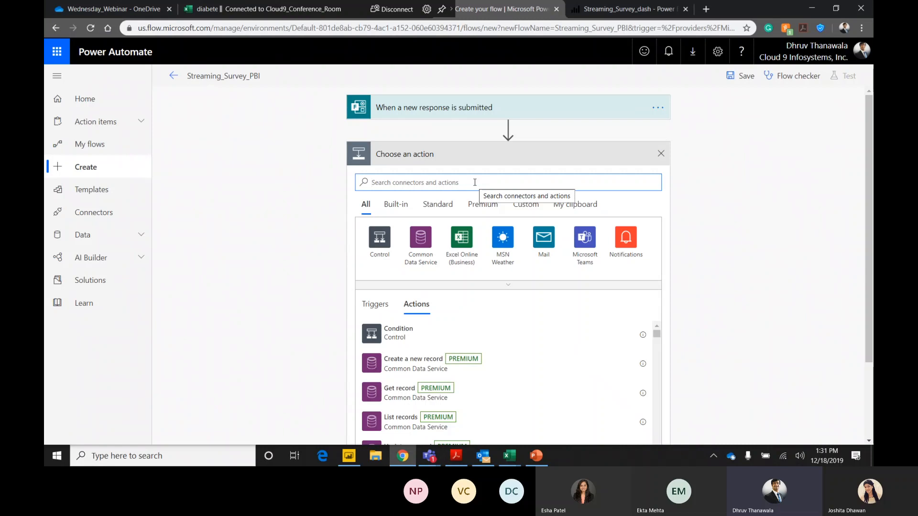
text(f)
key(BackSpace)
text(forms)
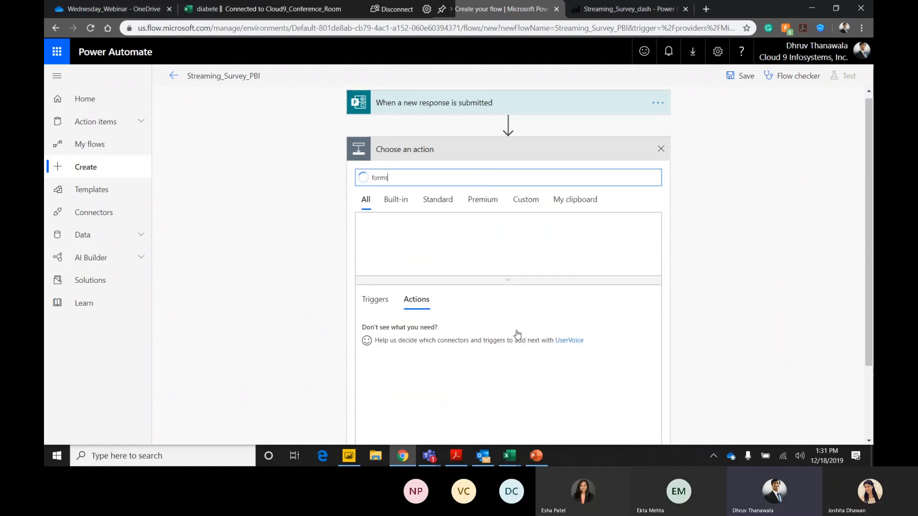
scroll(516, 332, down, 2)
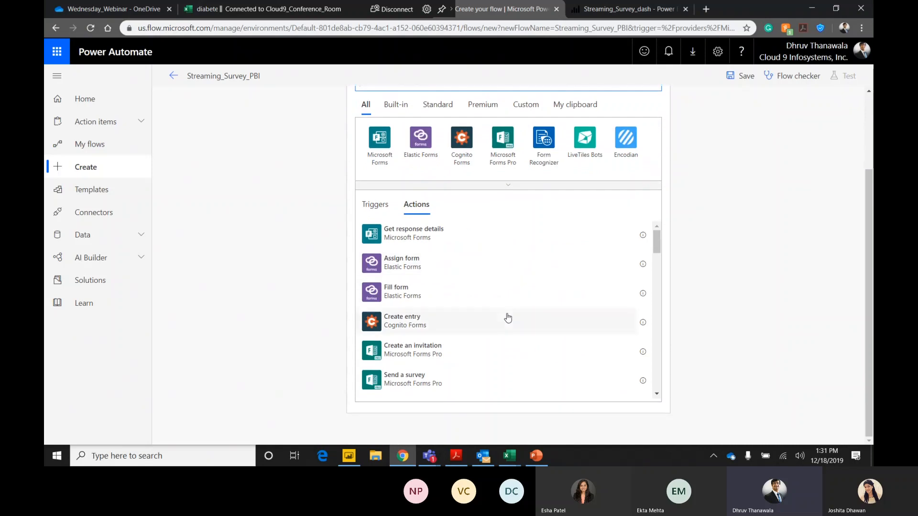
click(420, 233)
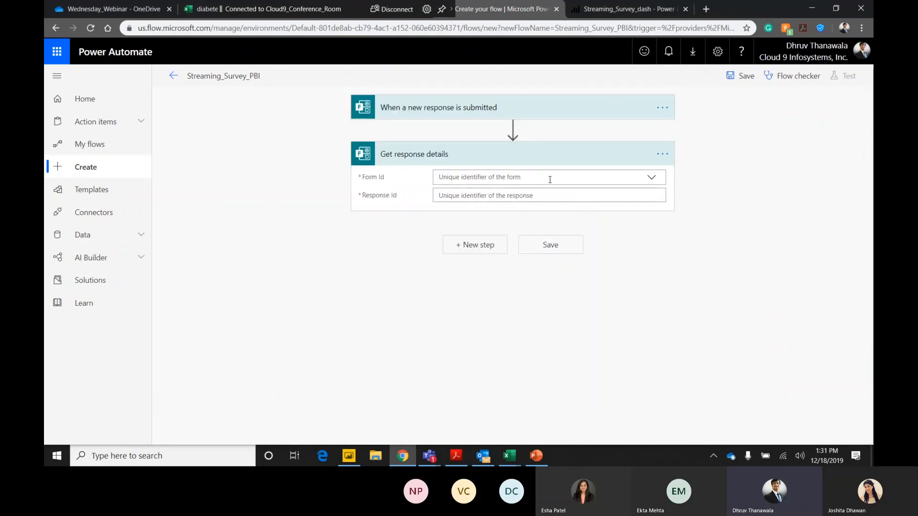
Configure Get response details with the Demo_Survey form and List of response notifications Response Id as the response ID.
click(653, 177)
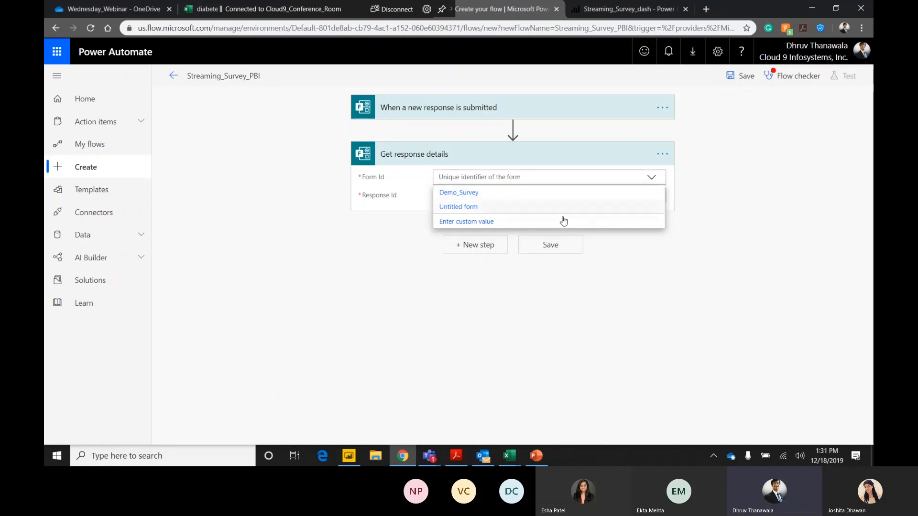
click(468, 193)
click(569, 191)
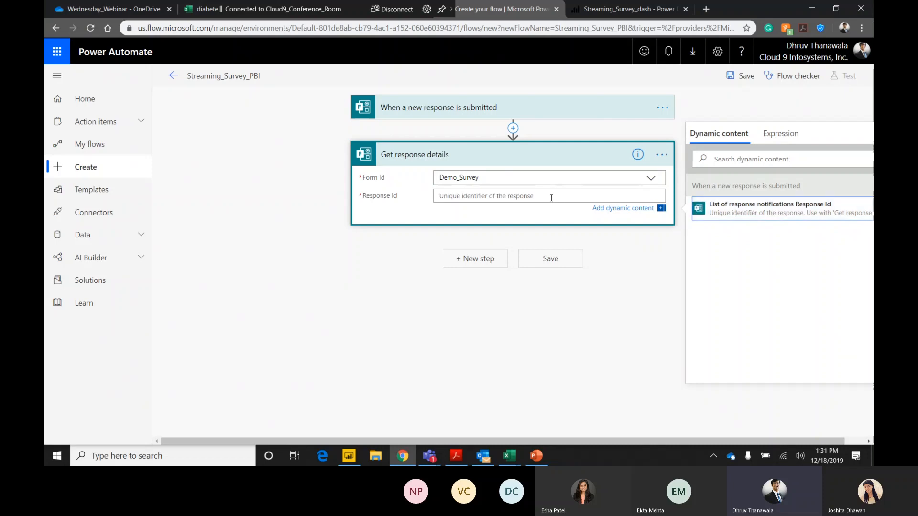
click(717, 213)
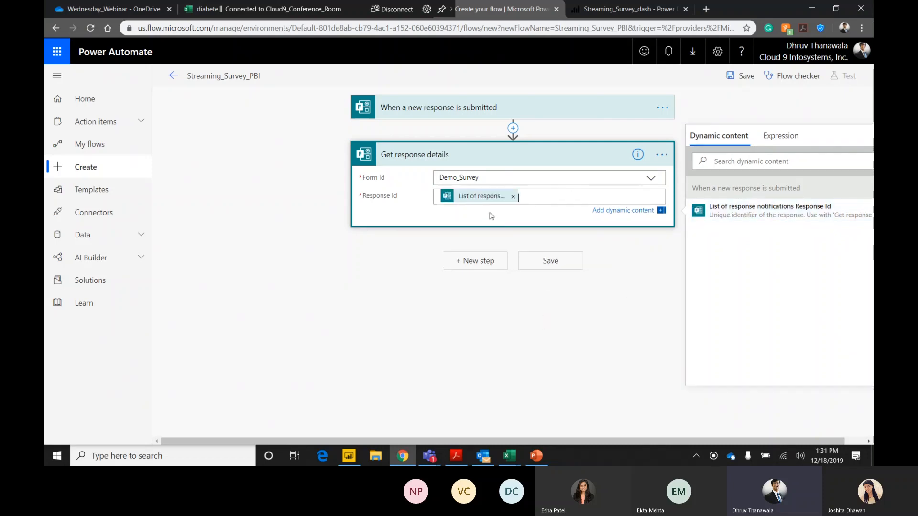
Search the flow actions for power bi and add the Power BI action Add rows to a dataset as the next flow step.
click(491, 266)
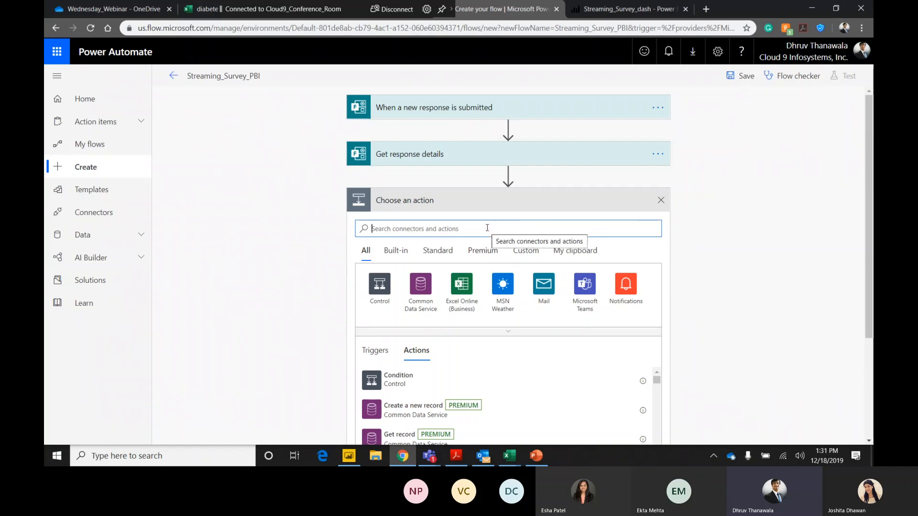
text(power bi)
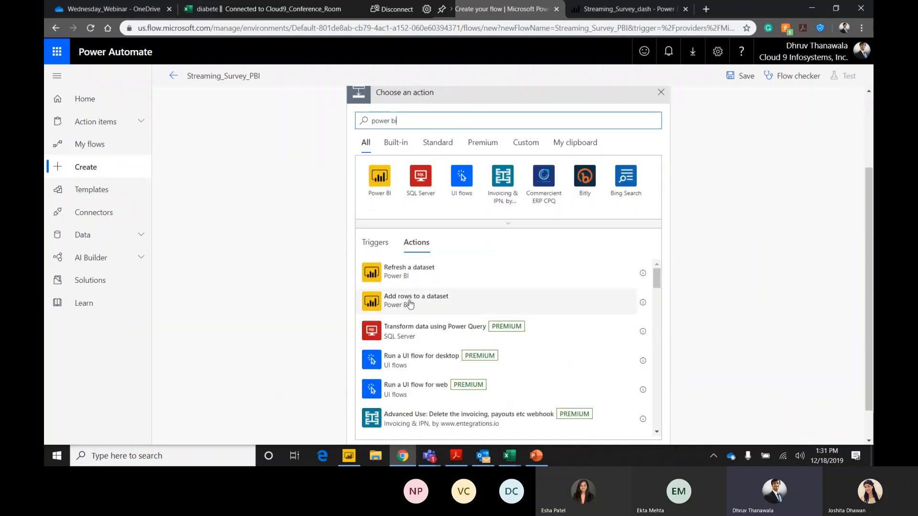
click(410, 304)
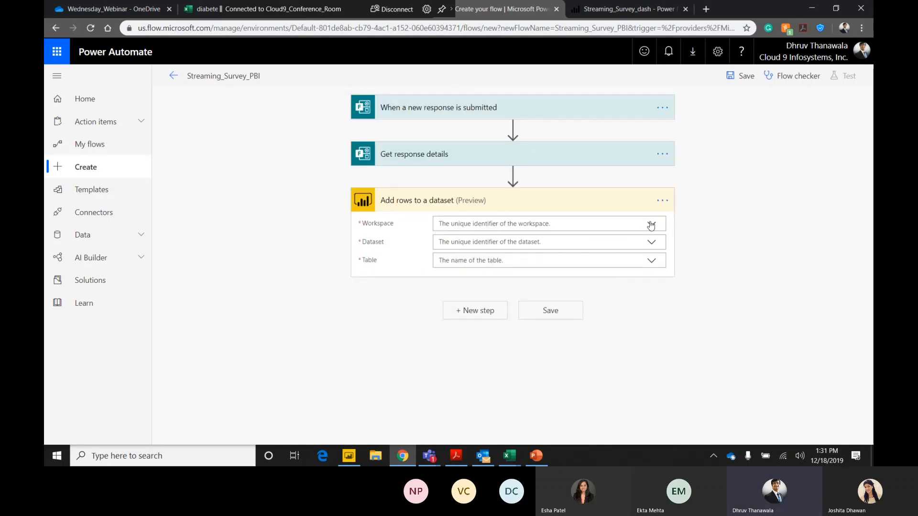
Set the Add rows to a dataset target to workspace Wednesday_Webinar, dataset Streaming_Survey_Dataset and table RealTimeData.
click(652, 224)
scroll(593, 321, down, 2)
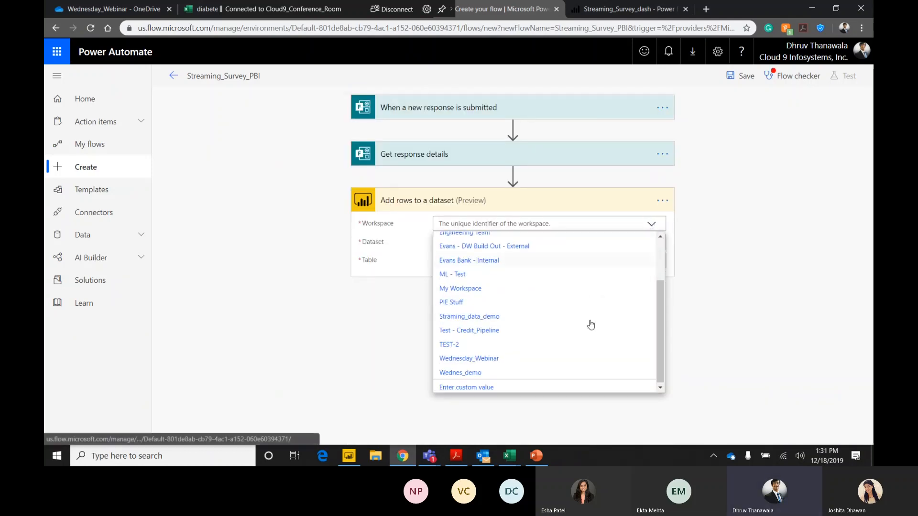
click(470, 360)
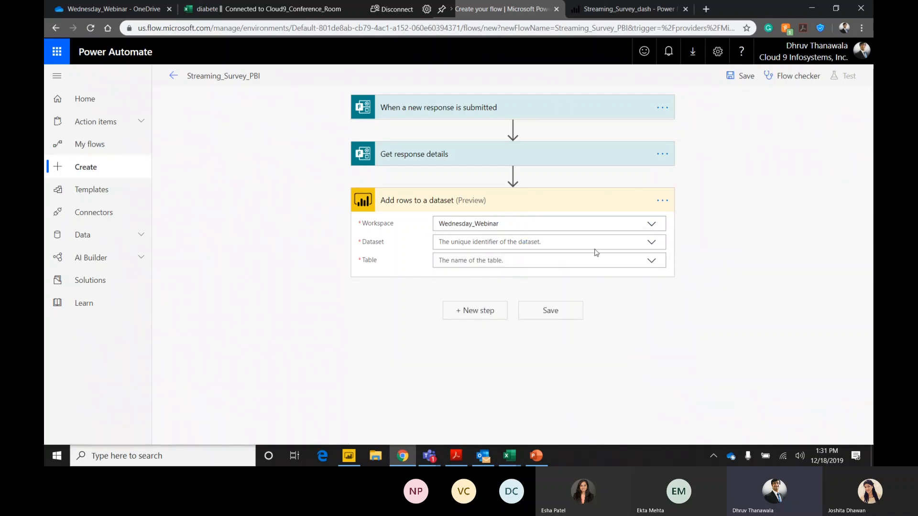
click(652, 242)
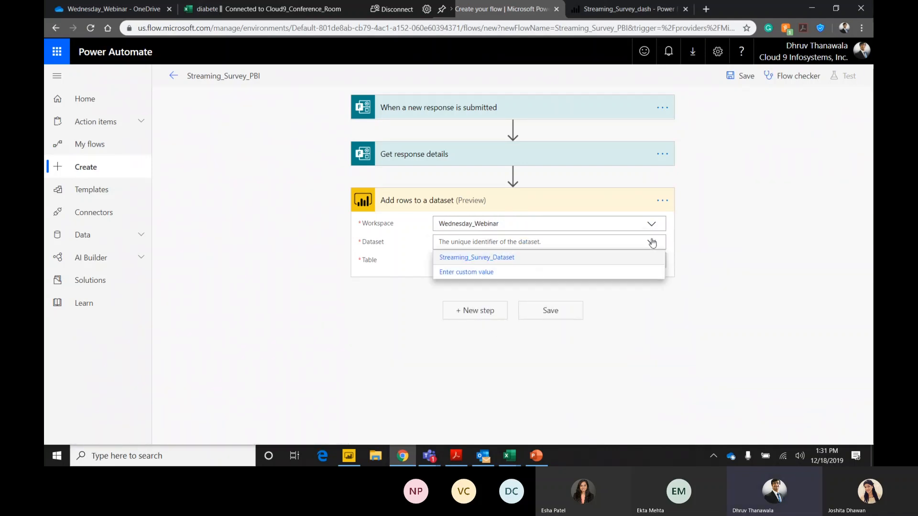
click(492, 261)
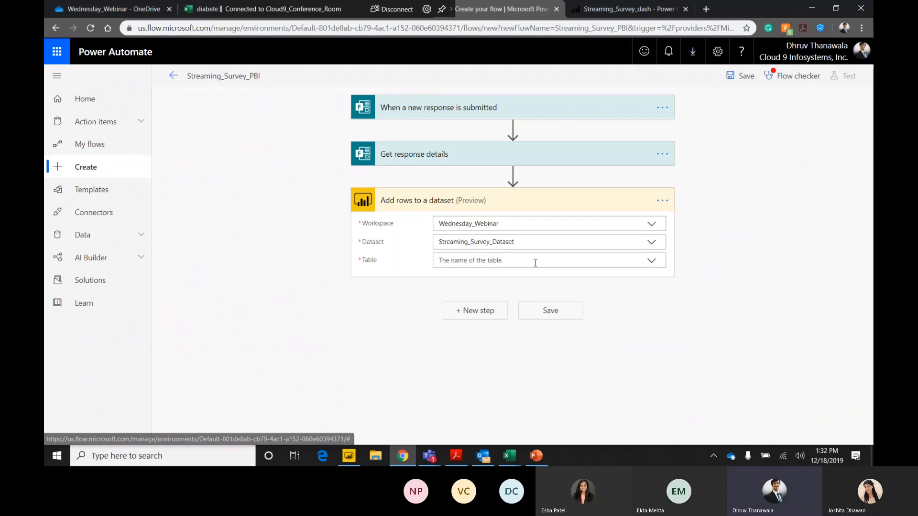
click(645, 266)
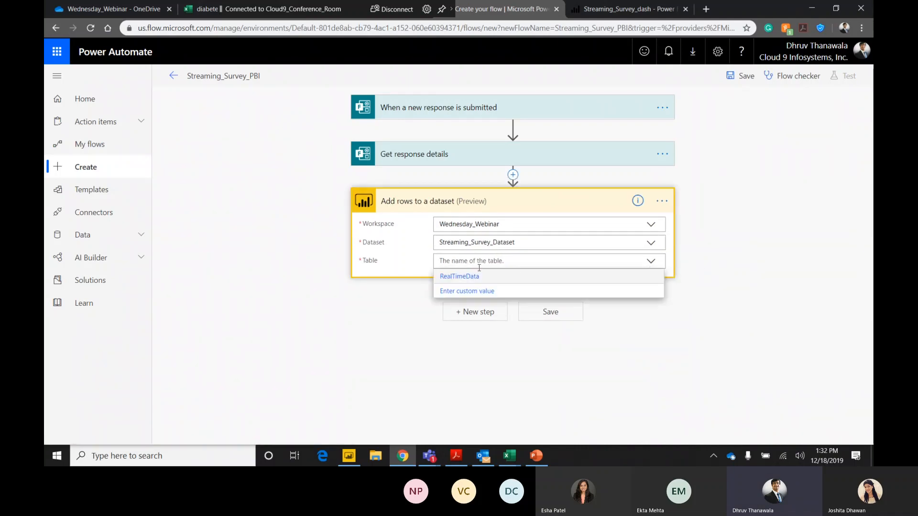
click(467, 280)
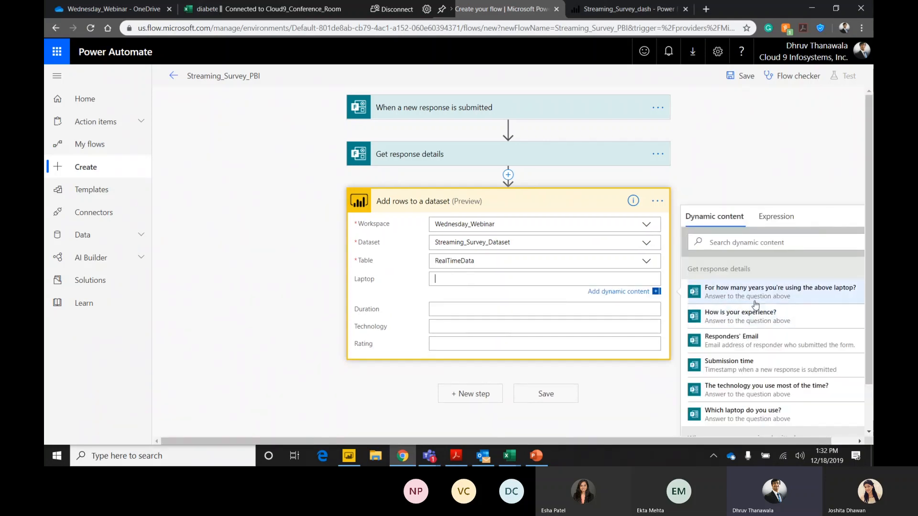
Map Laptop to the answer "Which laptop do you use?" and Duration to "For how many years you're using the above laptop?".
drag(685, 441, 717, 443)
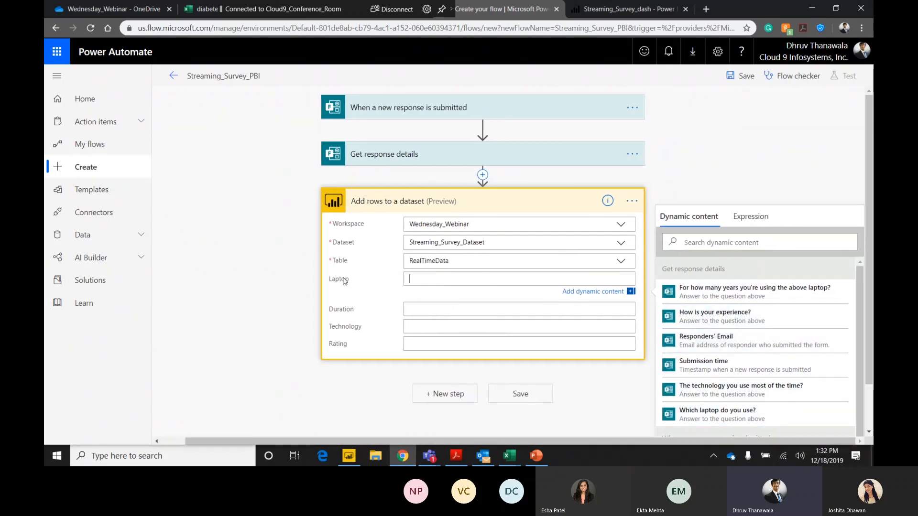
click(709, 419)
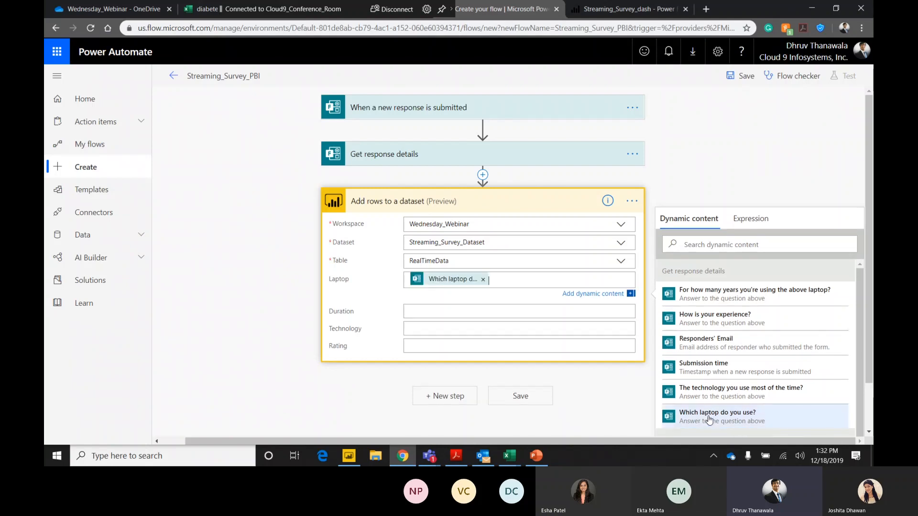
click(445, 309)
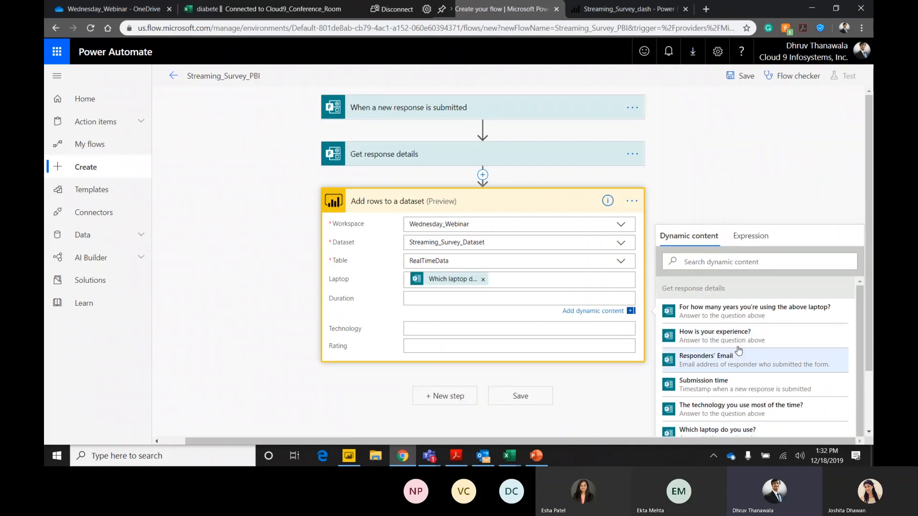
click(758, 314)
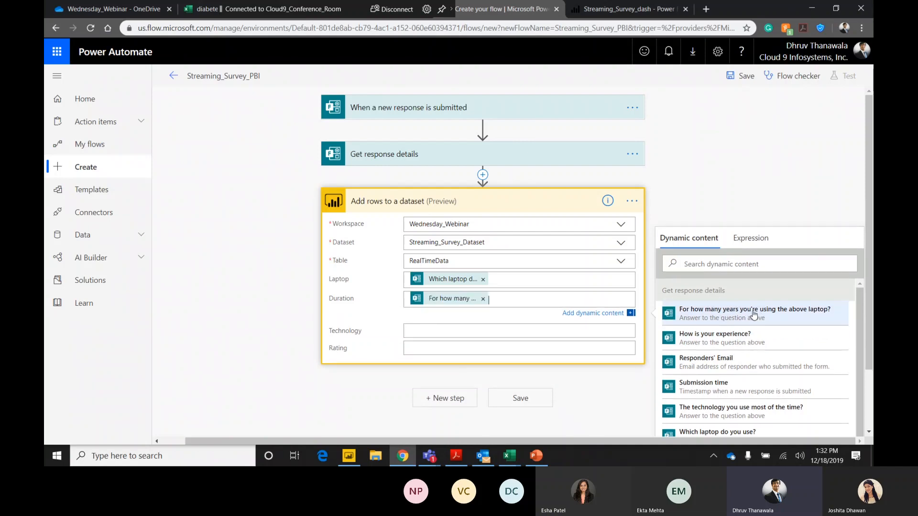
Map Technology to the answer "The technology you use most of the time?" and Rating to "How is your experience?".
click(455, 328)
scroll(736, 377, down, 1)
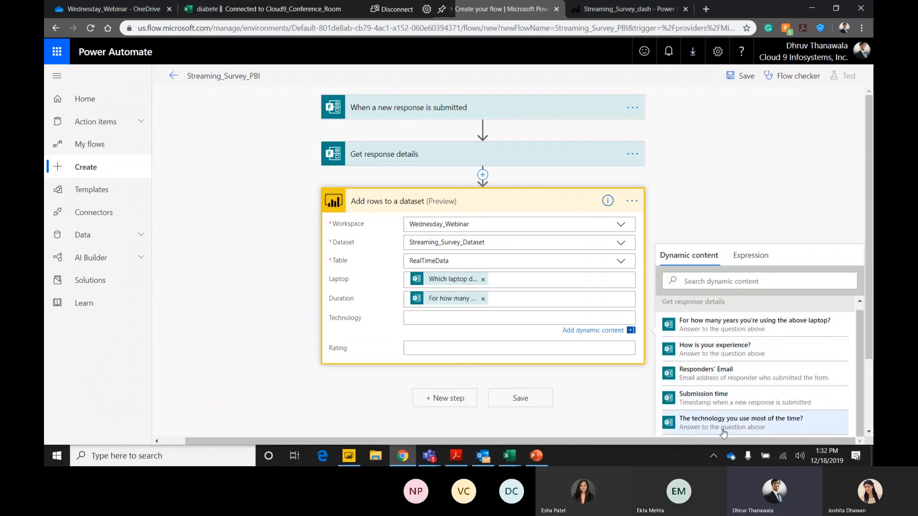
click(734, 424)
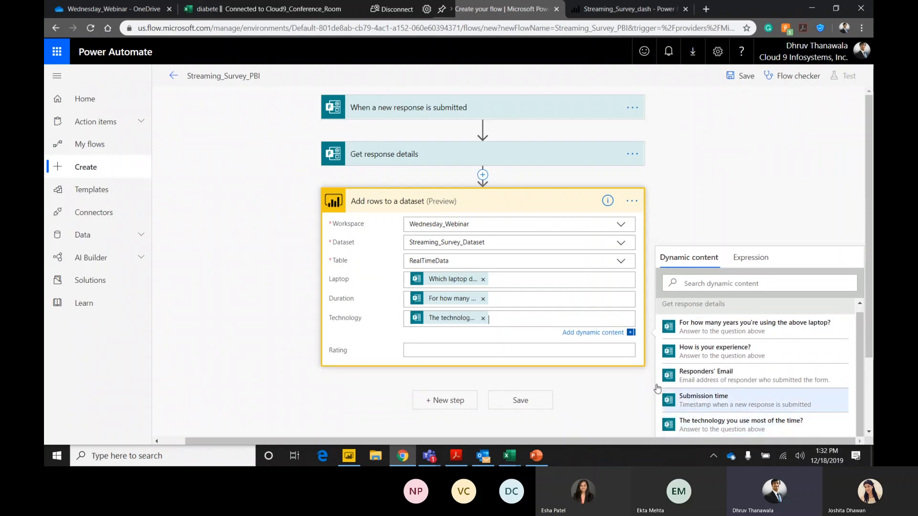
click(434, 349)
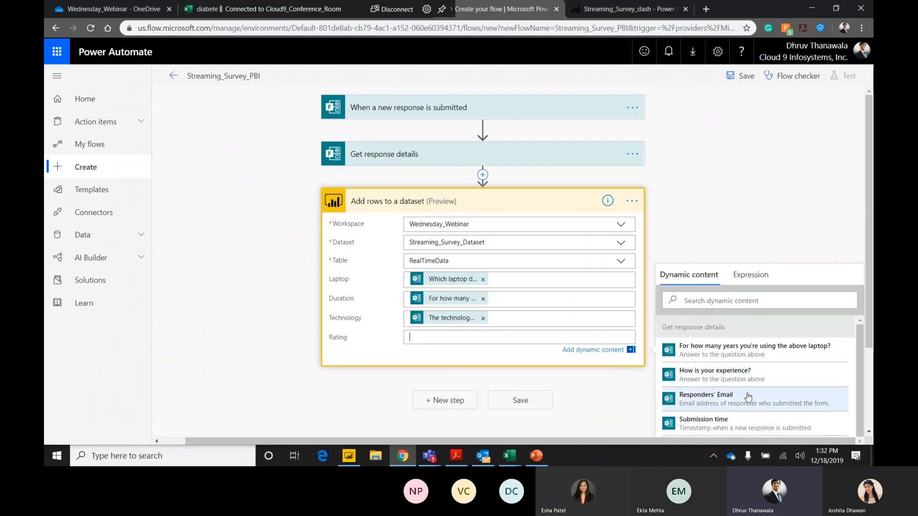
click(705, 370)
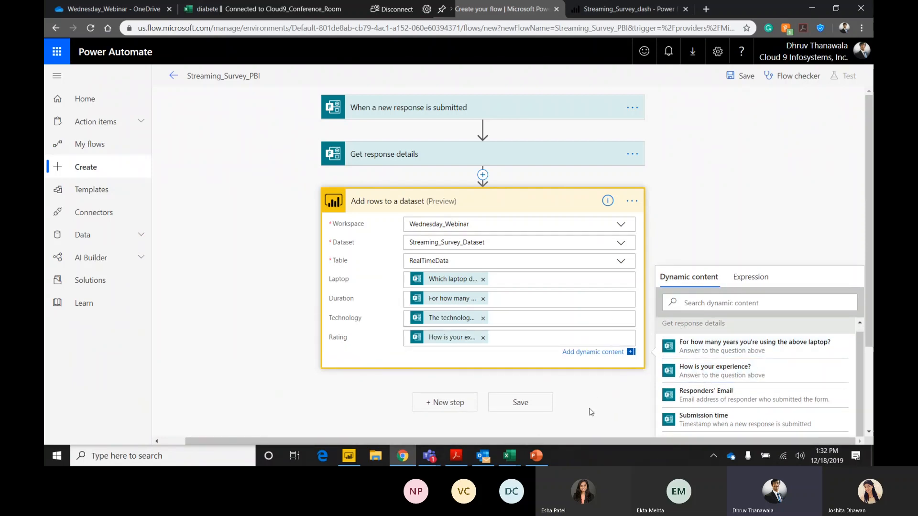
Save the Streaming_Survey_PBI flow and leave the editor for the flow's details page.
scroll(588, 389, down, 2)
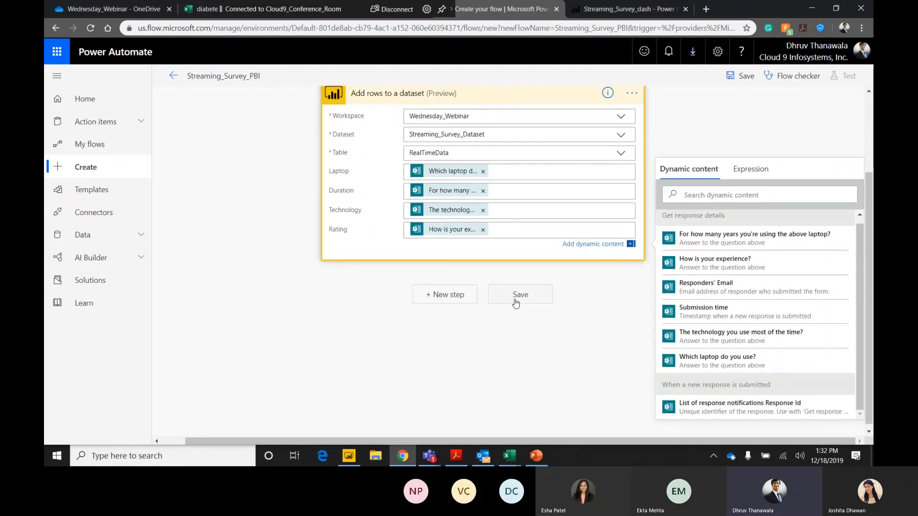
click(518, 295)
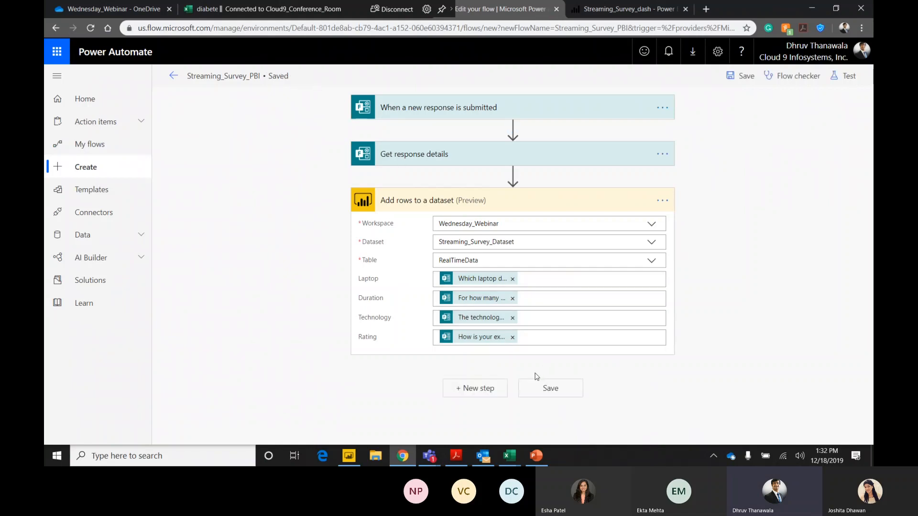
click(172, 80)
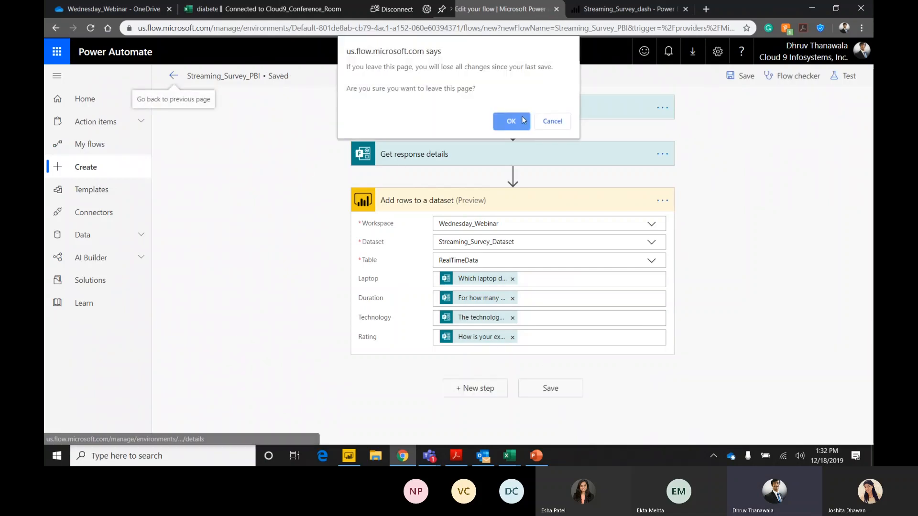
click(511, 123)
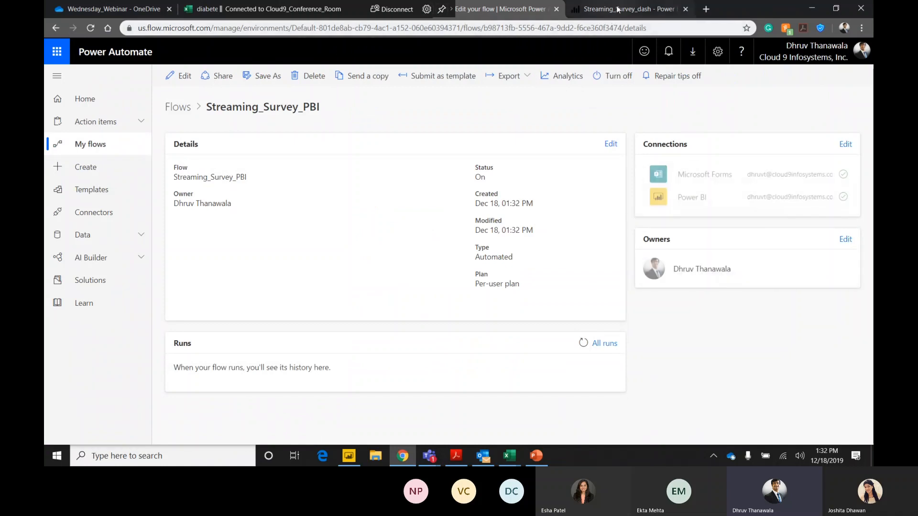
Switch to Microsoft Teams, send the prepared survey form link in the meeting chat, and return to the browser.
click(429, 456)
click(374, 392)
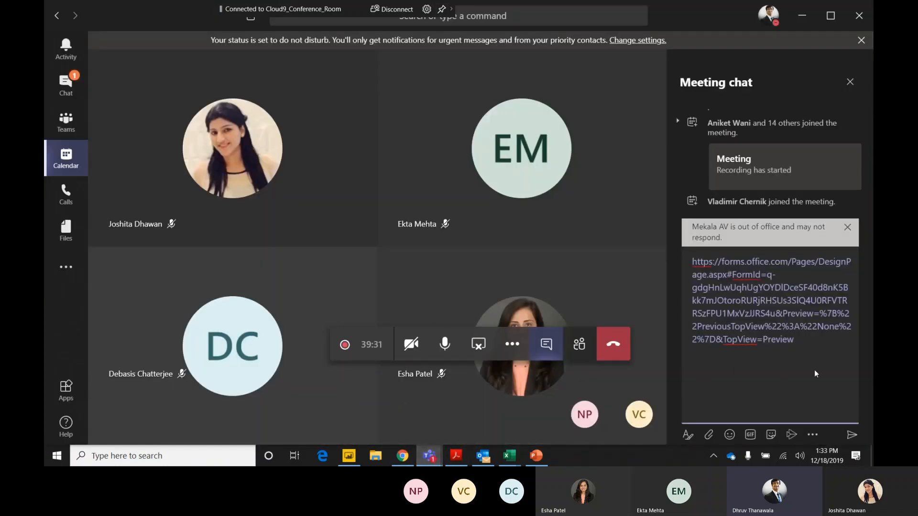
click(852, 435)
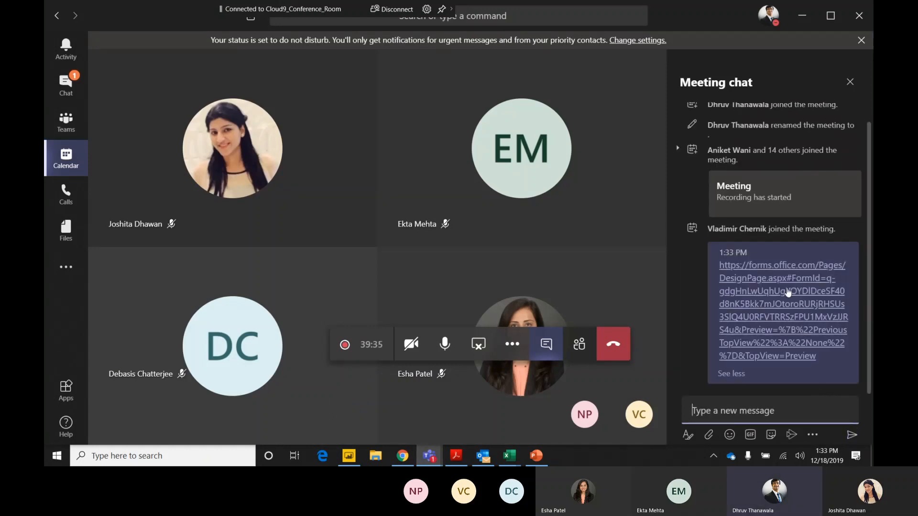
key(alt+Tab)
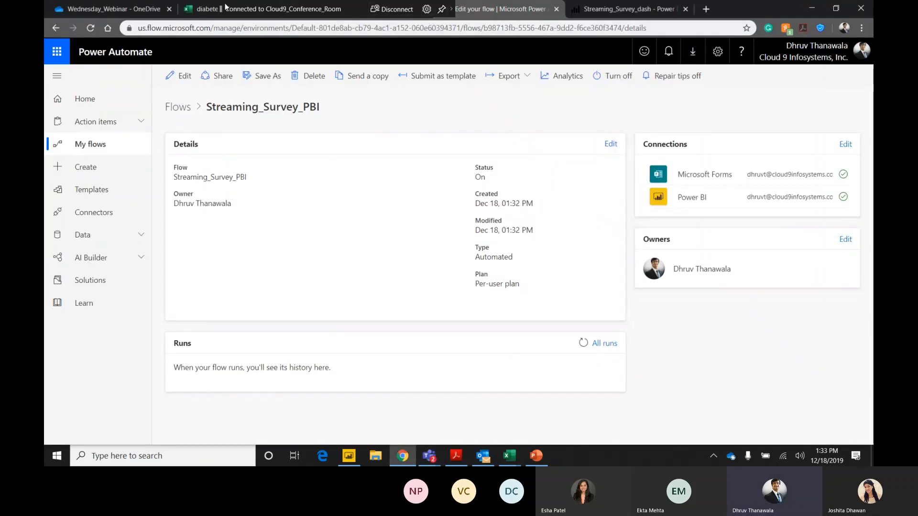
Submit a response in the Demo_Survey form preview, choosing Dell as the laptop, Power BI as the technology and a five-star experience rating.
click(622, 9)
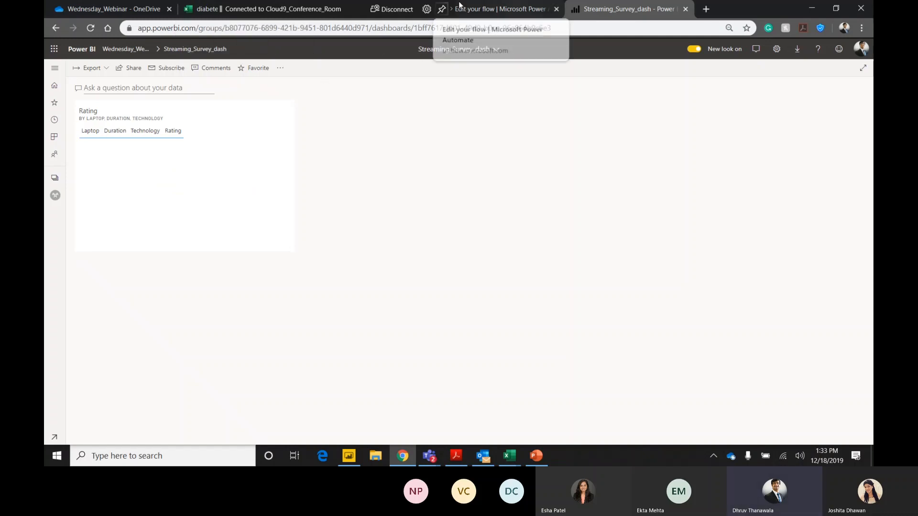
click(497, 9)
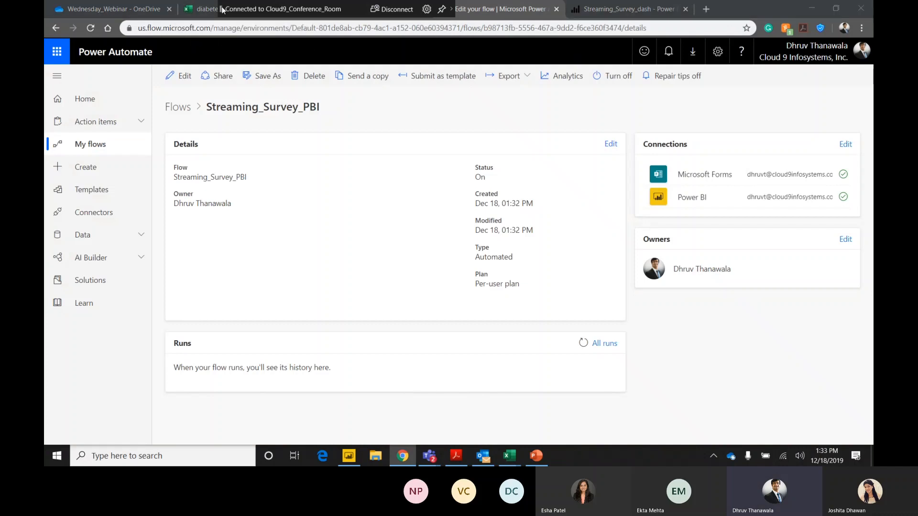
click(381, 10)
scroll(655, 163, up, 3)
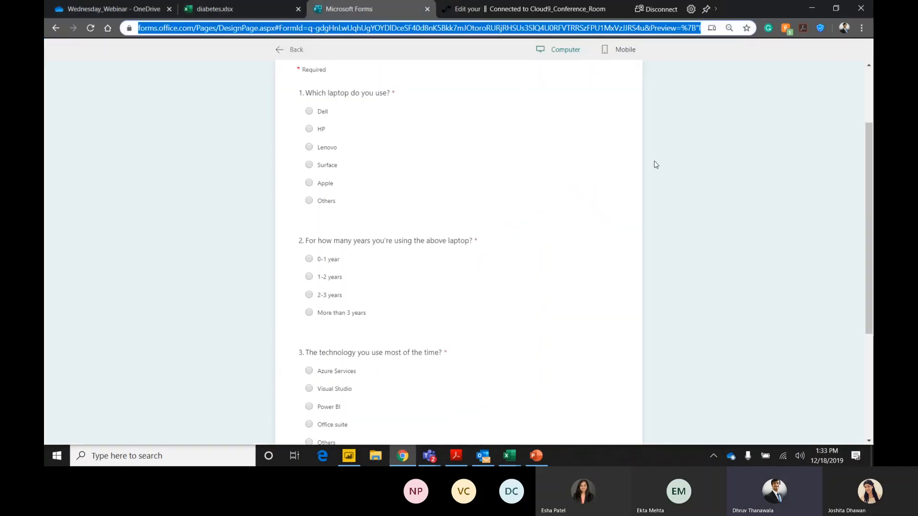
click(314, 212)
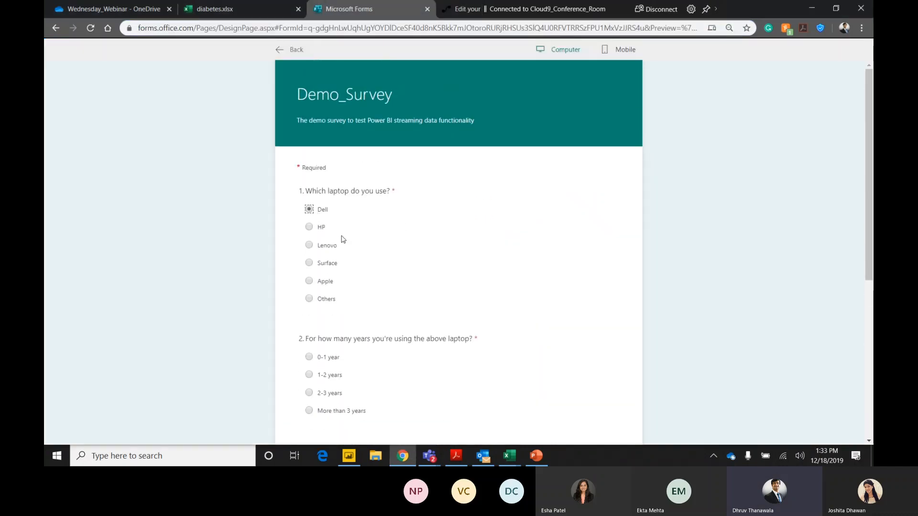
scroll(335, 239, down, 3)
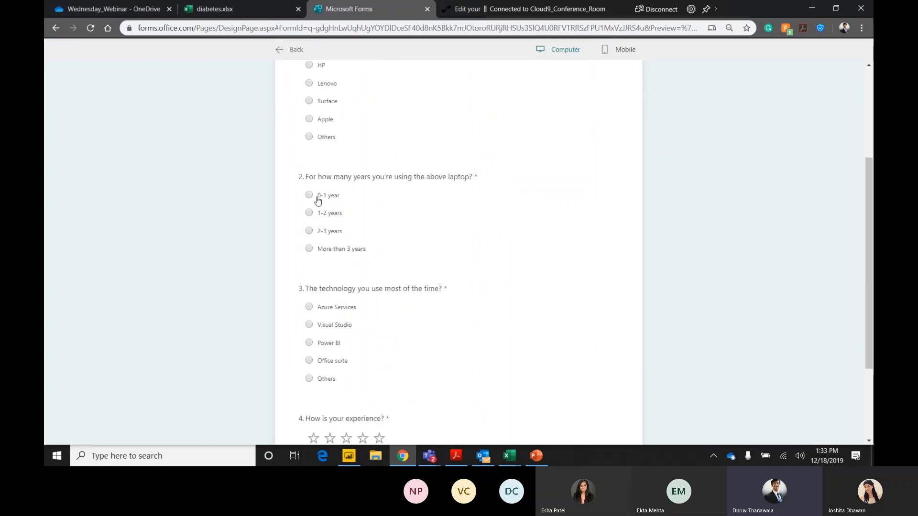
scroll(333, 272, down, 3)
click(320, 224)
click(380, 315)
click(340, 362)
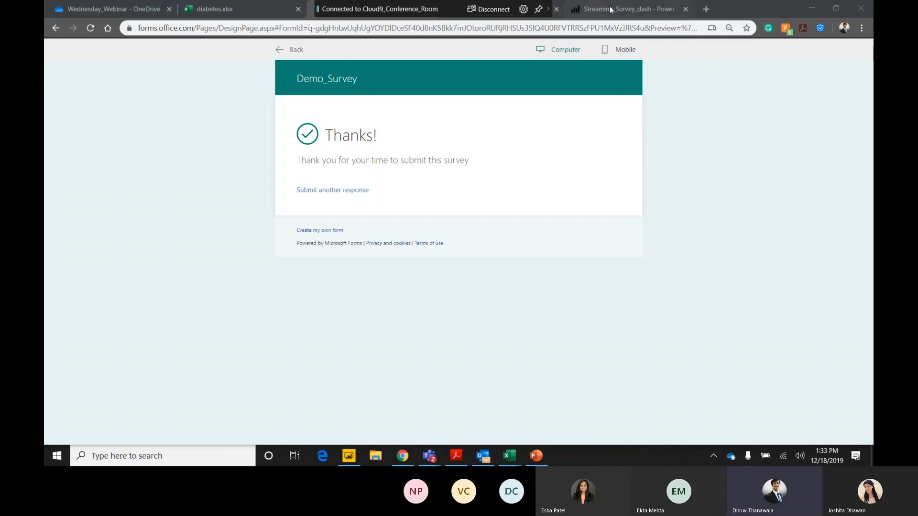
Check the Rating tile on the Streaming_Survey_dash dashboard in Power BI for the submitted response.
click(601, 14)
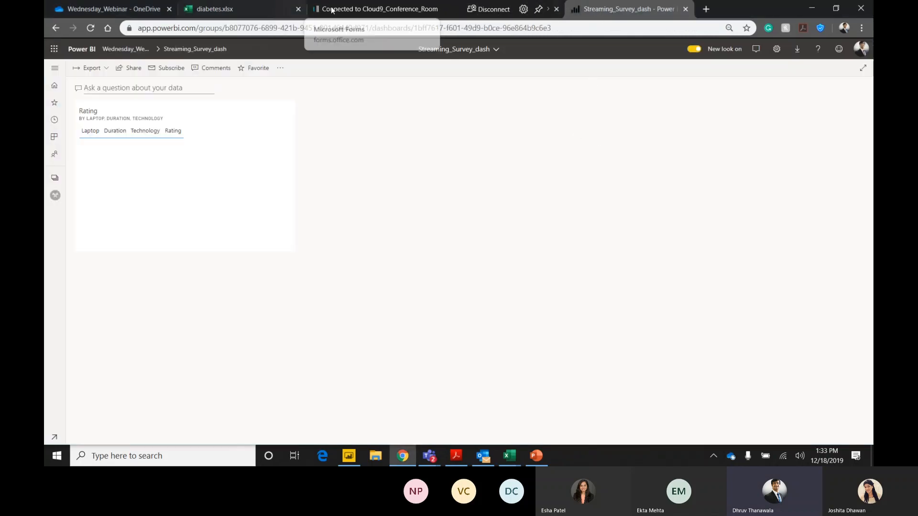
drag(317, 9, 499, 29)
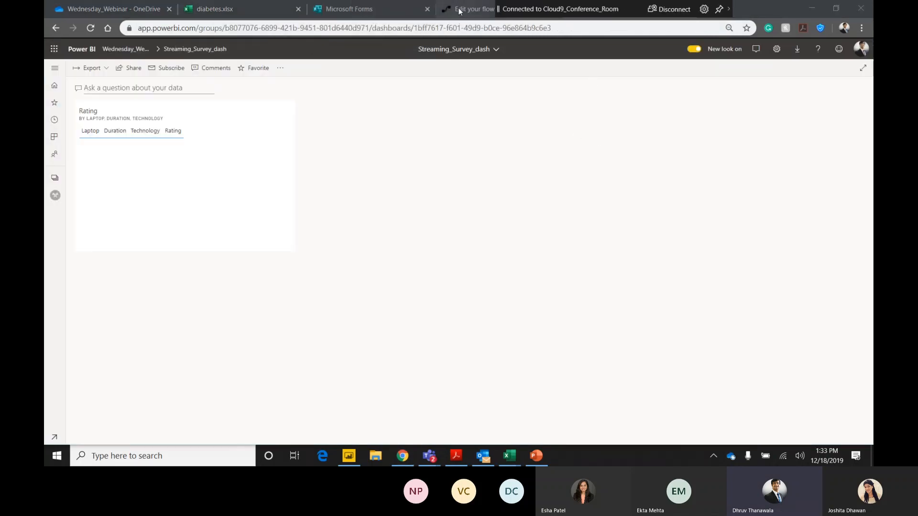
Refresh the Streaming_Survey_PBI flow's run history in Power Automate and compare it with the Rating tile on the Streaming_Survey_dash dashboard.
click(484, 11)
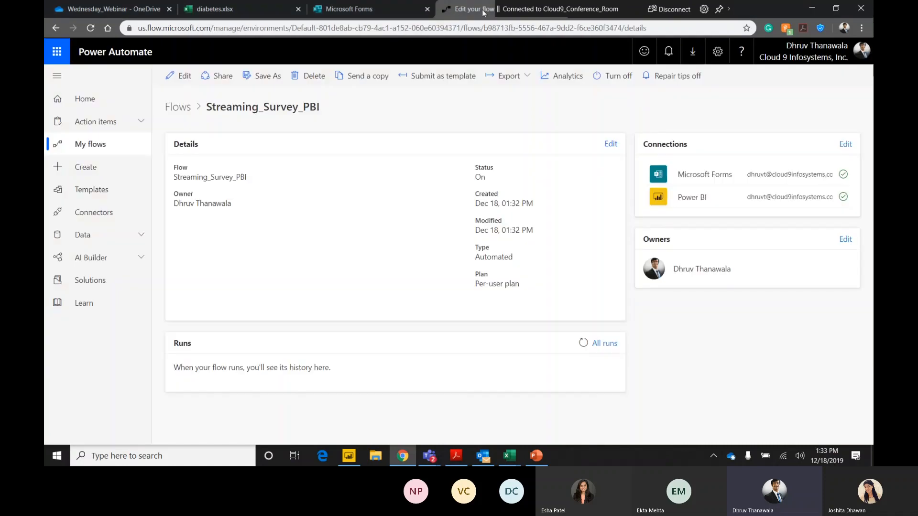
drag(499, 10, 281, 10)
click(583, 345)
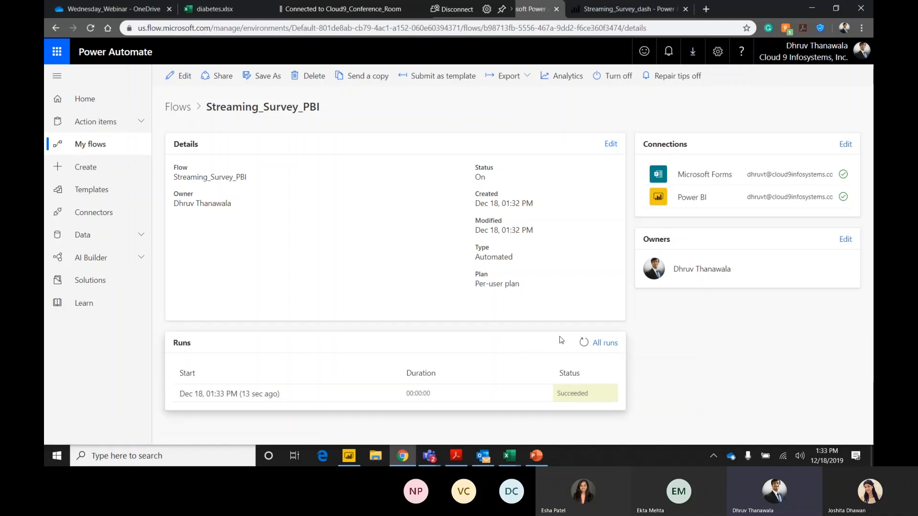
click(584, 343)
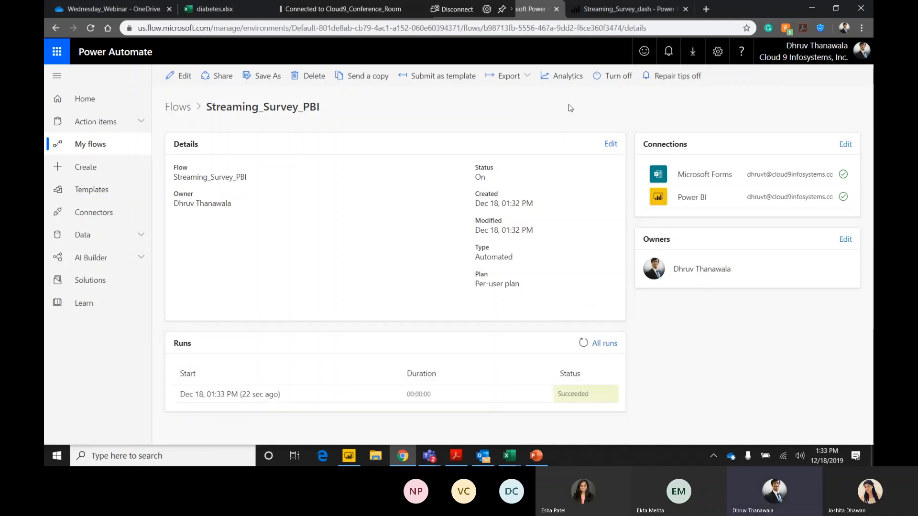
click(671, 16)
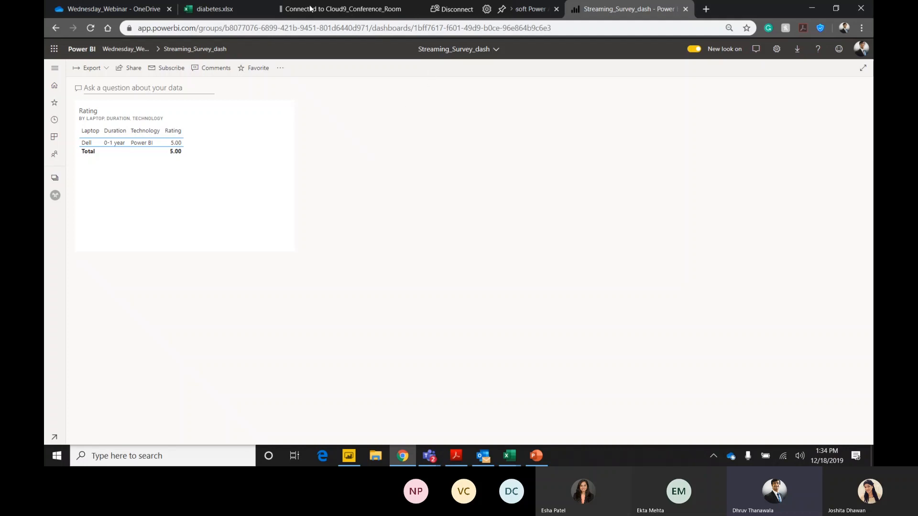
click(504, 10)
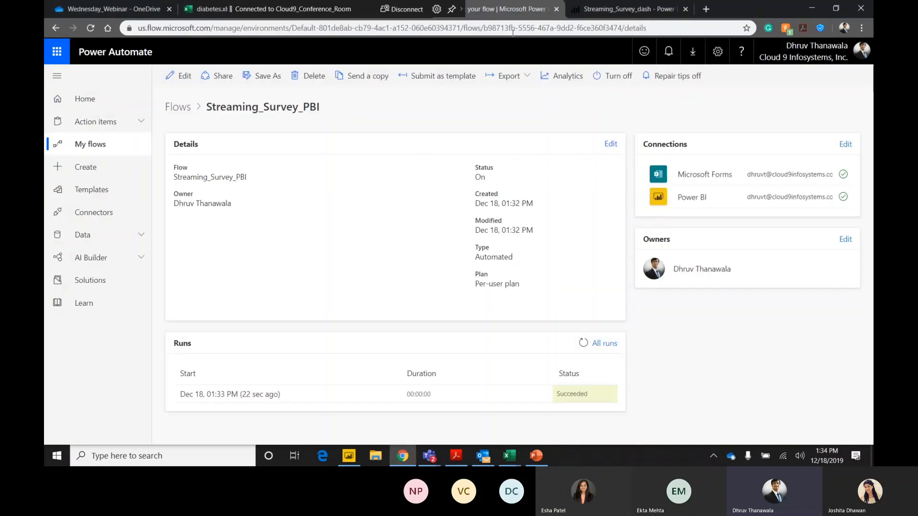
click(584, 343)
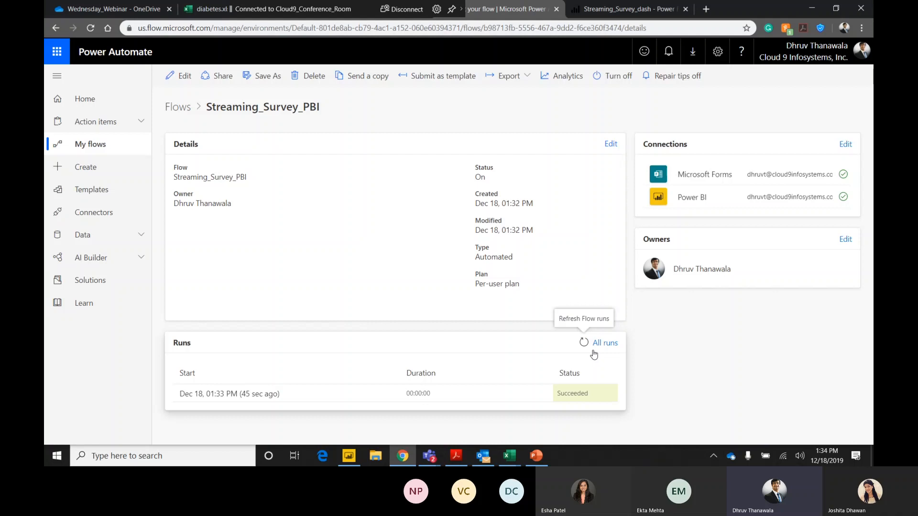
click(618, 13)
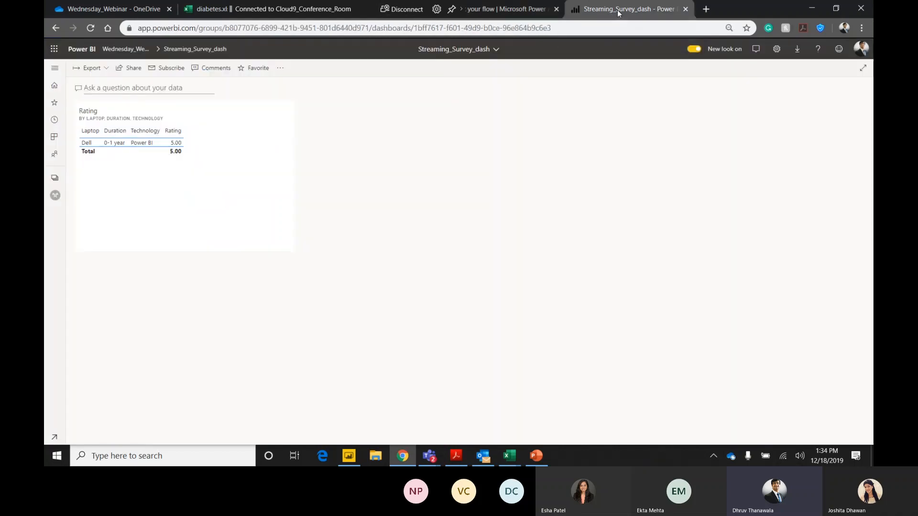
Leave the Demo_Survey form preview for the form editor and copy the response link from its sharing options.
drag(231, 10, 460, 20)
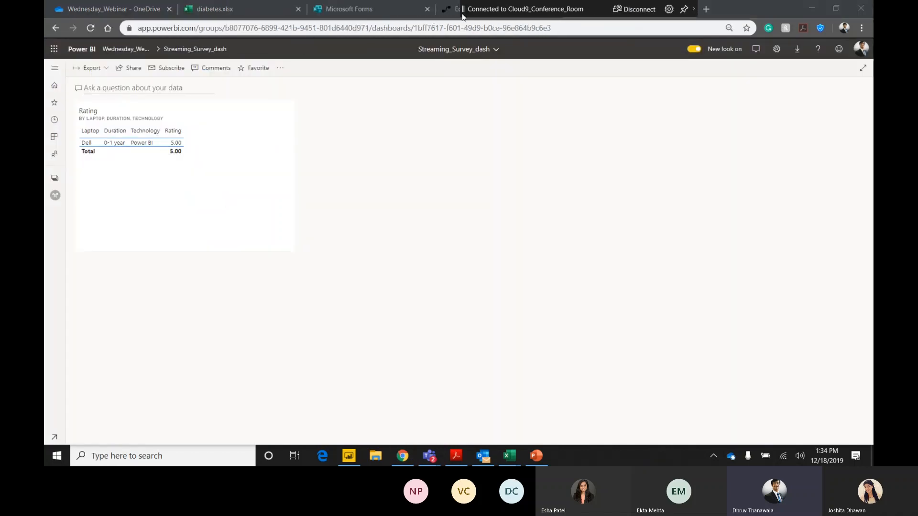
click(389, 10)
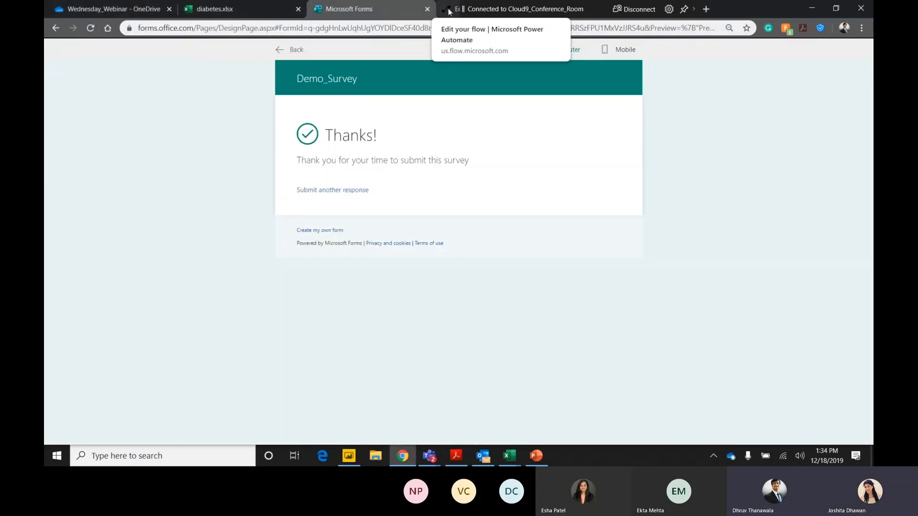
drag(465, 9, 549, 9)
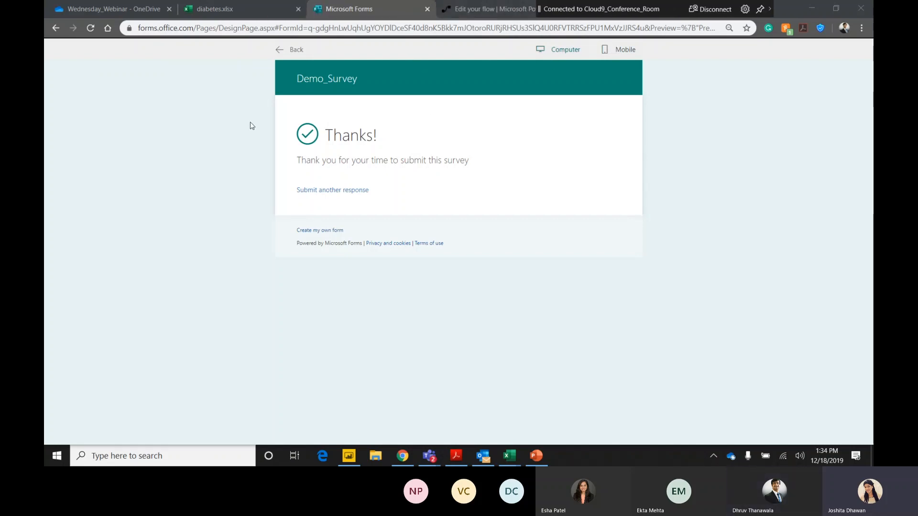
click(53, 30)
click(819, 70)
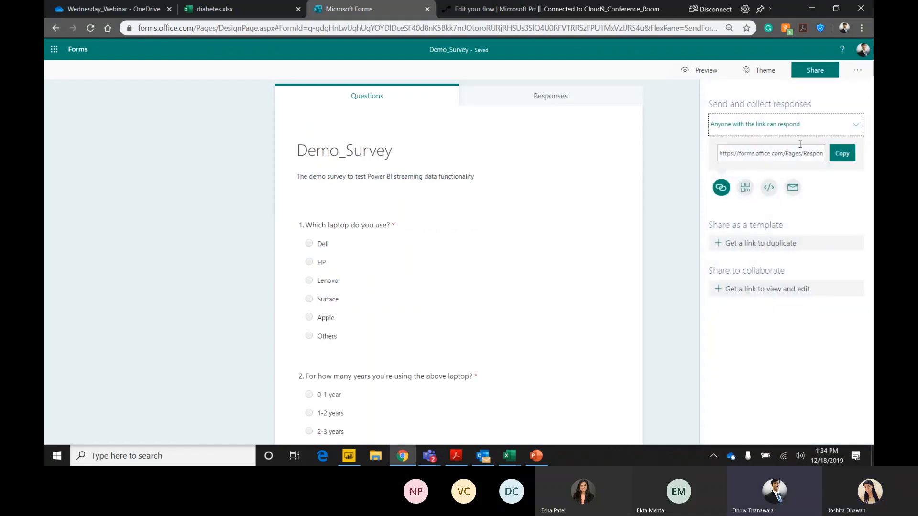
click(843, 157)
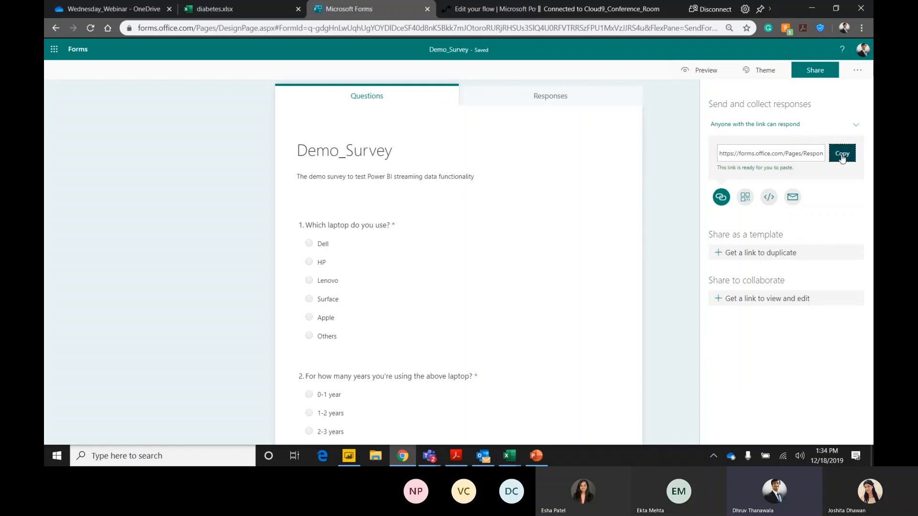
Switch to Microsoft Teams, send the copied survey response link in the meeting chat, and return to the browser.
click(429, 456)
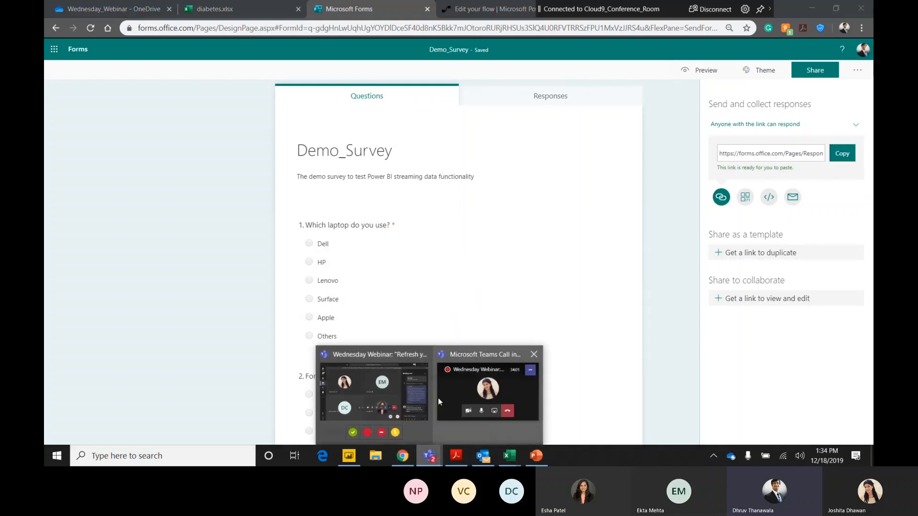
click(397, 401)
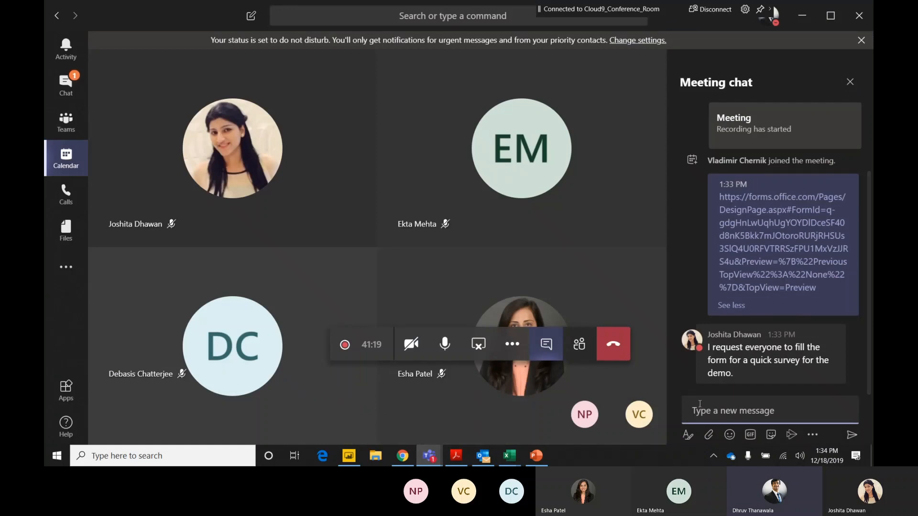
key(ctrl+v)
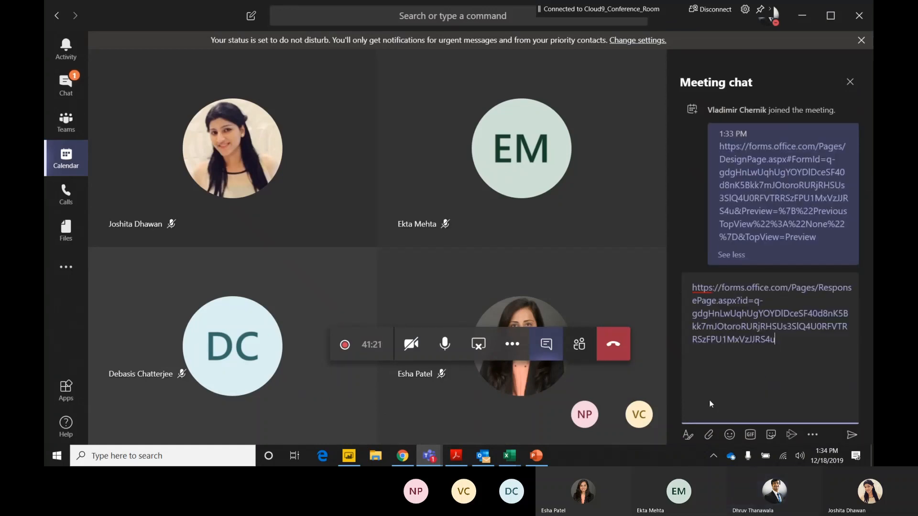
key(Return)
scroll(762, 349, up, 2)
scroll(761, 351, down, 3)
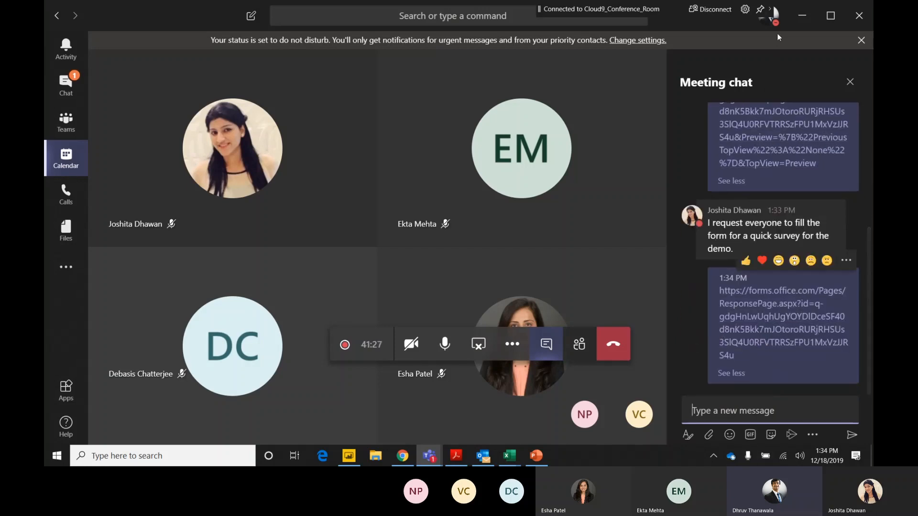
click(802, 15)
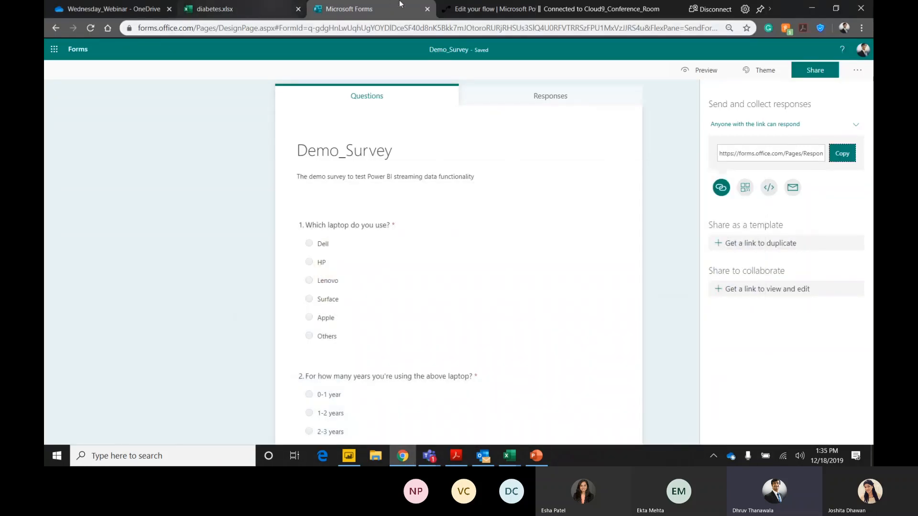
Refresh the flow's runs for new survey submissions and check the dashboard's Rating tile for the participants' responses.
click(483, 10)
click(558, 10)
drag(539, 10, 302, 12)
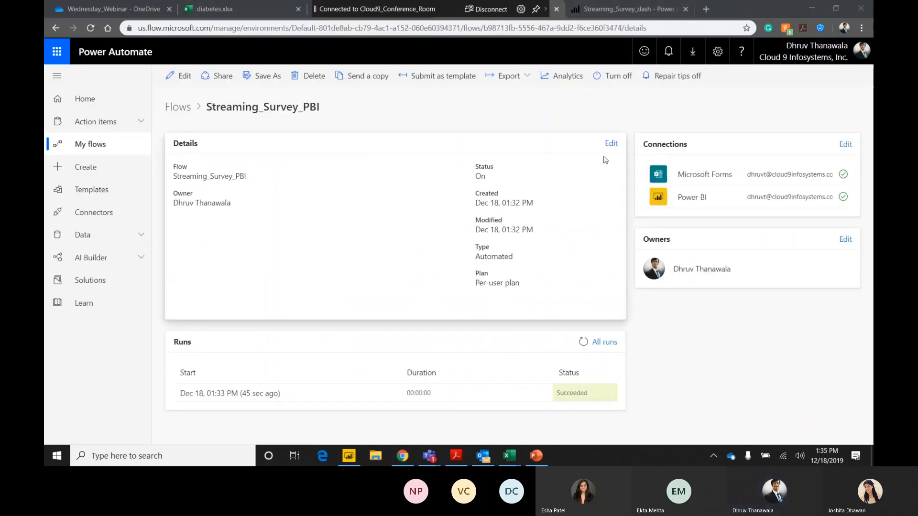
click(625, 9)
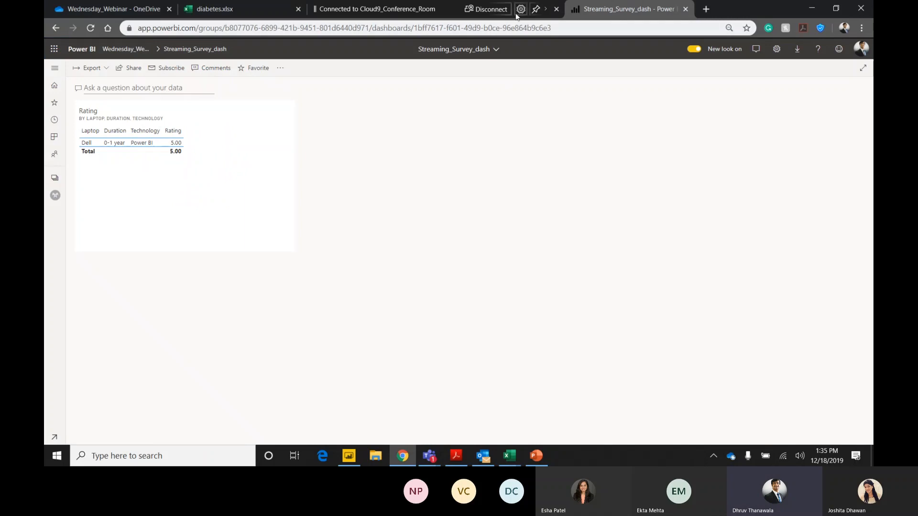
drag(315, 10, 265, 9)
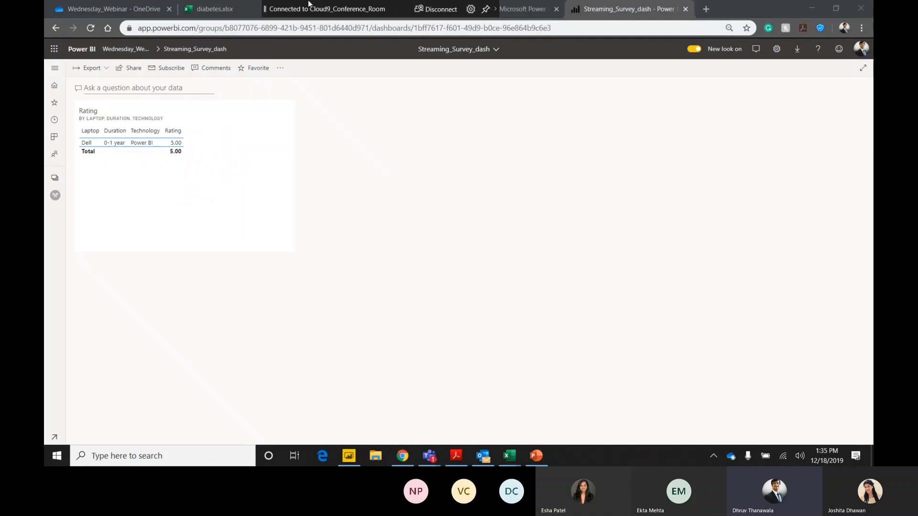
click(536, 9)
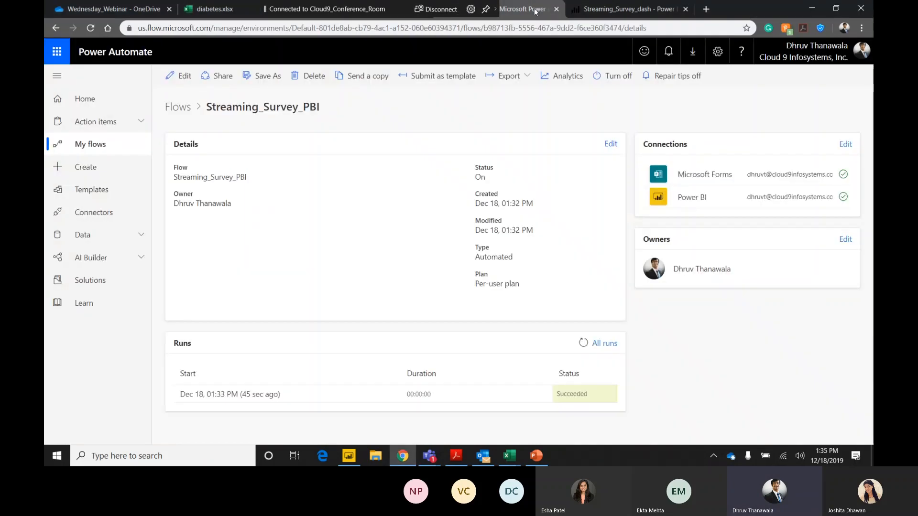
click(584, 342)
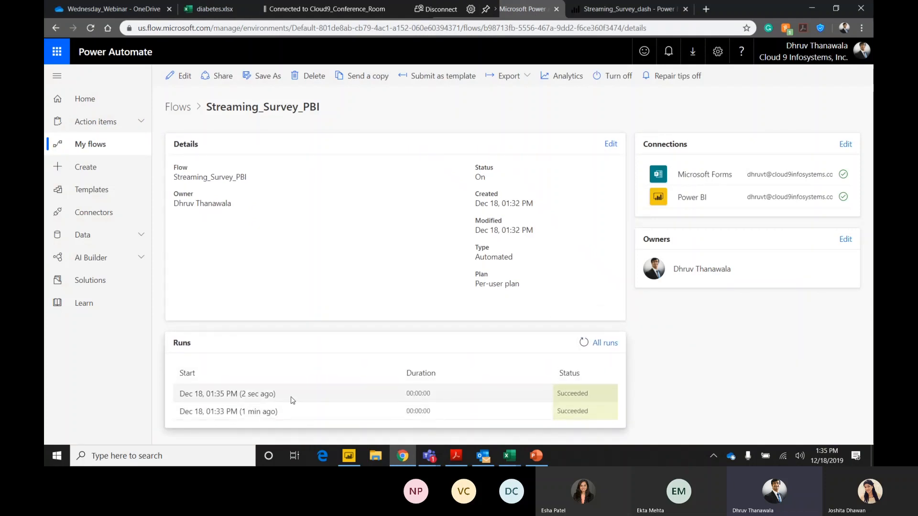
click(584, 342)
click(630, 13)
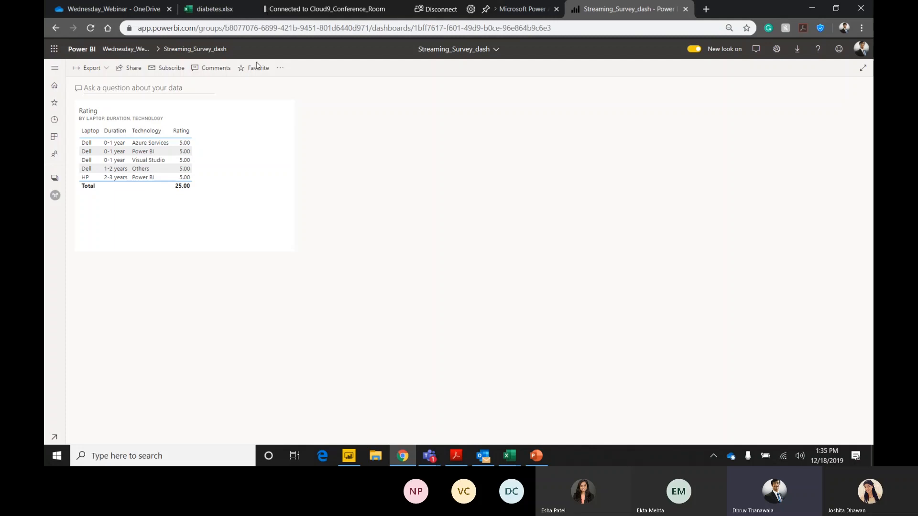
Open the Streaming_Survey report behind the Rating tile and refresh it to view the submitted responses in its table.
click(188, 208)
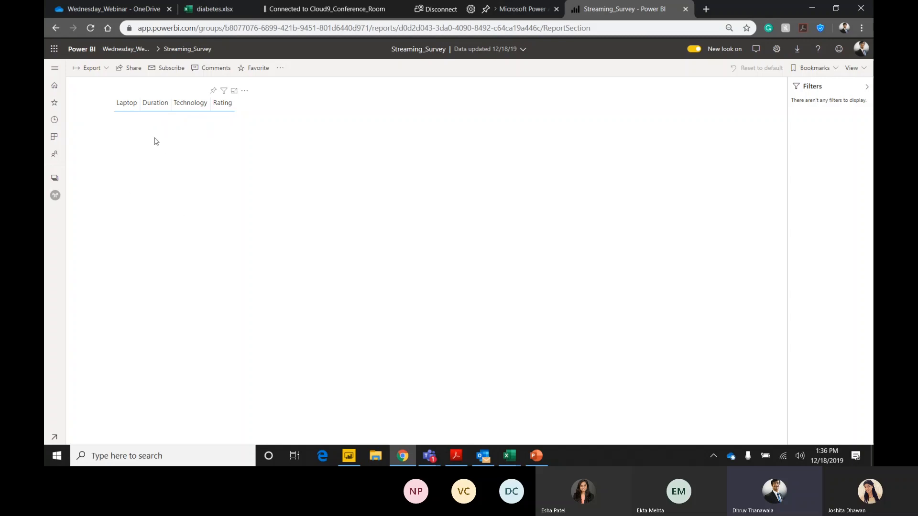
click(279, 68)
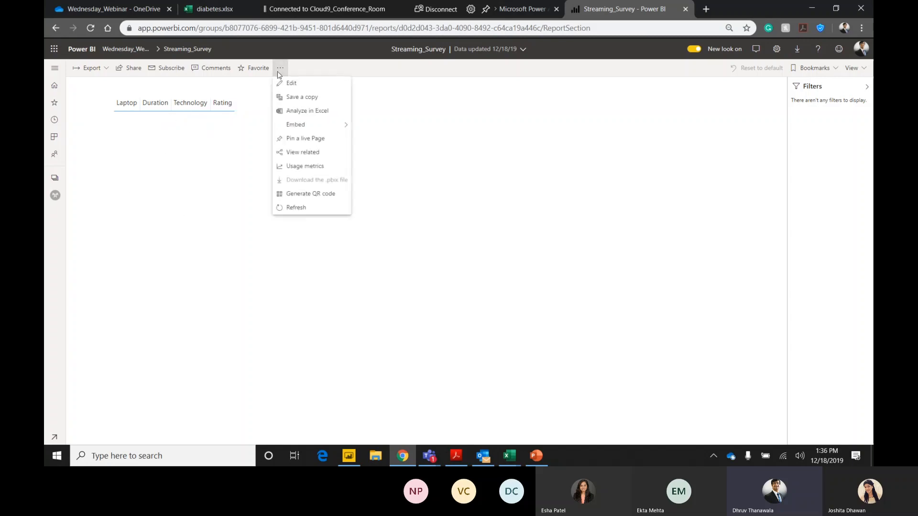
click(295, 209)
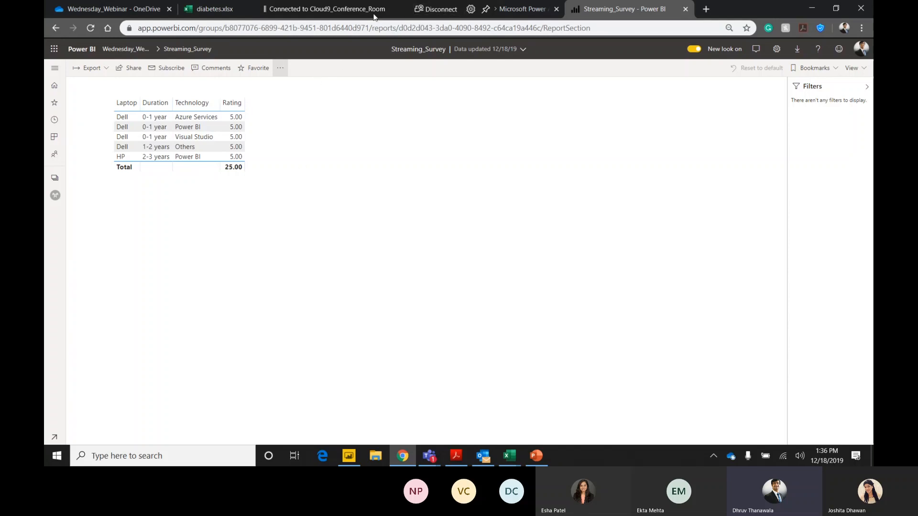
Switch to PowerPoint, start the slide show from the Demo 2 slide, and go back to the Demo 1 slide.
click(537, 457)
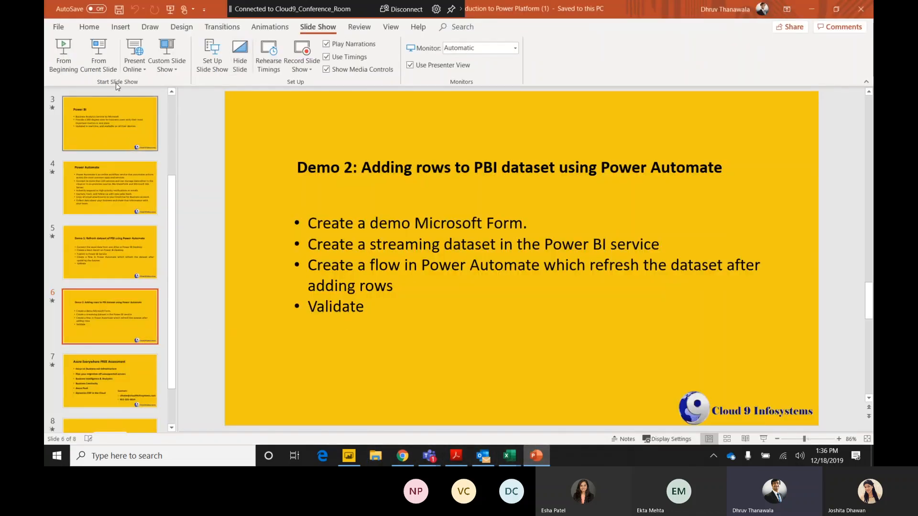
click(316, 223)
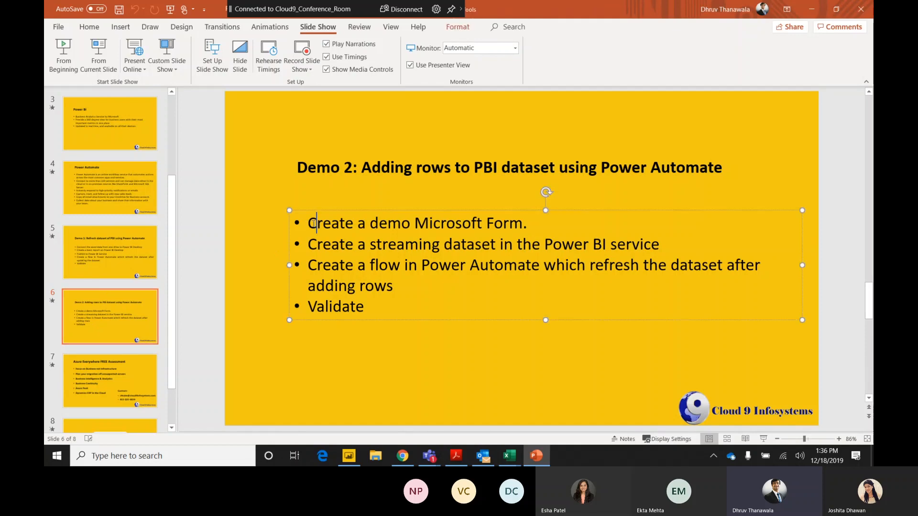
click(101, 56)
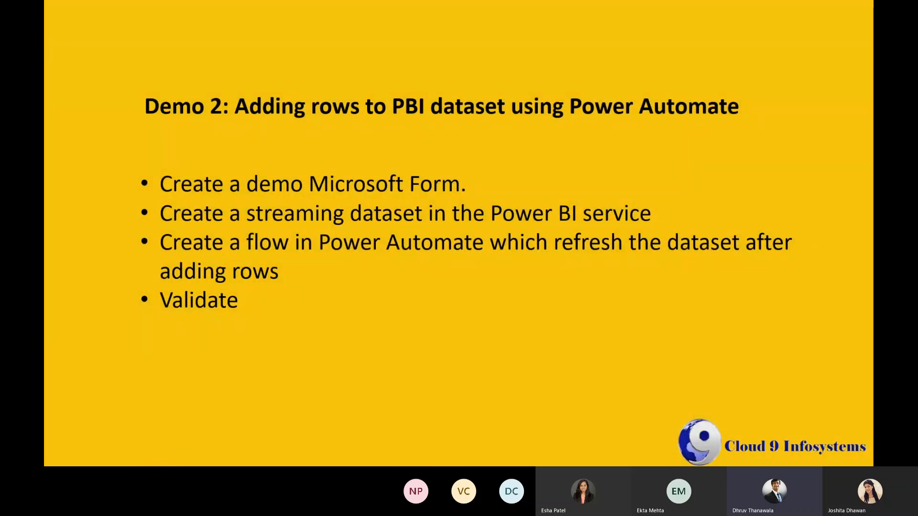
key(Left)
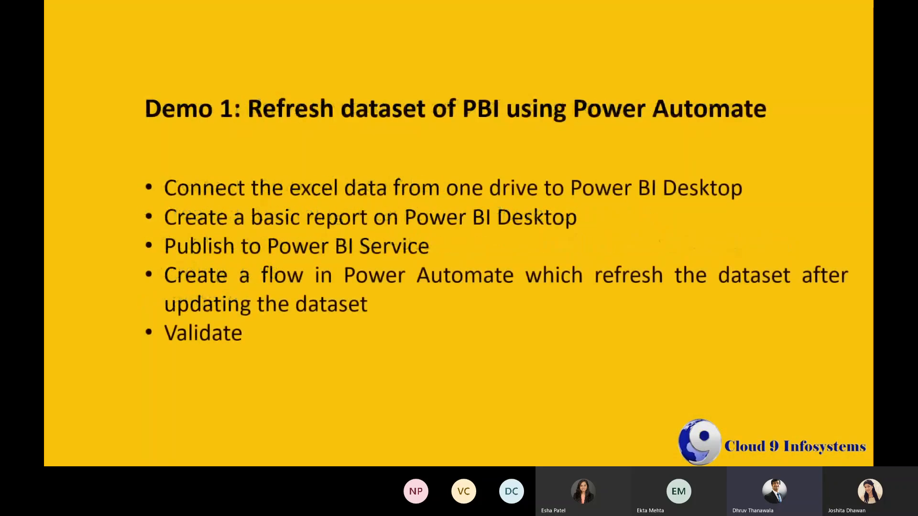